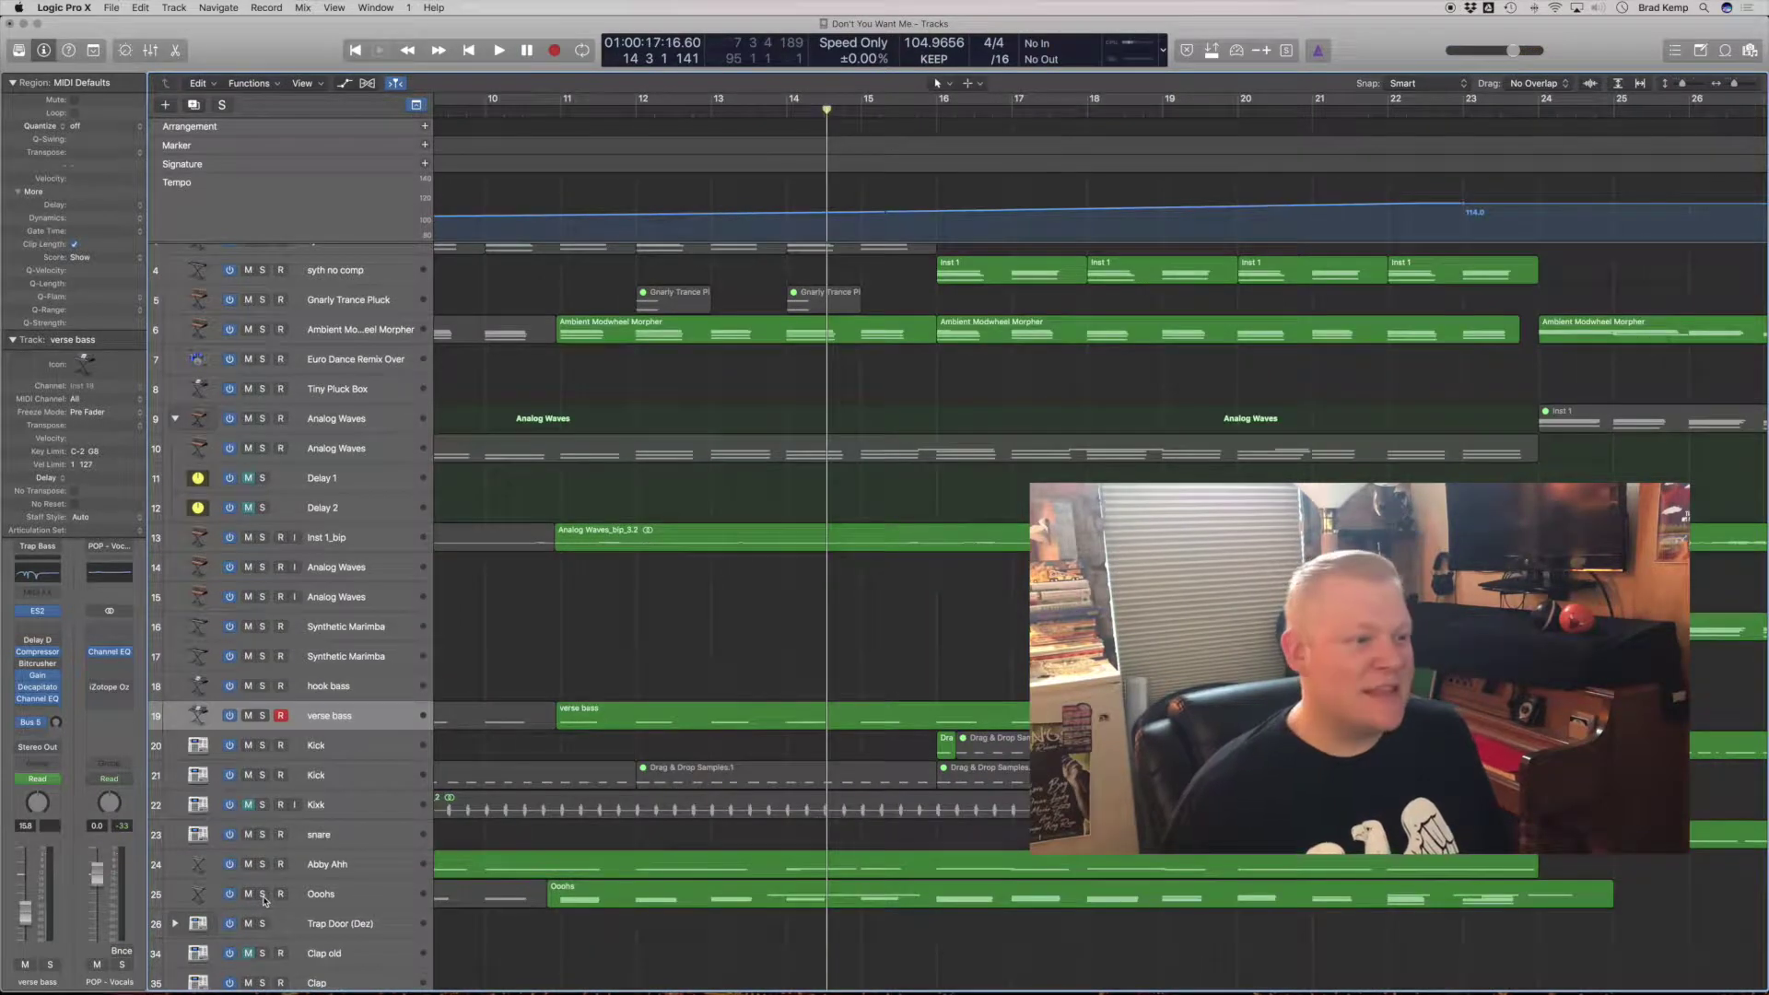
Step: Solo the Oohs track and examine its EXS24 sampler and the sample zones in the instrument editor, closing both windows
click(264, 896)
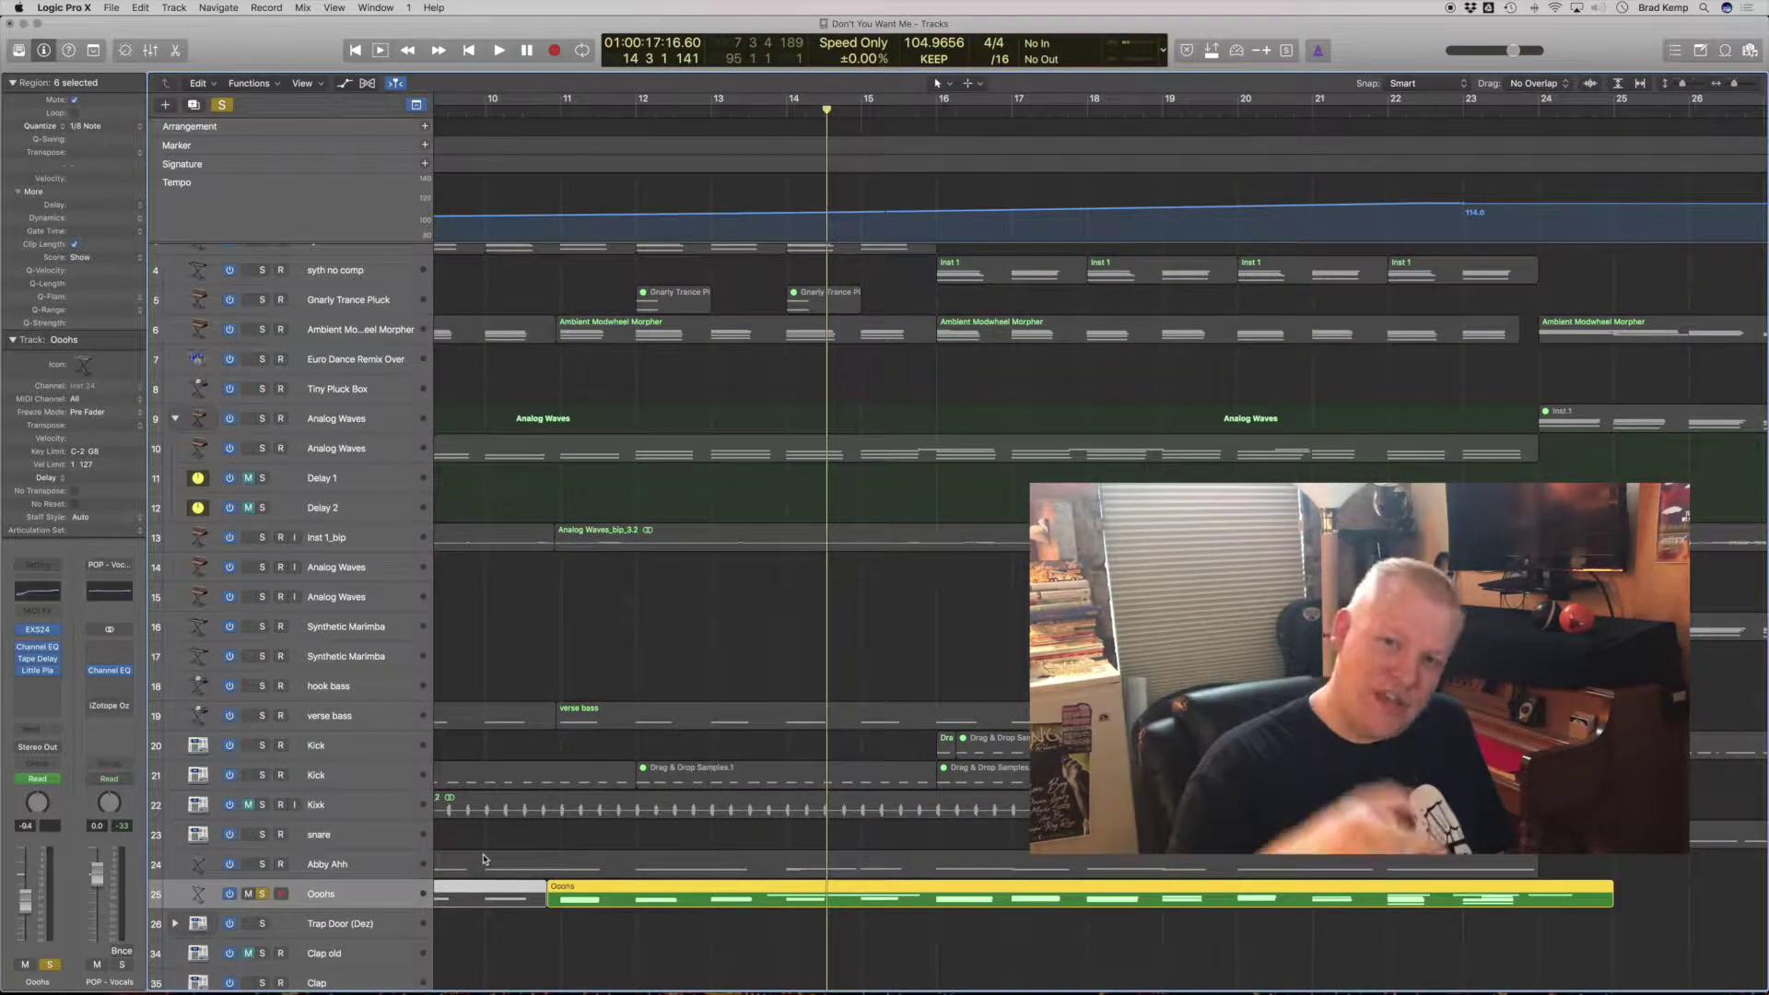
scroll(484, 860, down, 3)
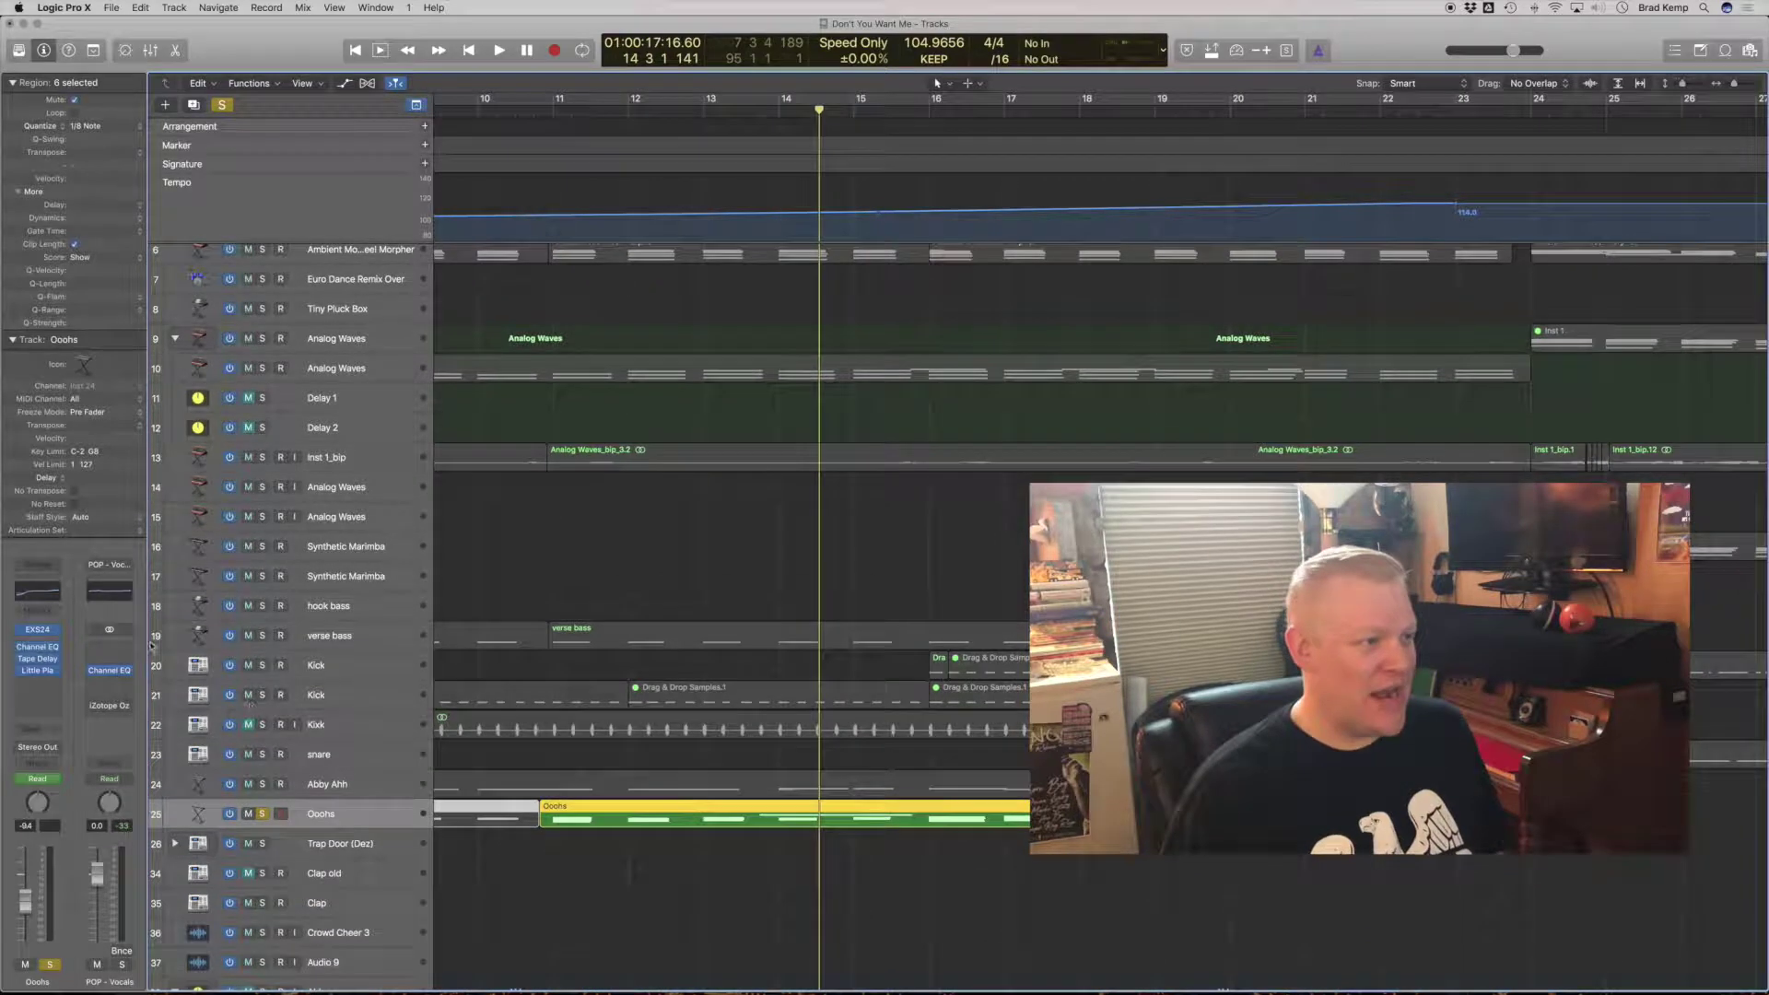
click(38, 630)
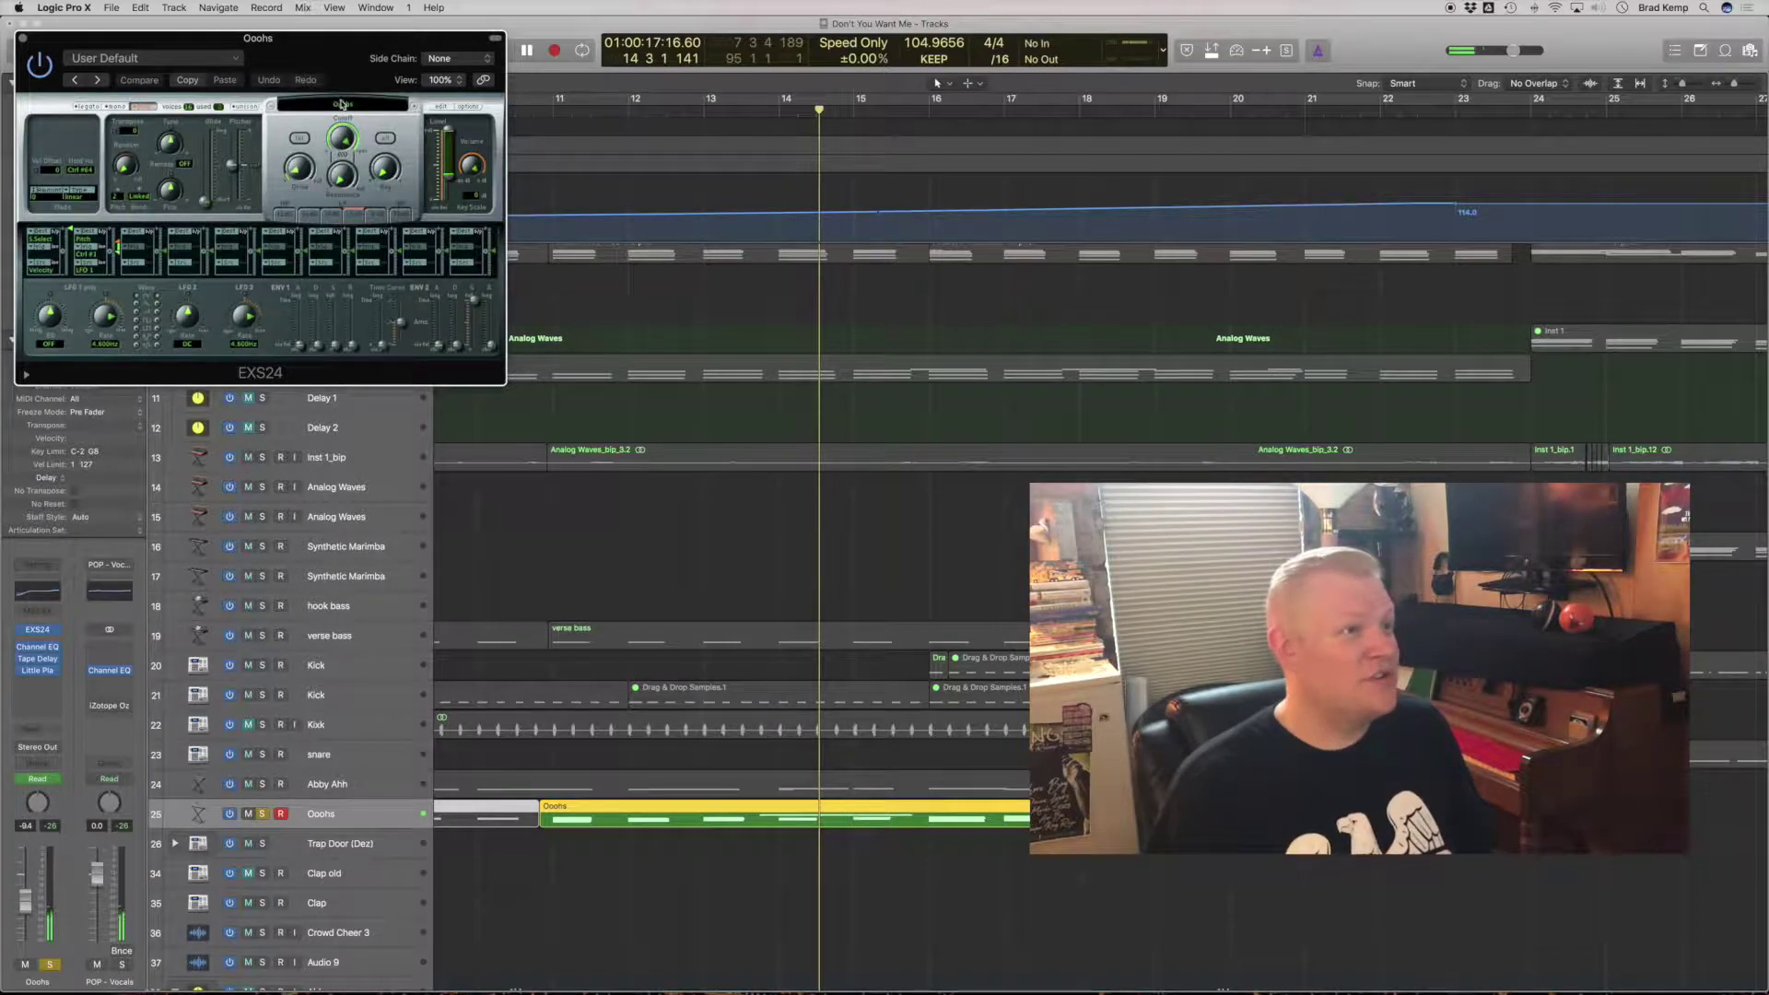
click(442, 108)
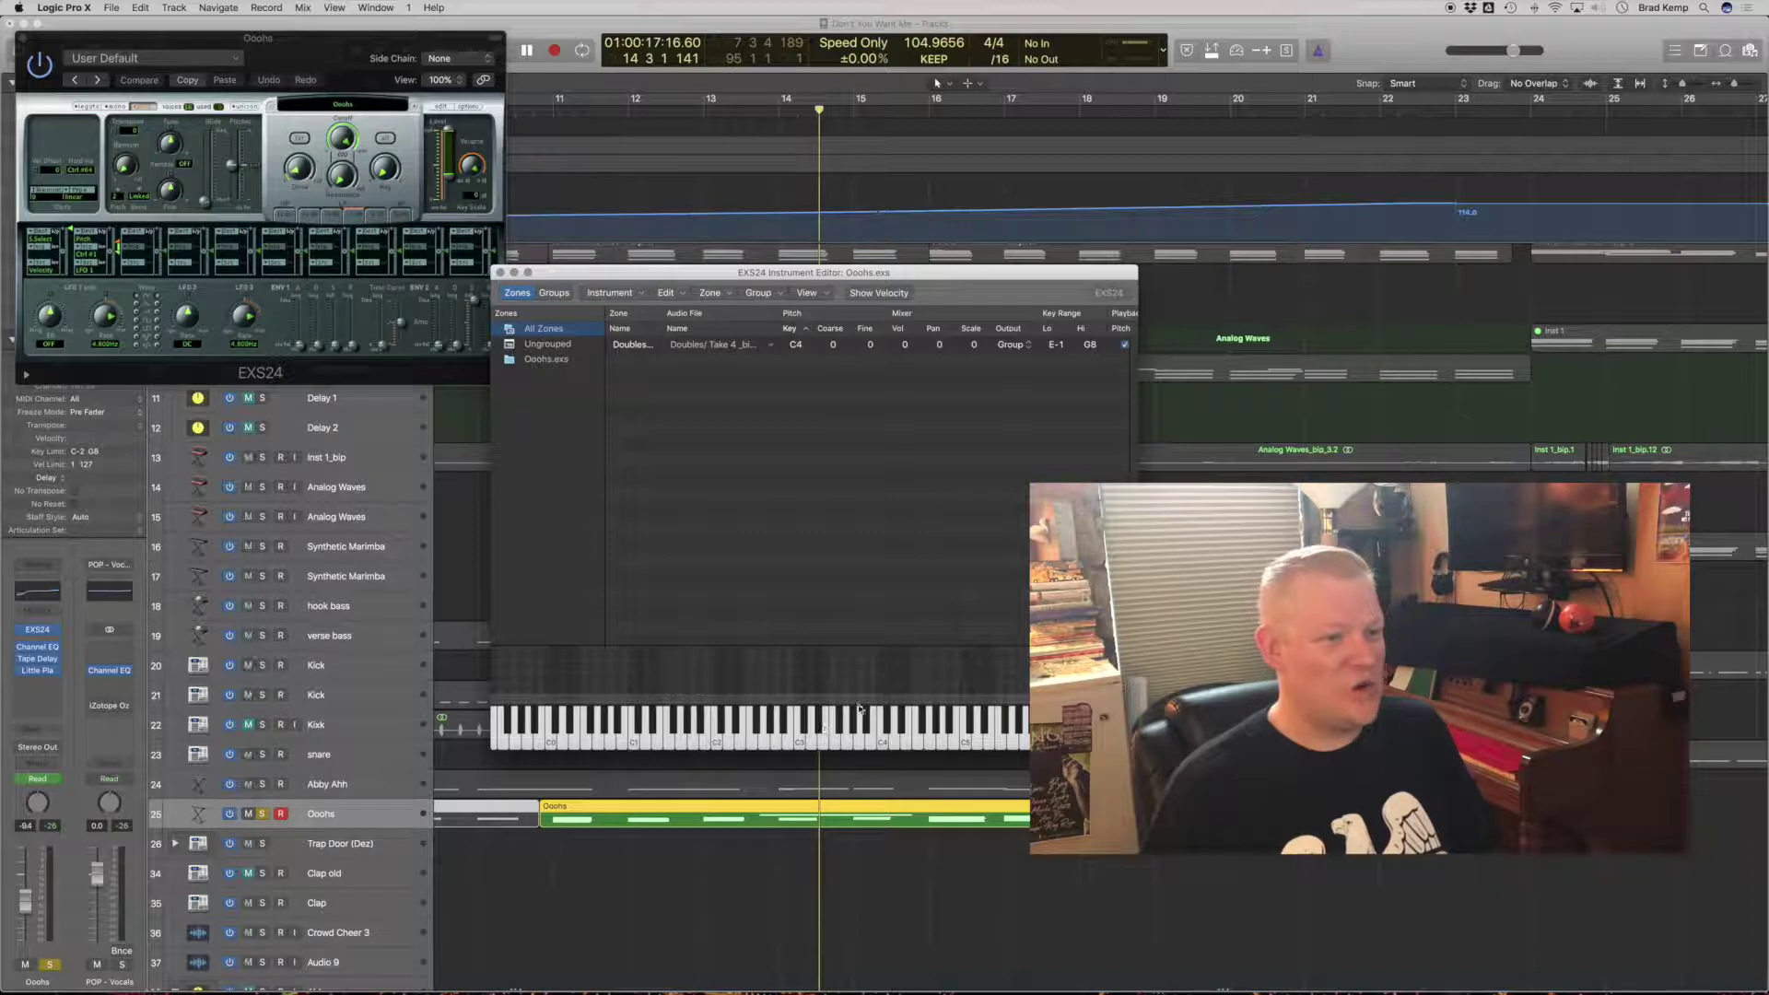
click(500, 273)
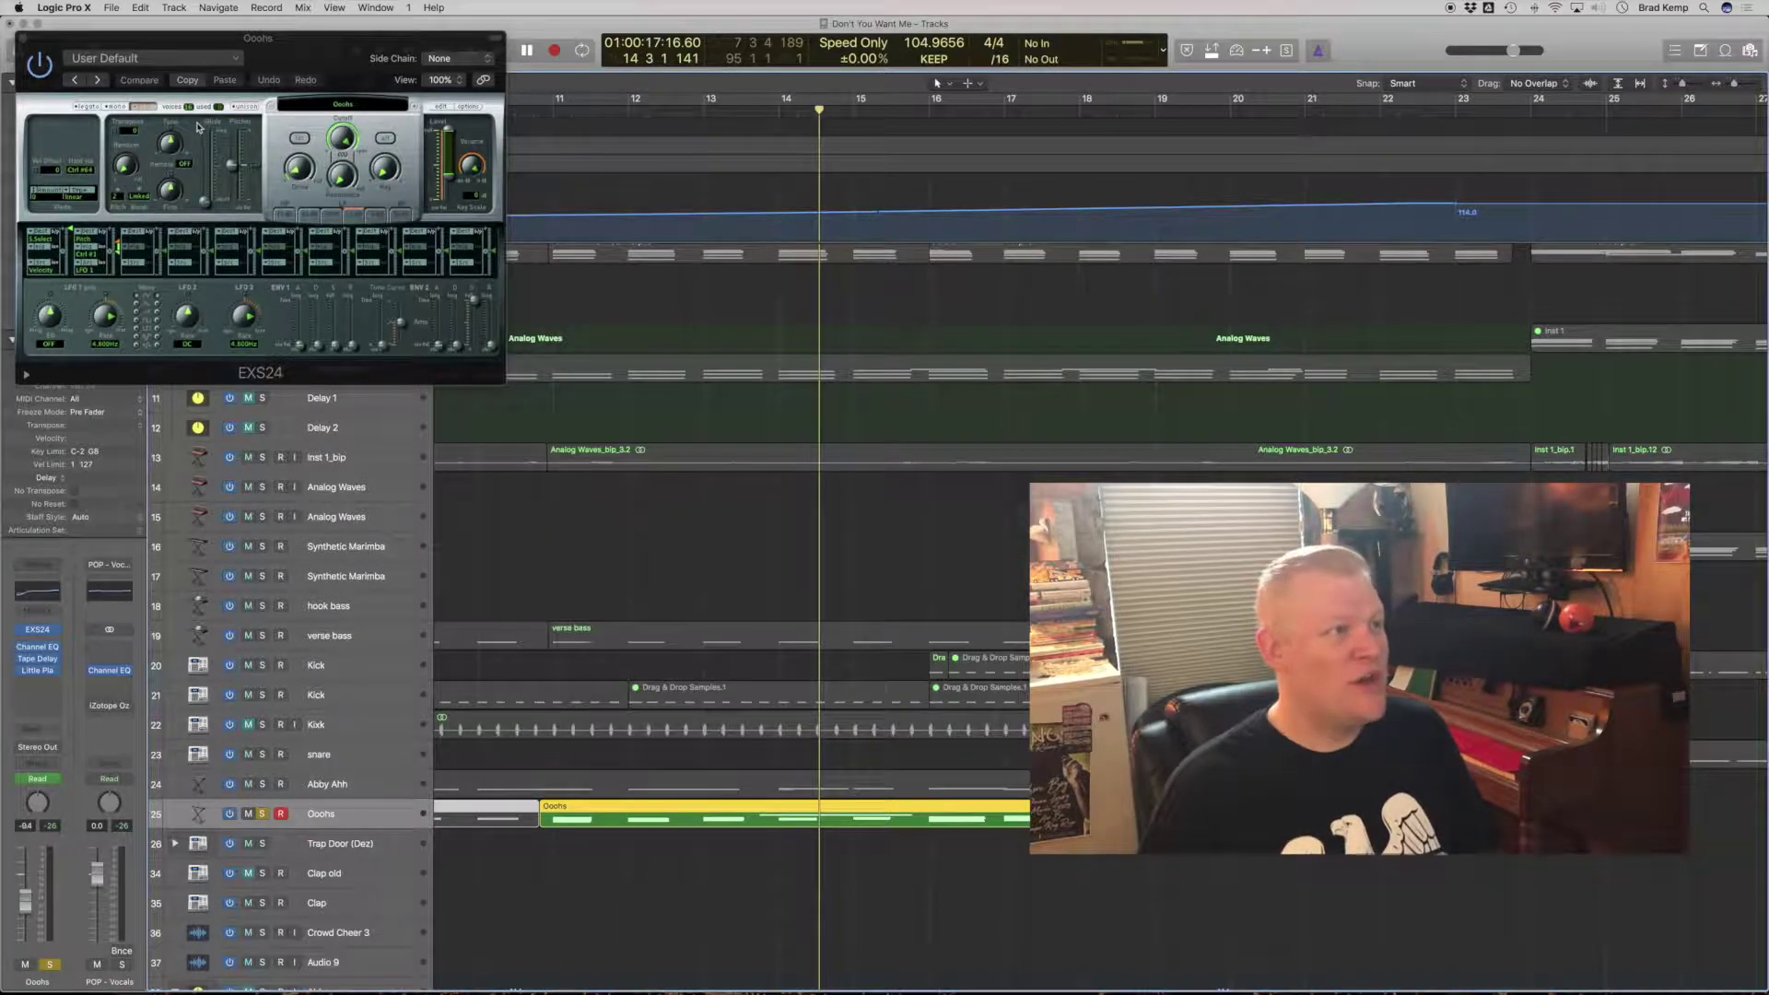
click(22, 41)
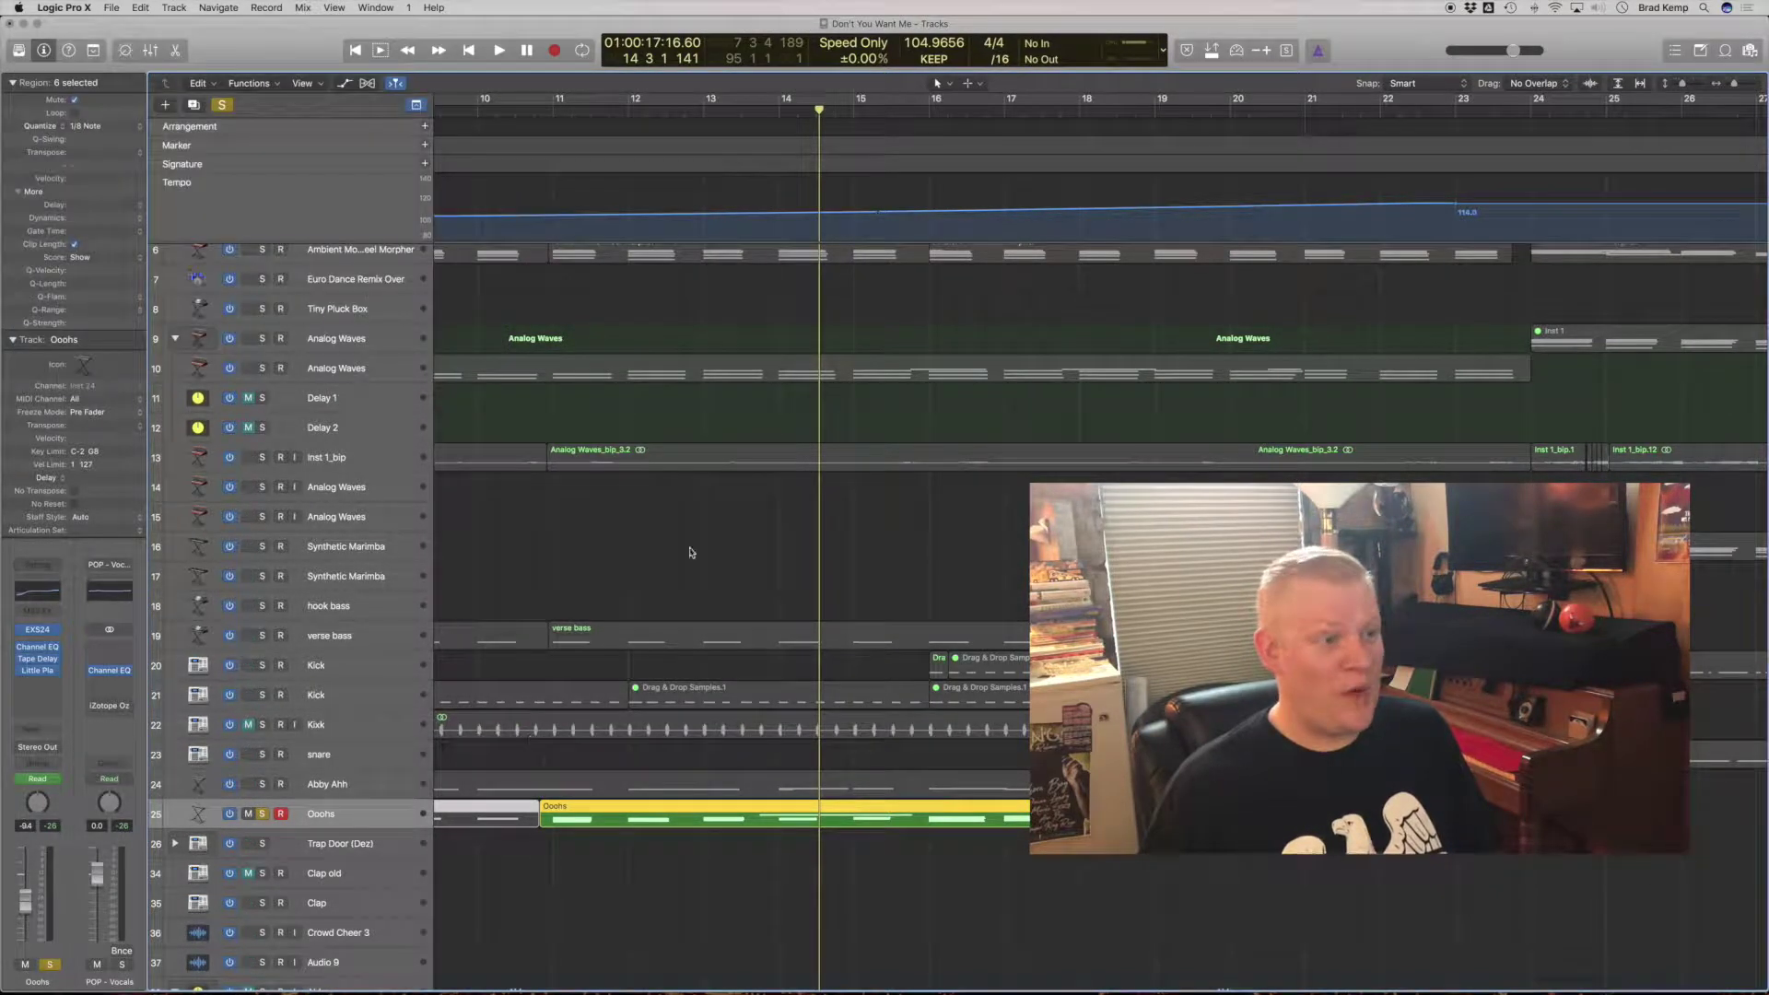
Step: Move the playhead just before bar 11 and review the Oohs track's Channel EQ, Tape Delay and Little Plate settings, closing the plug-in windows
click(534, 113)
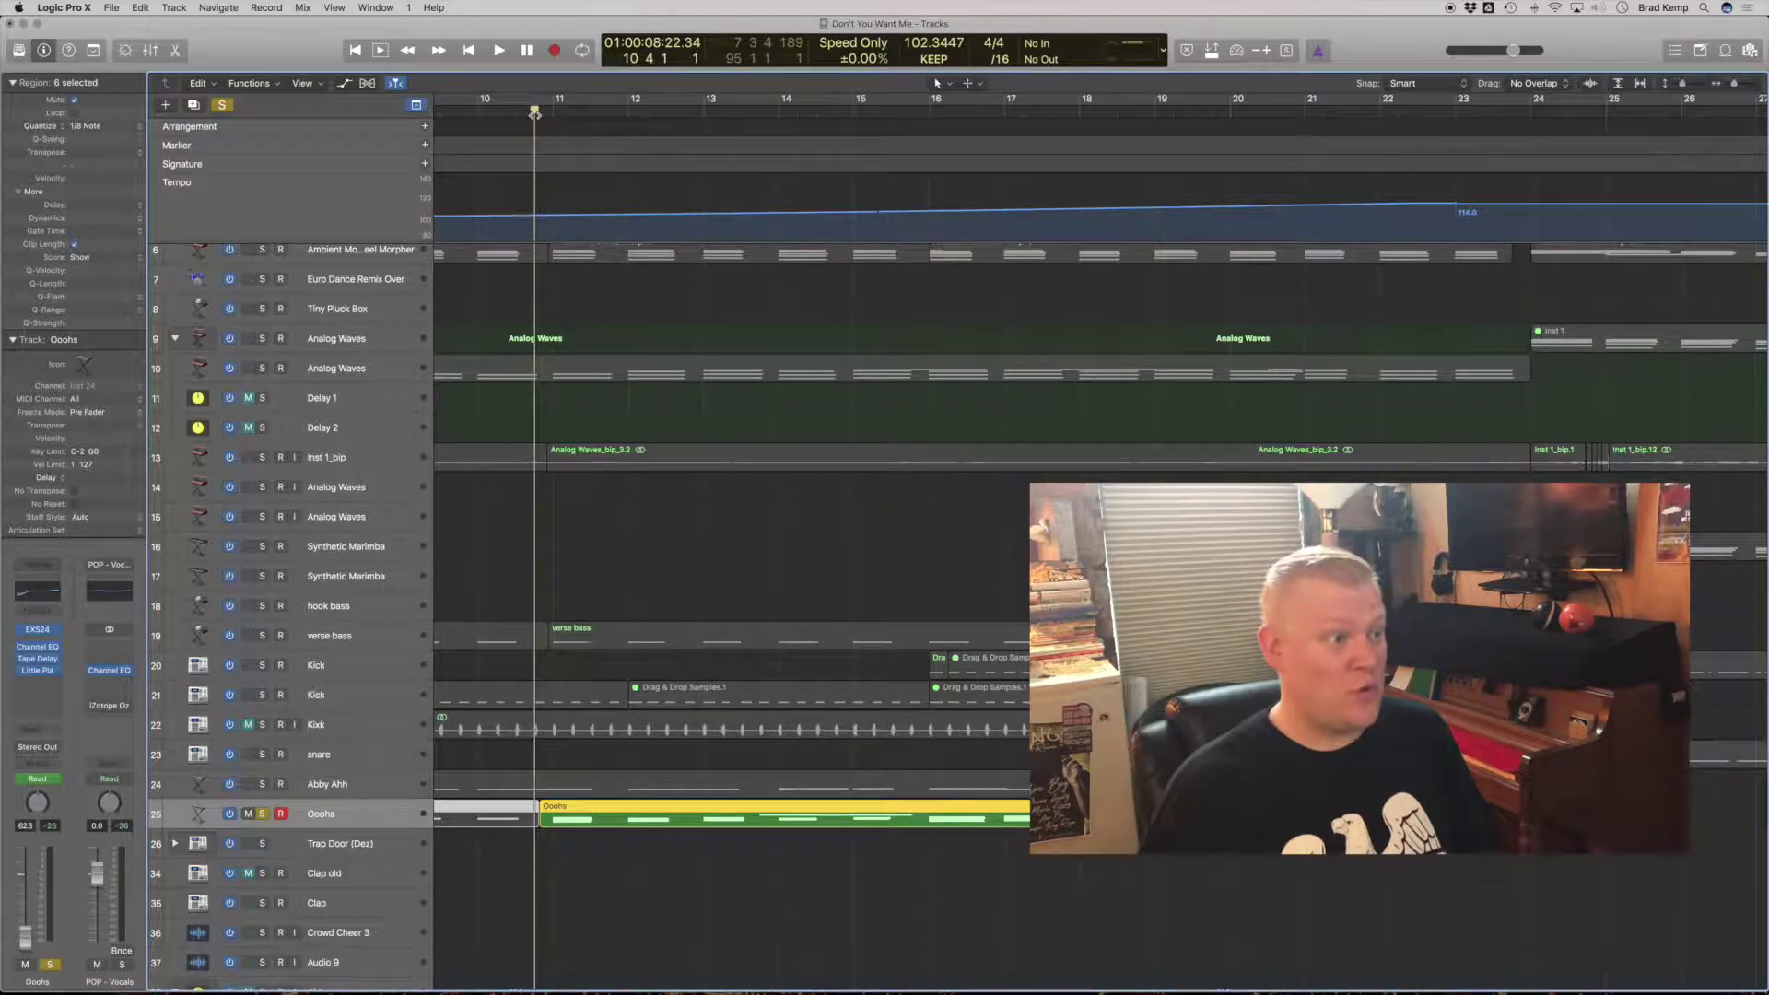
click(41, 662)
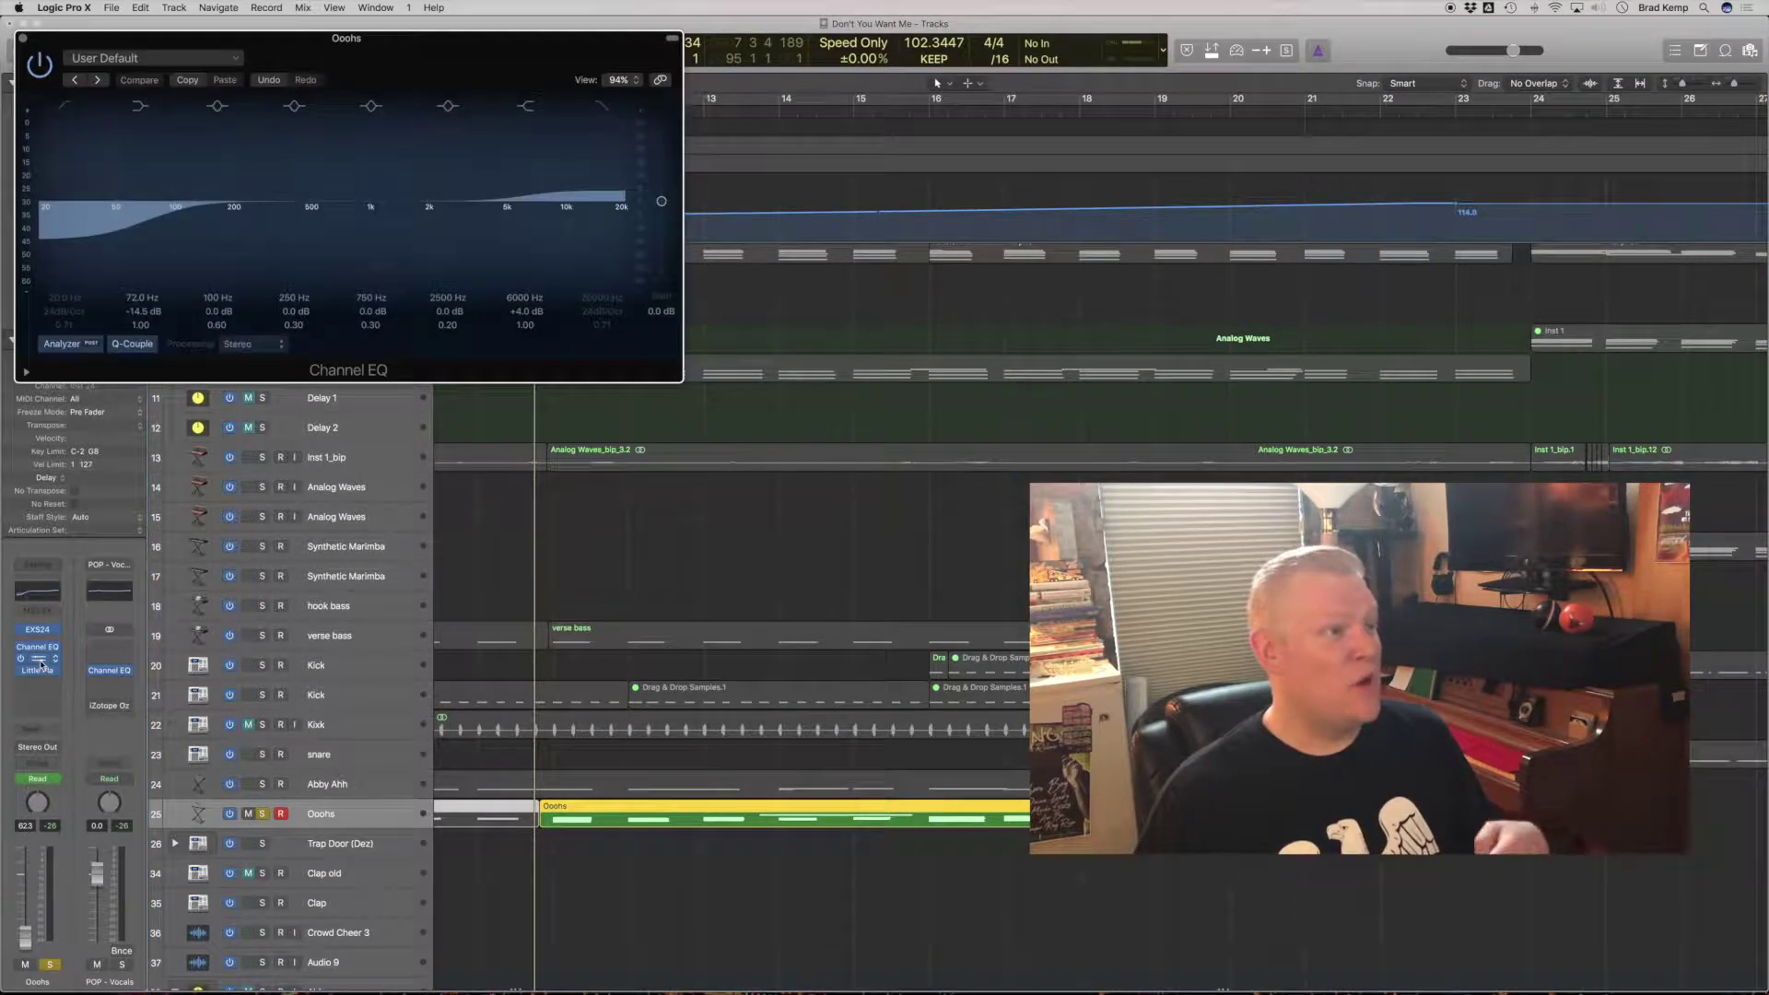
click(45, 659)
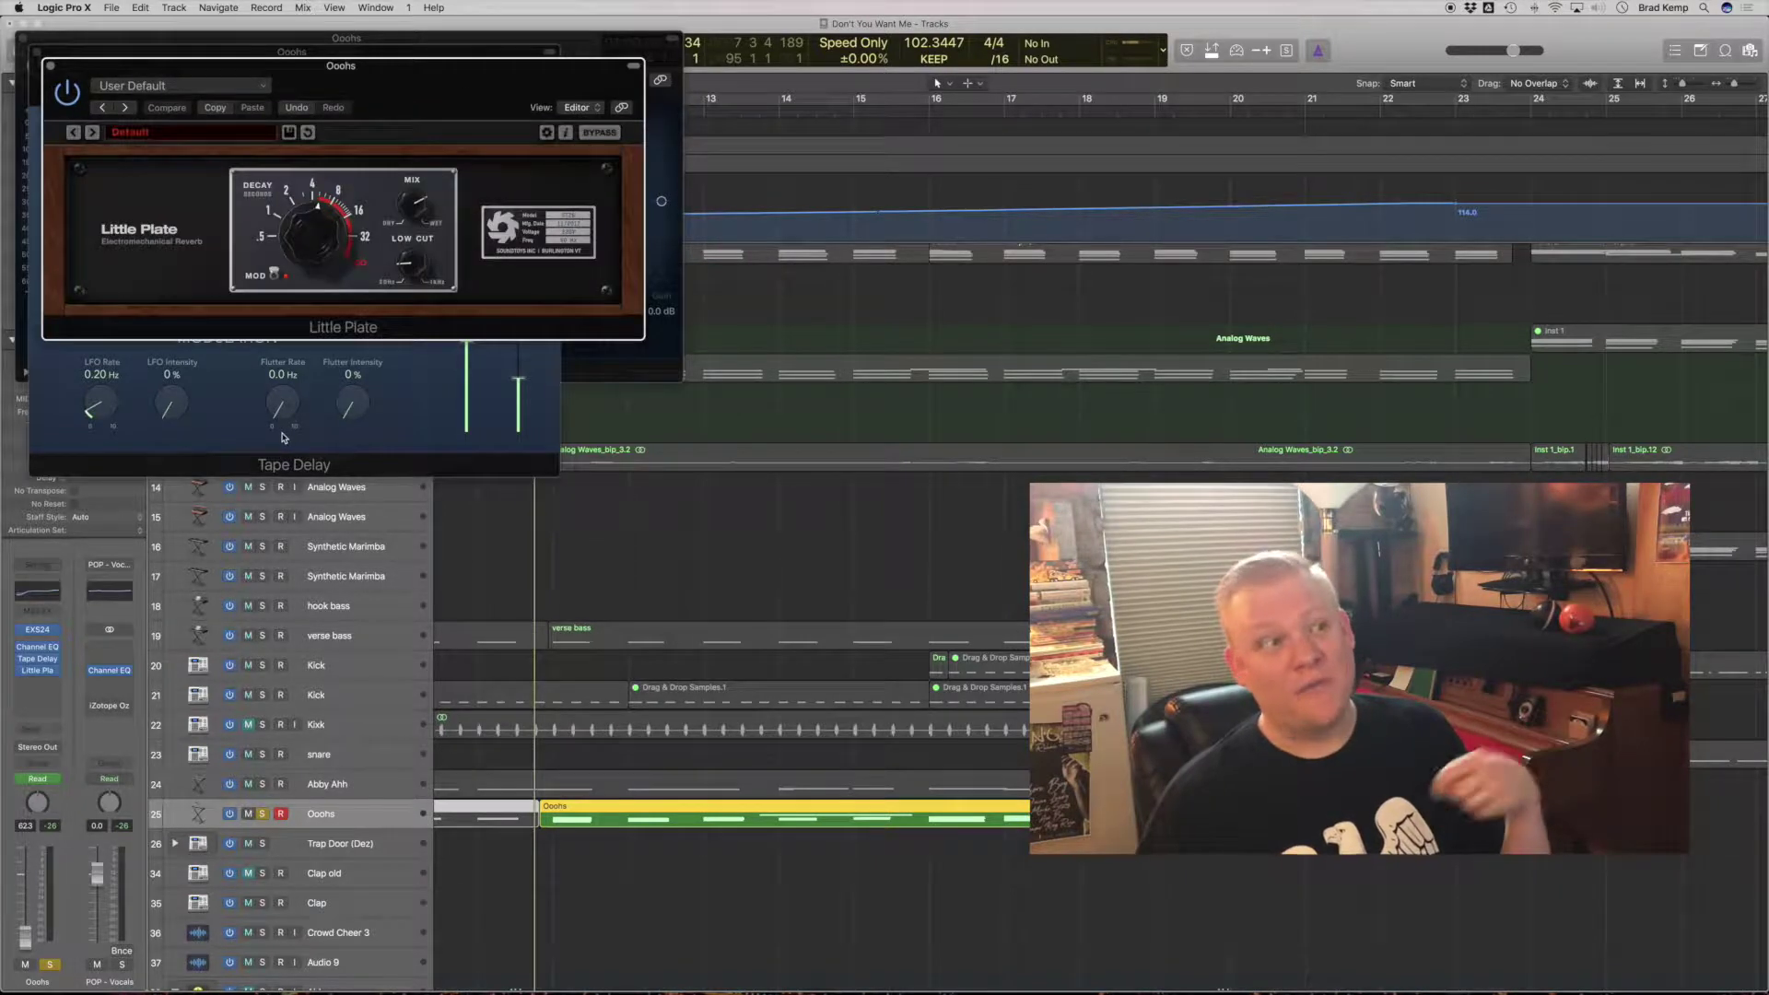
alt+click(51, 66)
Step: Play back the soloed Oohs track while briefly showing the volume automation, and stop playback
key(space)
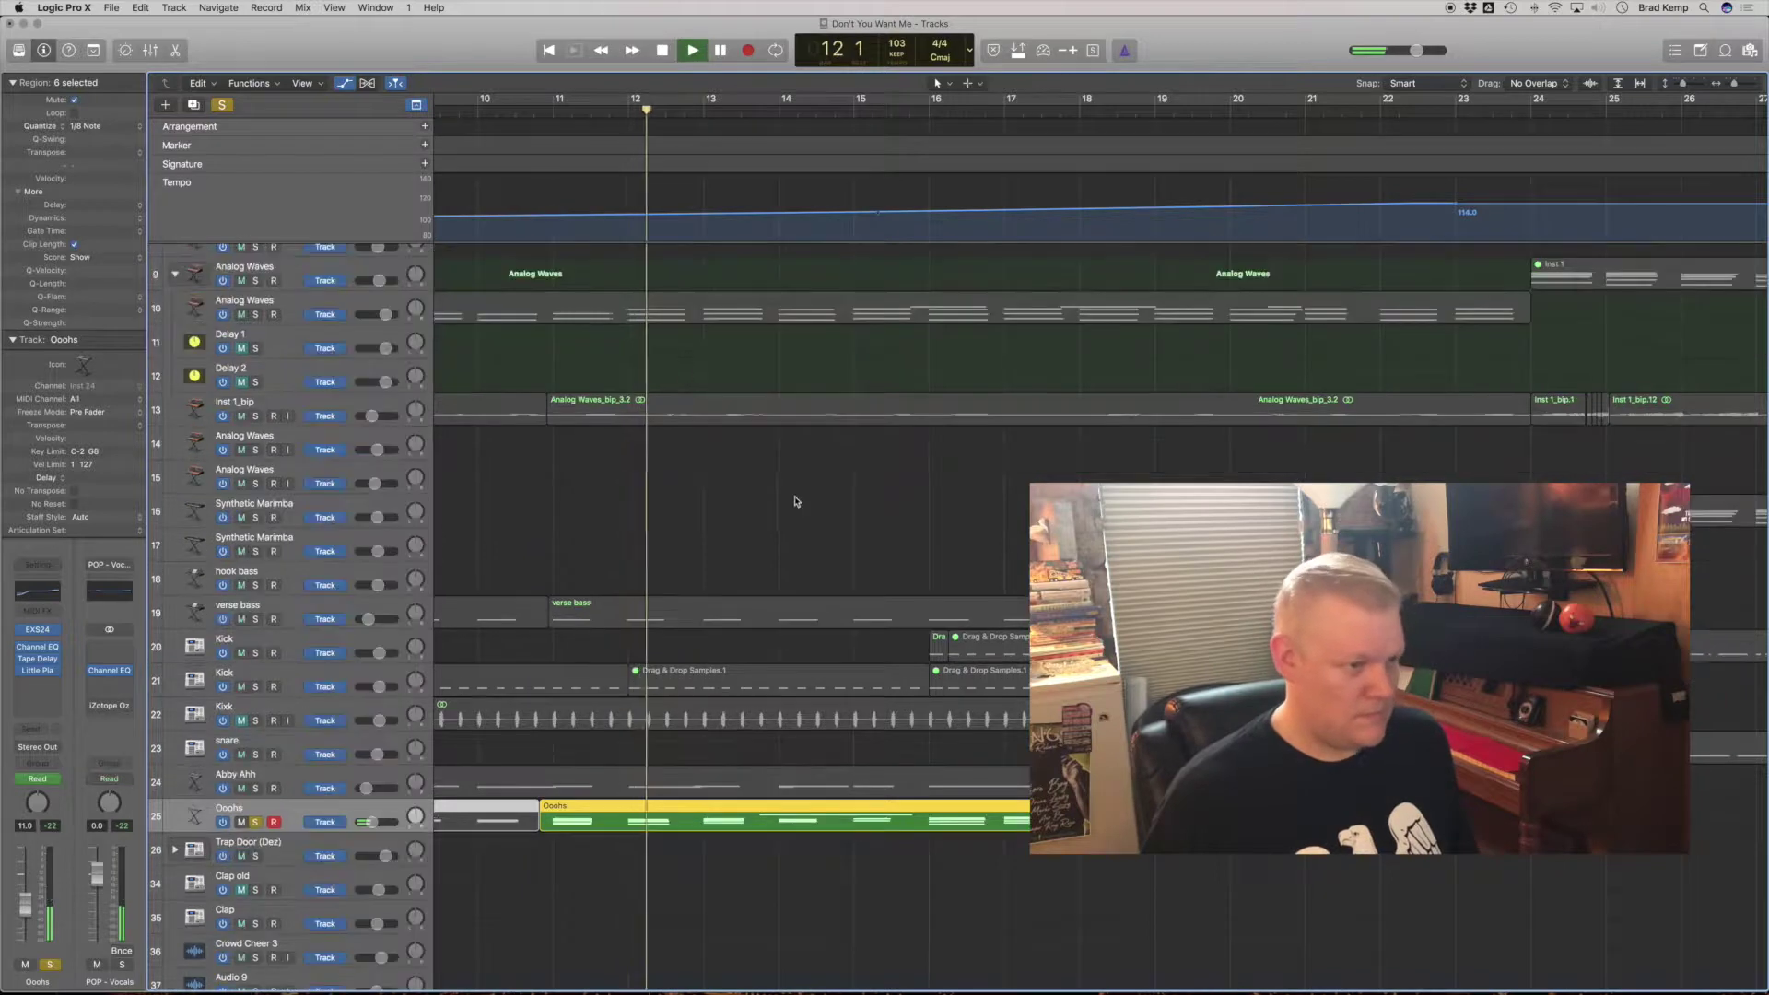
key(a)
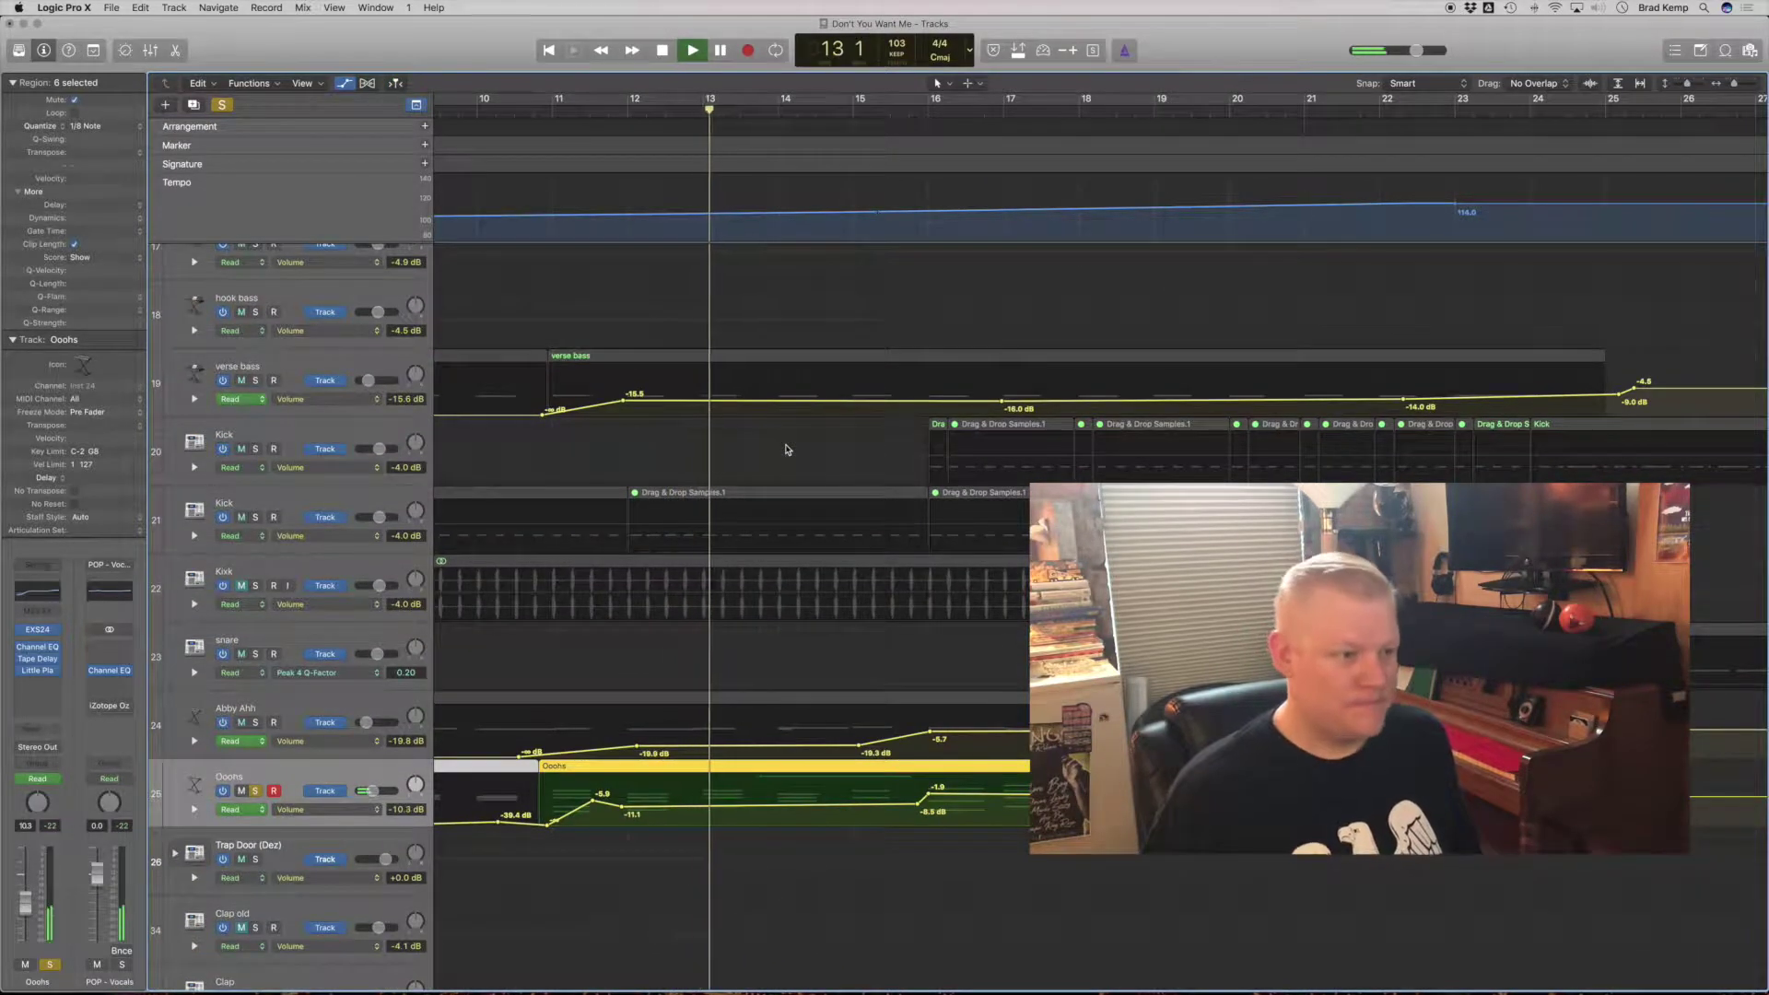
key(a)
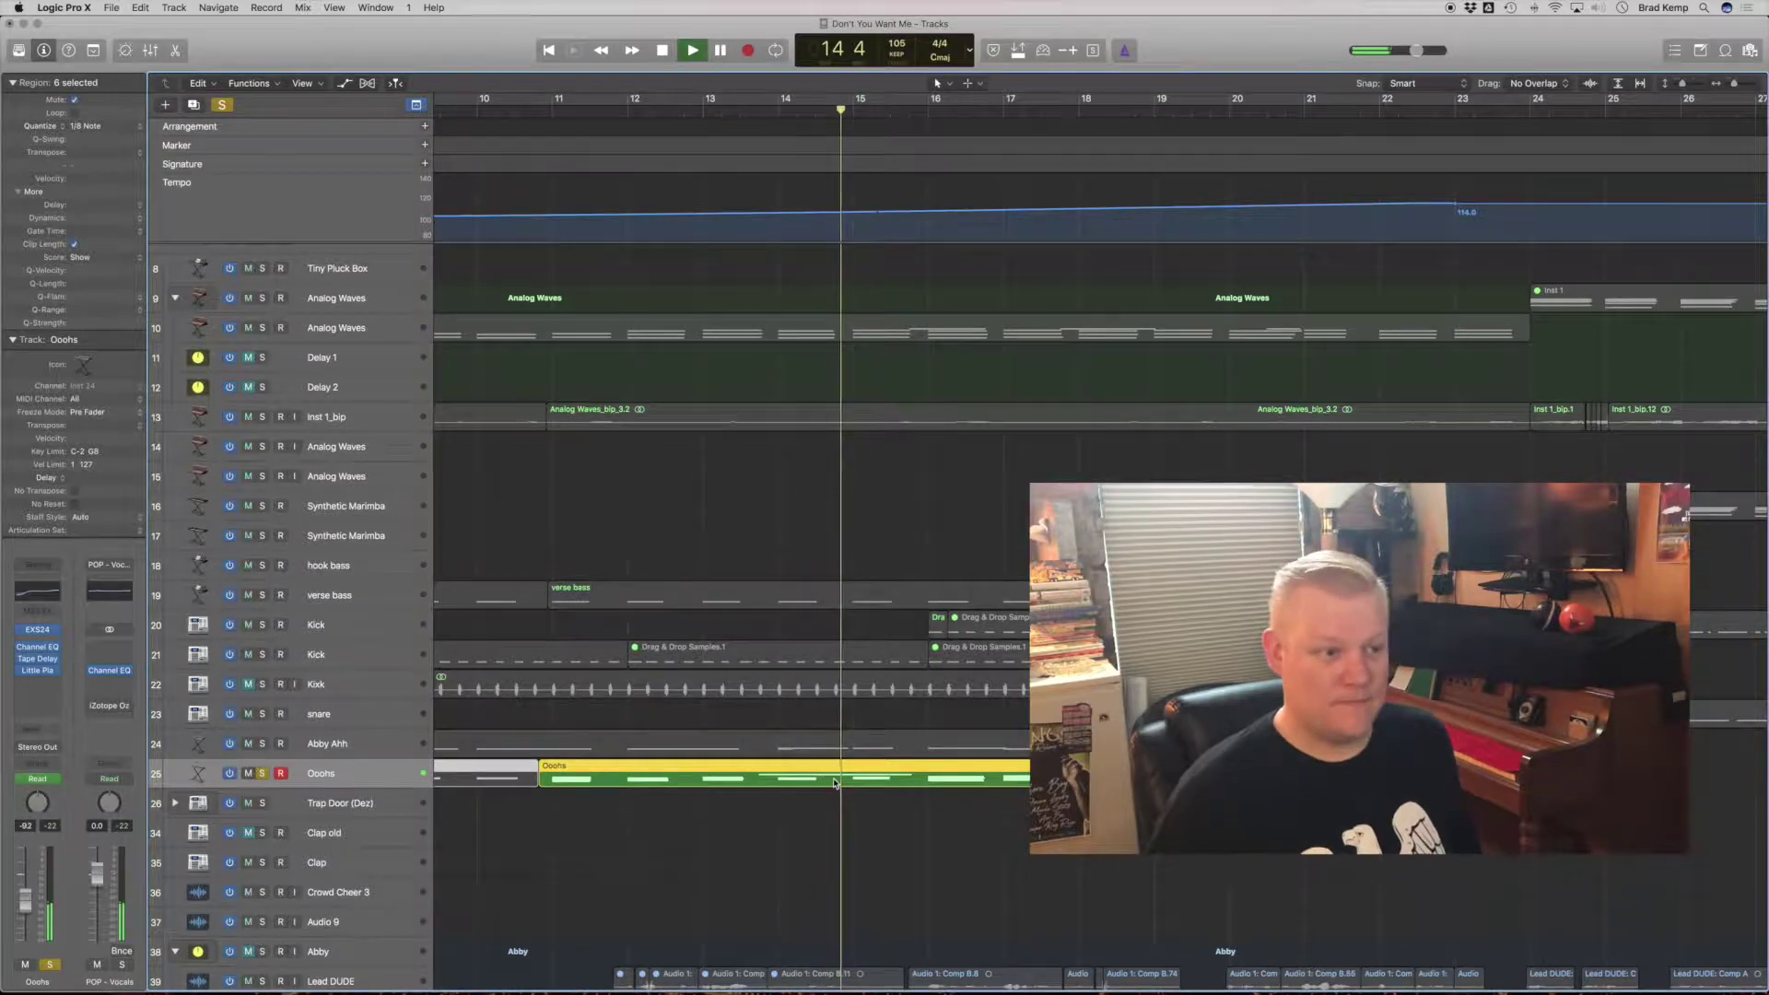
key(space)
Step: Solo the Abby Ahh track and examine its iZotope Nectar 2 harmony settings and preset list, closing the preset list
click(265, 742)
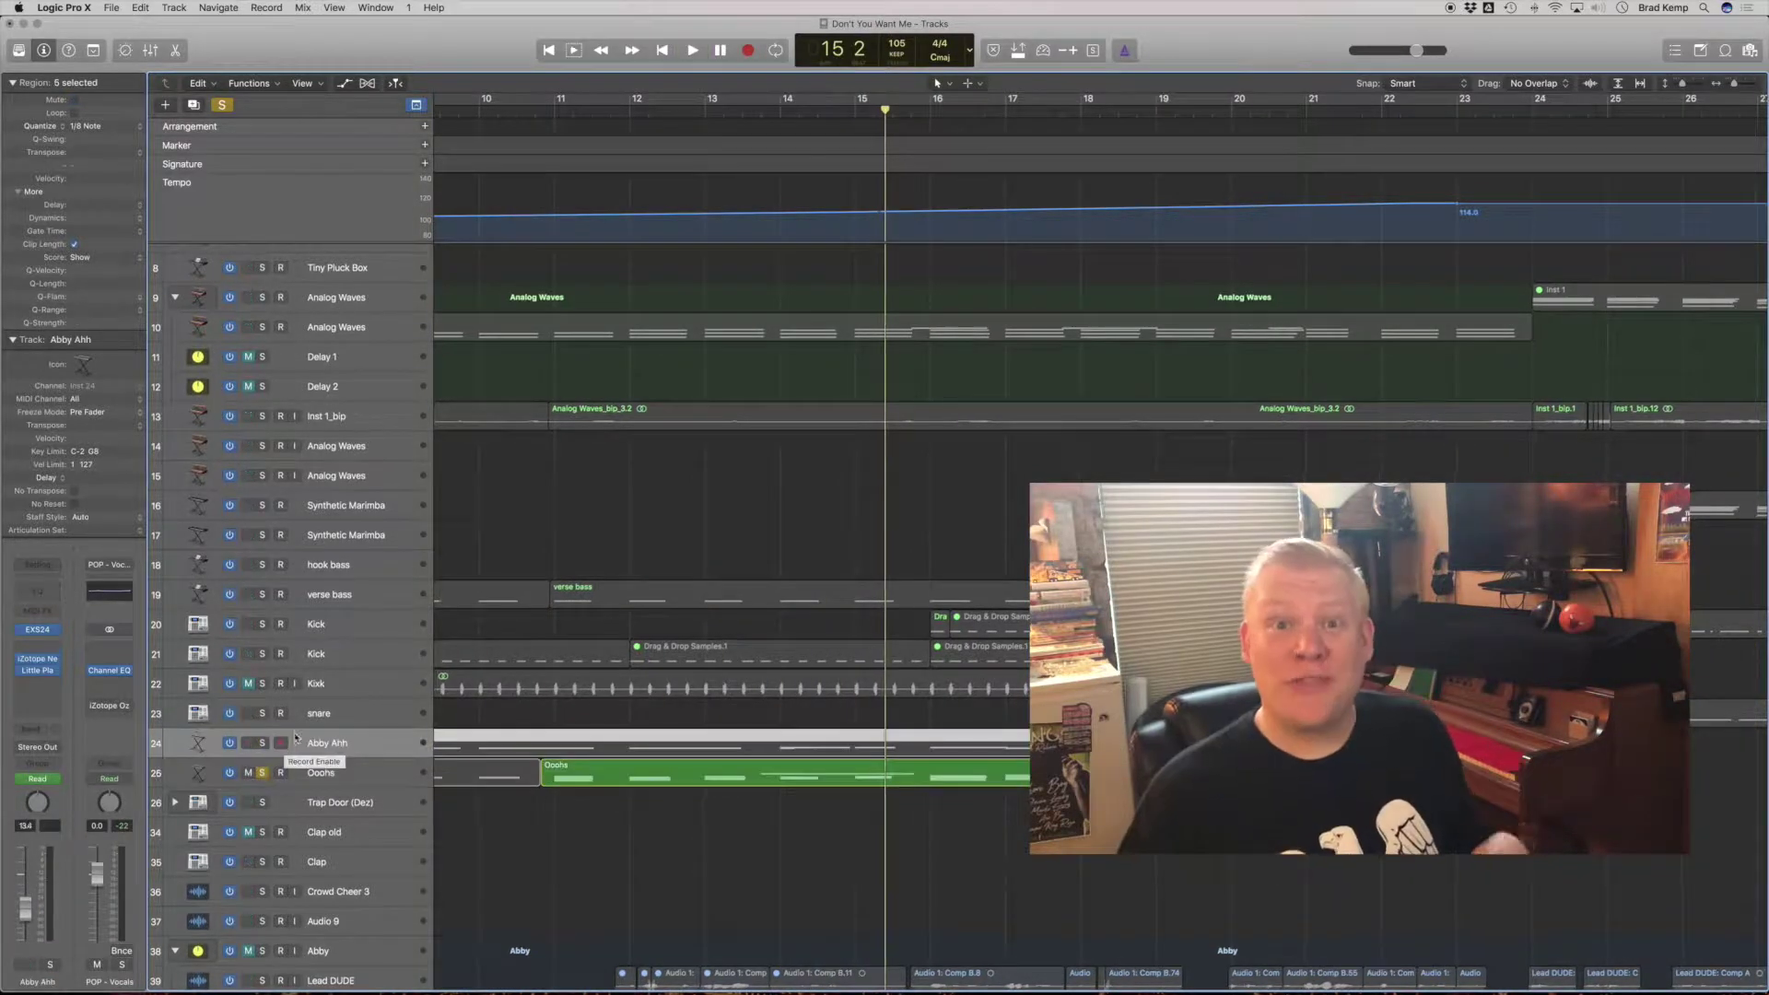
click(264, 743)
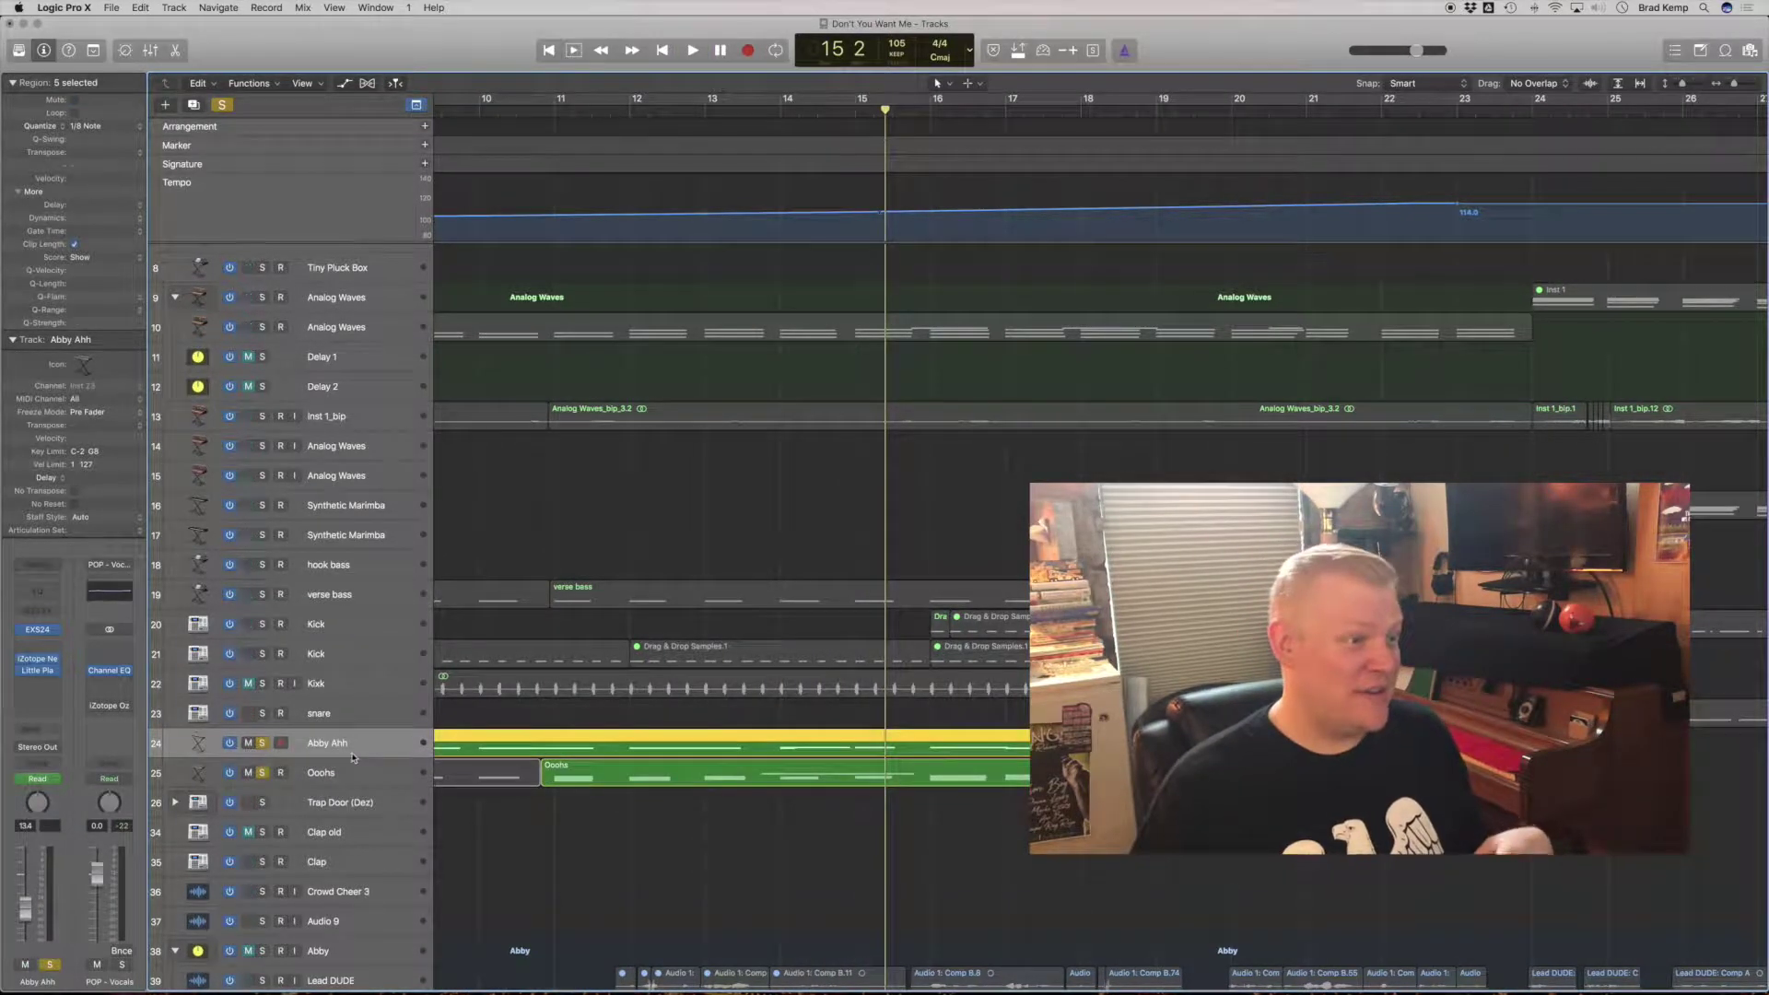
click(37, 663)
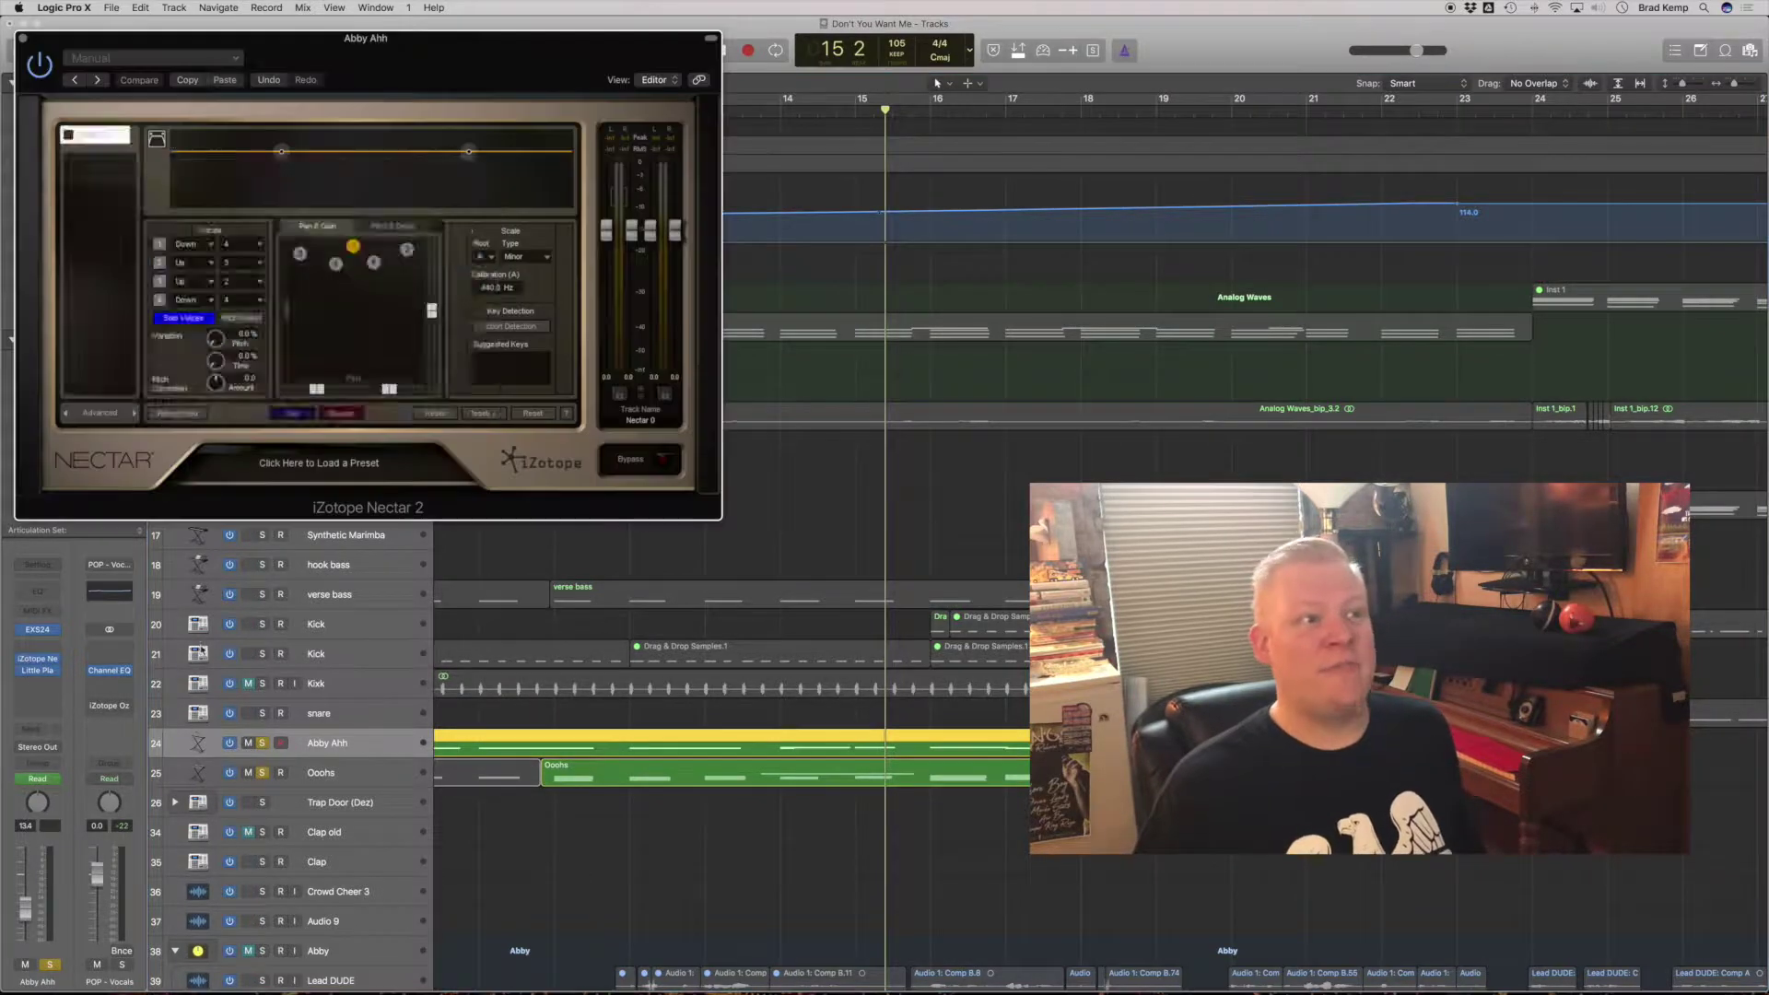
click(305, 463)
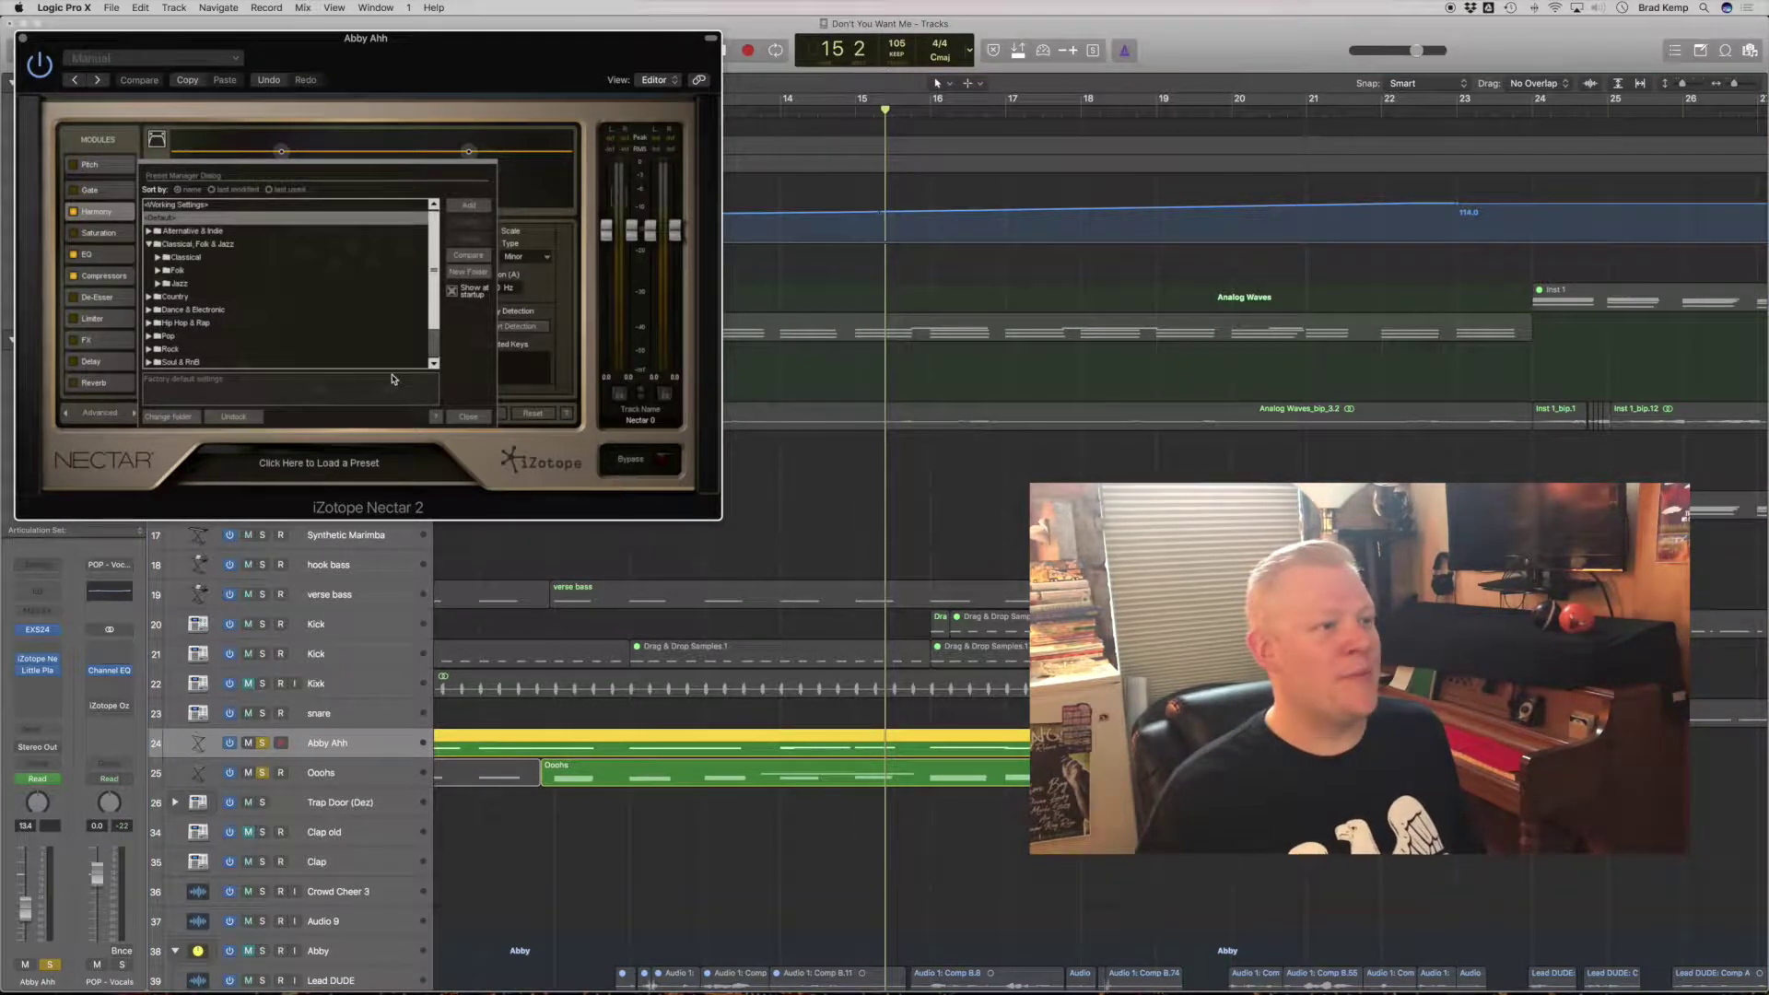
click(468, 419)
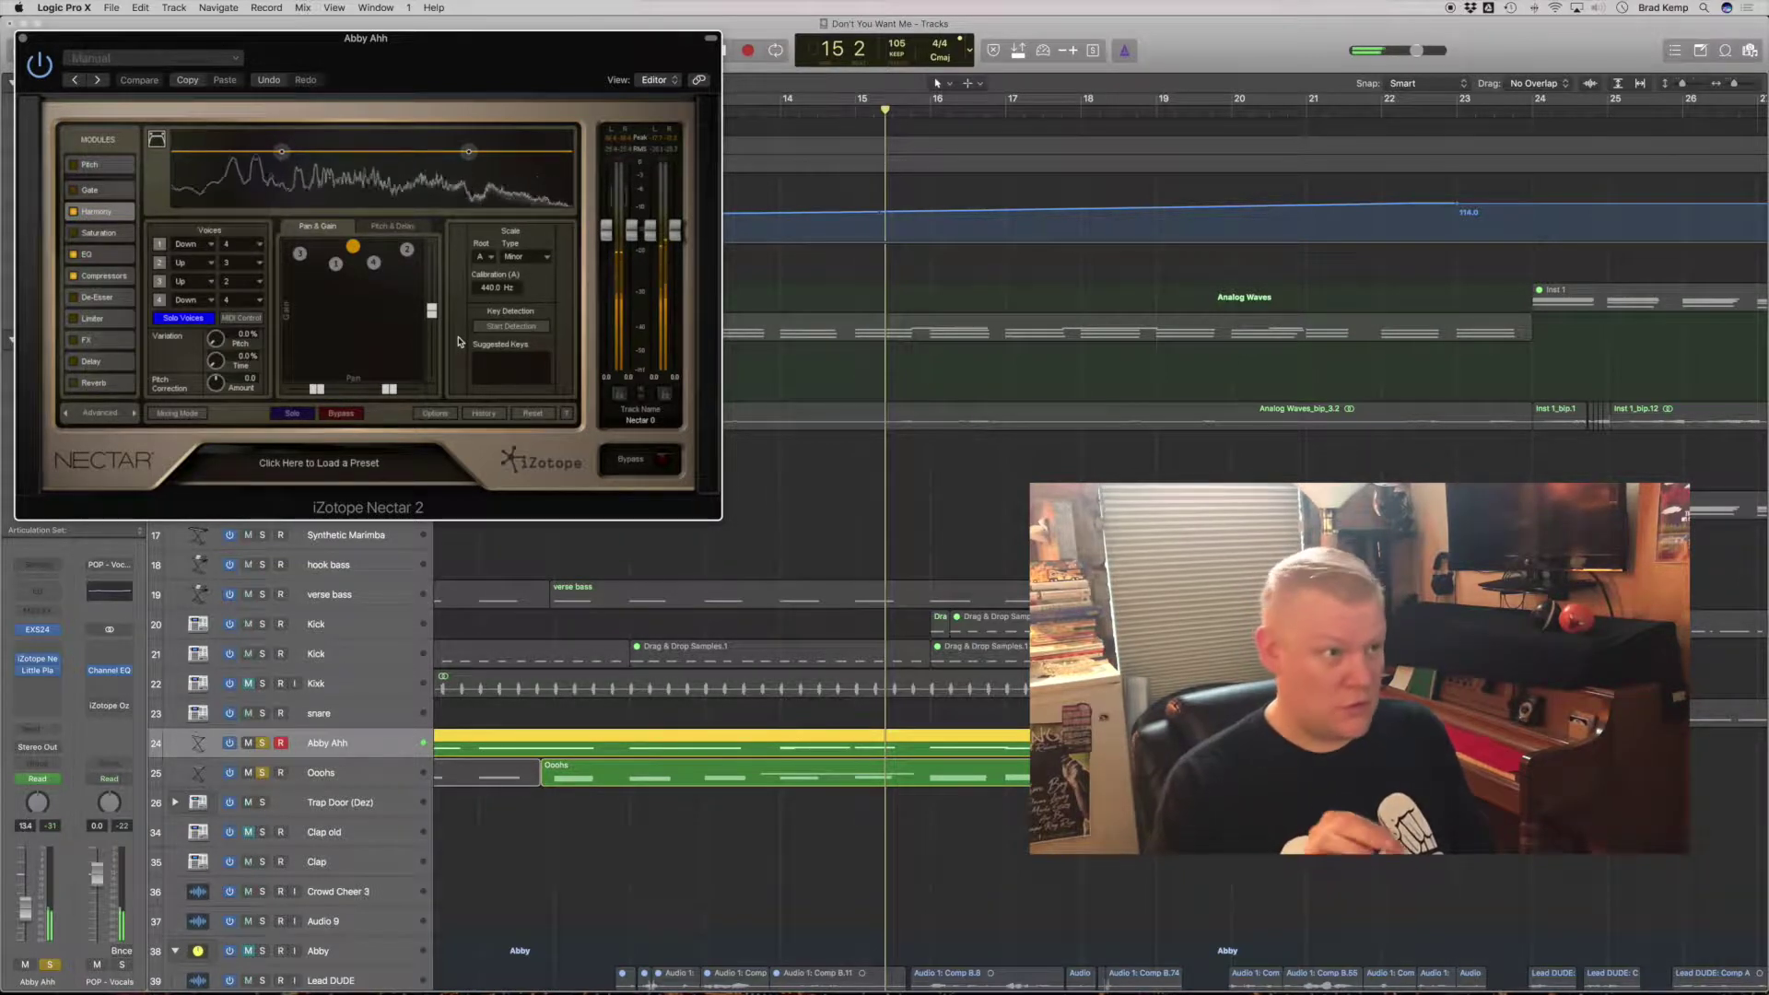
Step: Close the Nectar 2 window and play the soloed Abby Ahh and Oohs tracks together from between bars 11 and 12
key(super+w)
click(552, 112)
click(610, 113)
key(space)
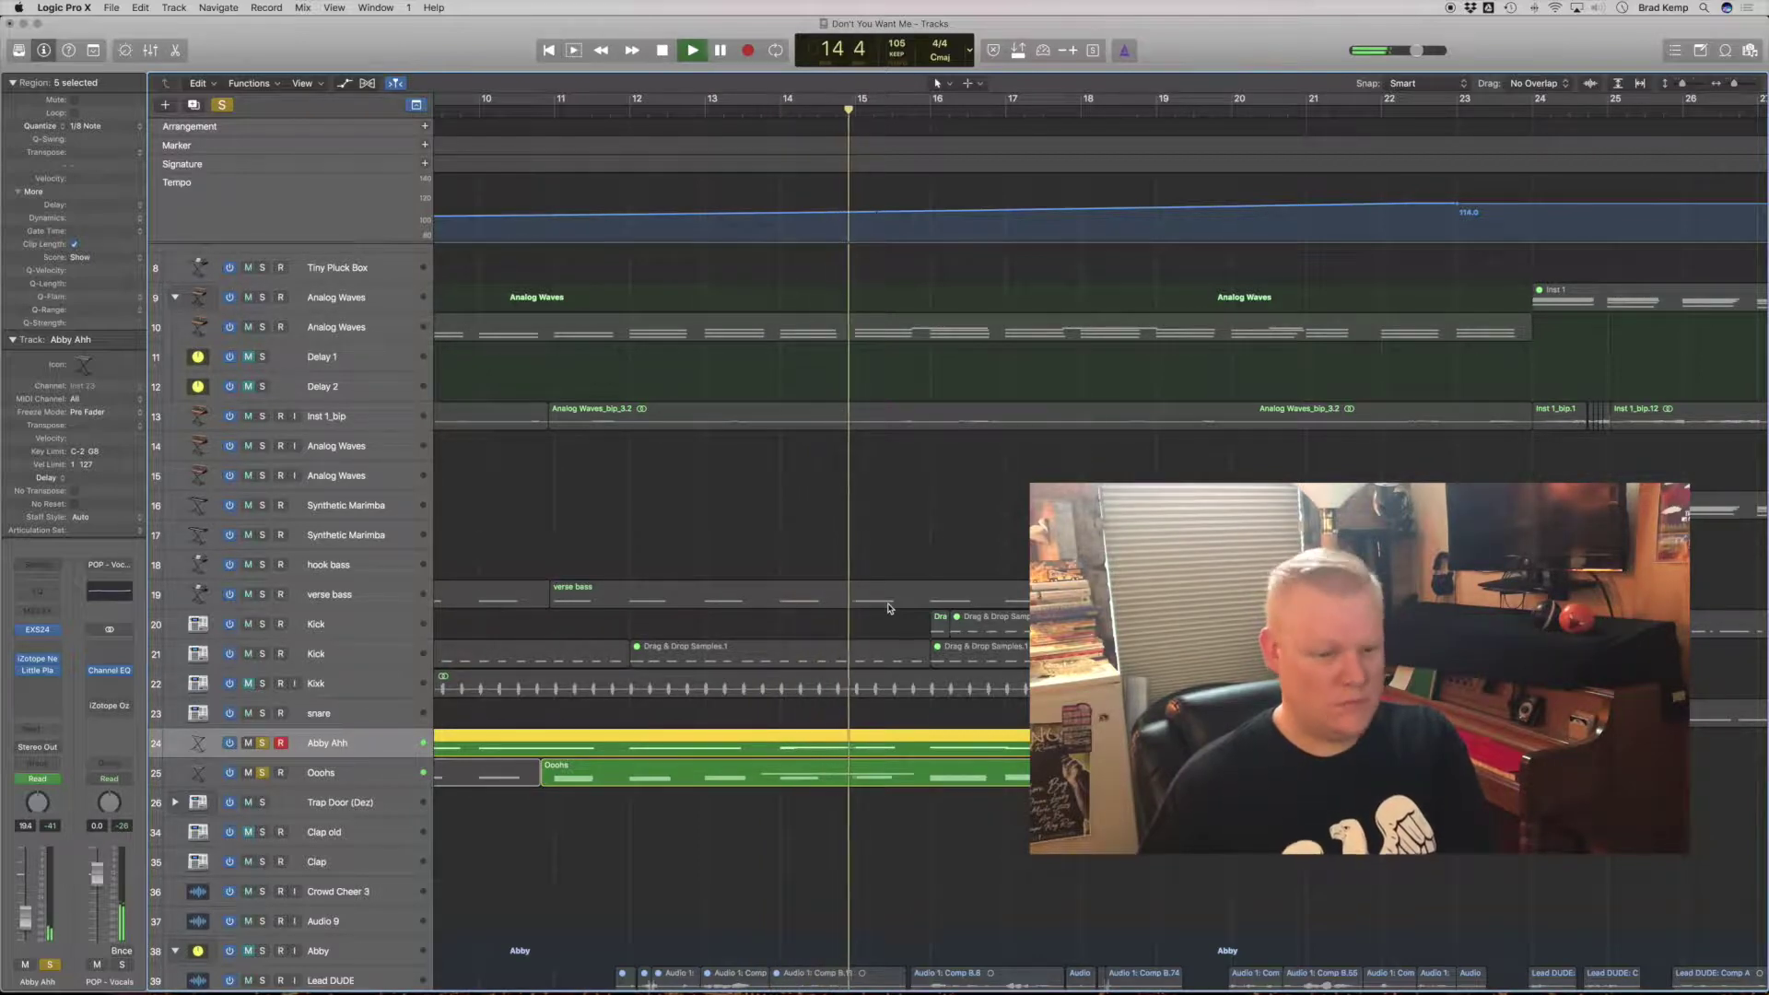
key(space)
Step: Review the Ambient Modwheel Morpher track's ES2 synth, Channel EQ, Tape Delay and Little Plate settings, closing every plug-in window
key(a)
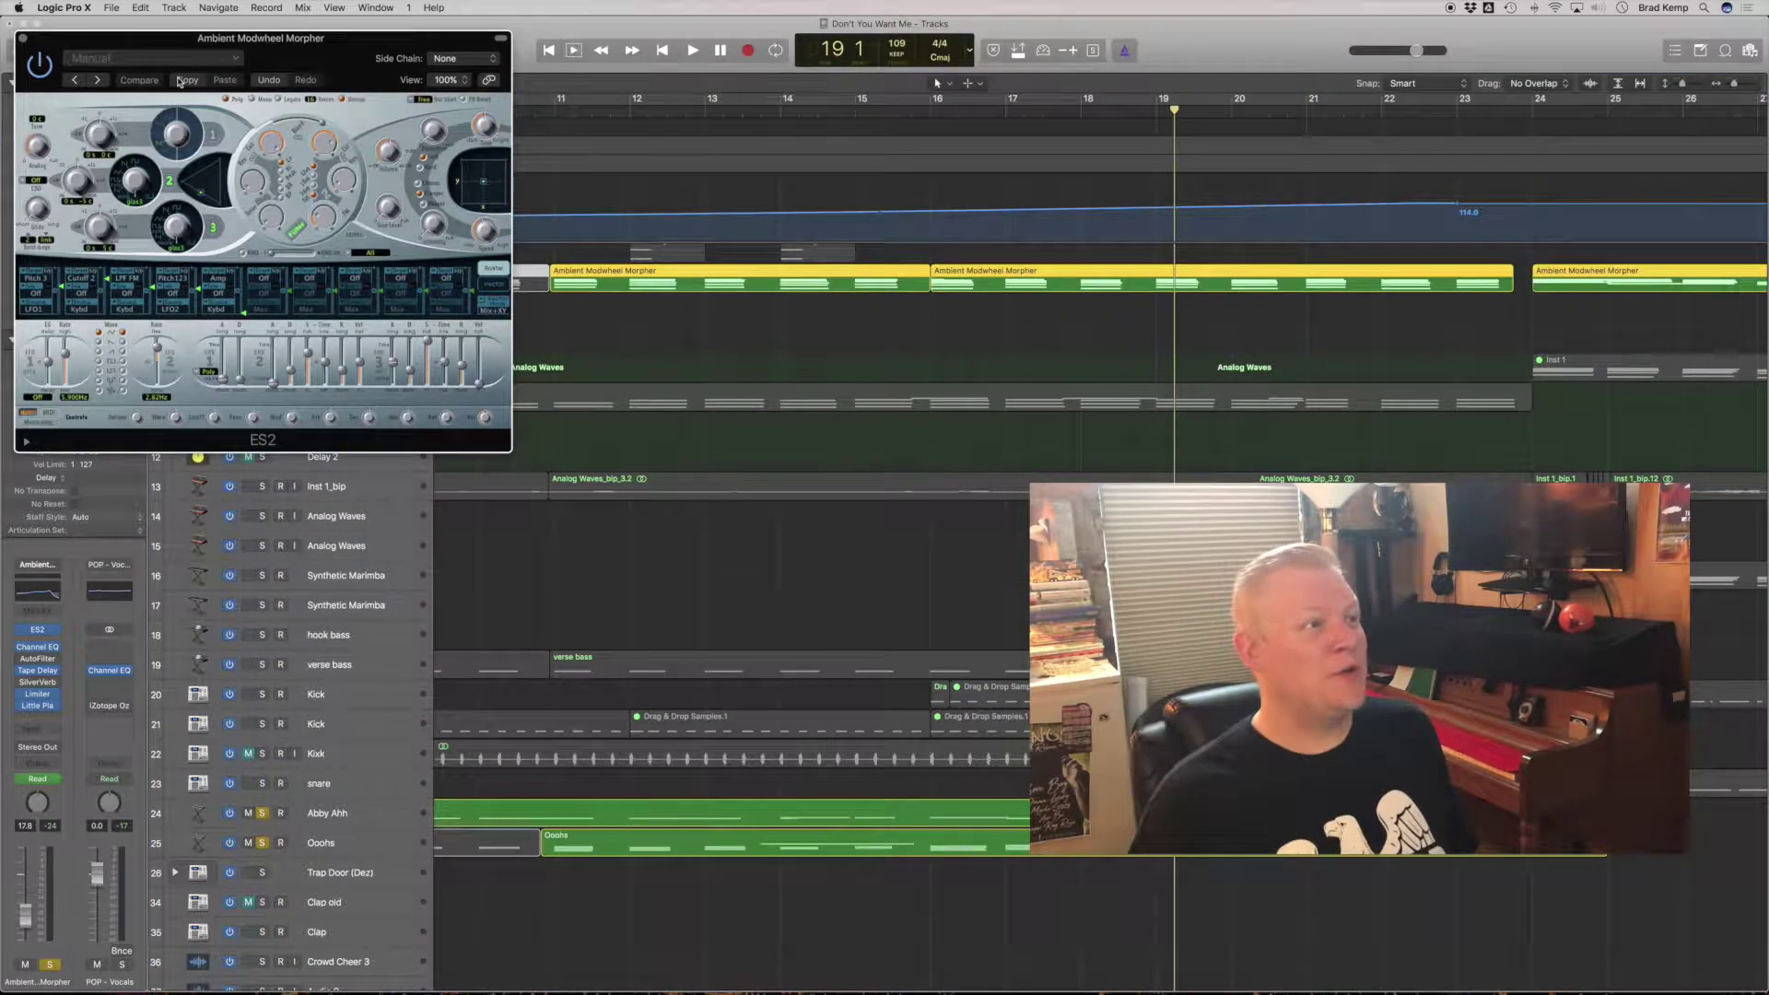
key(super+w)
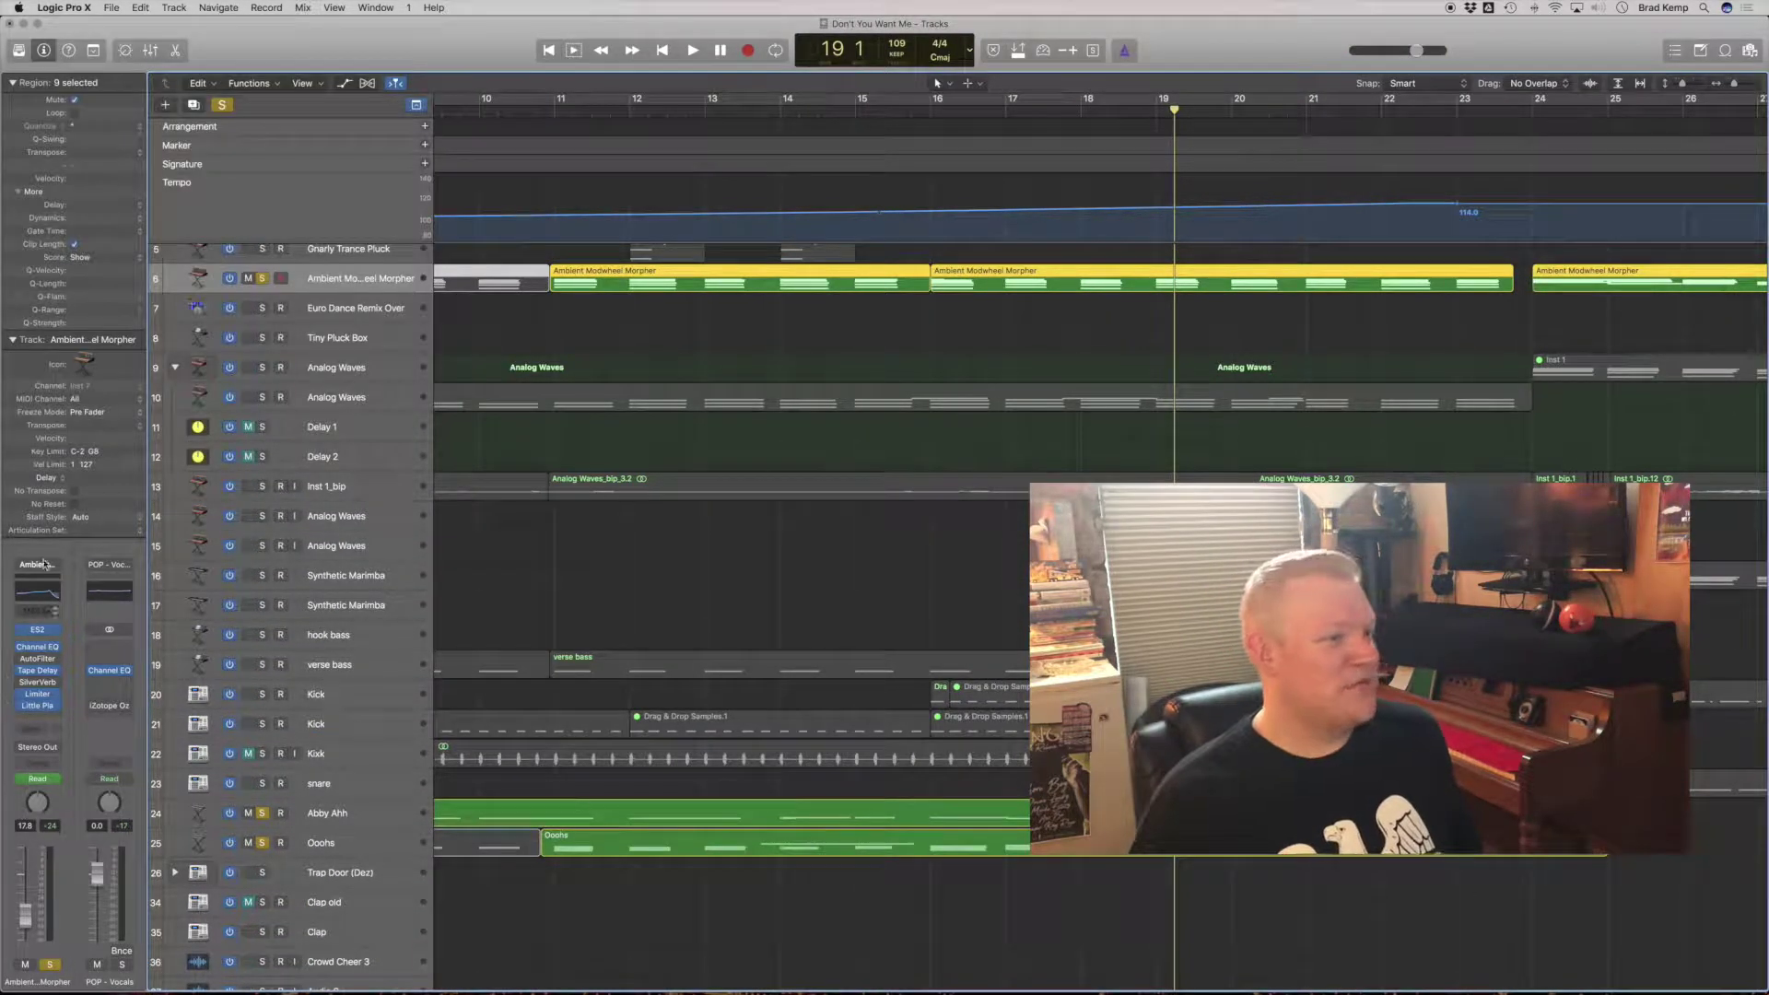
click(37, 647)
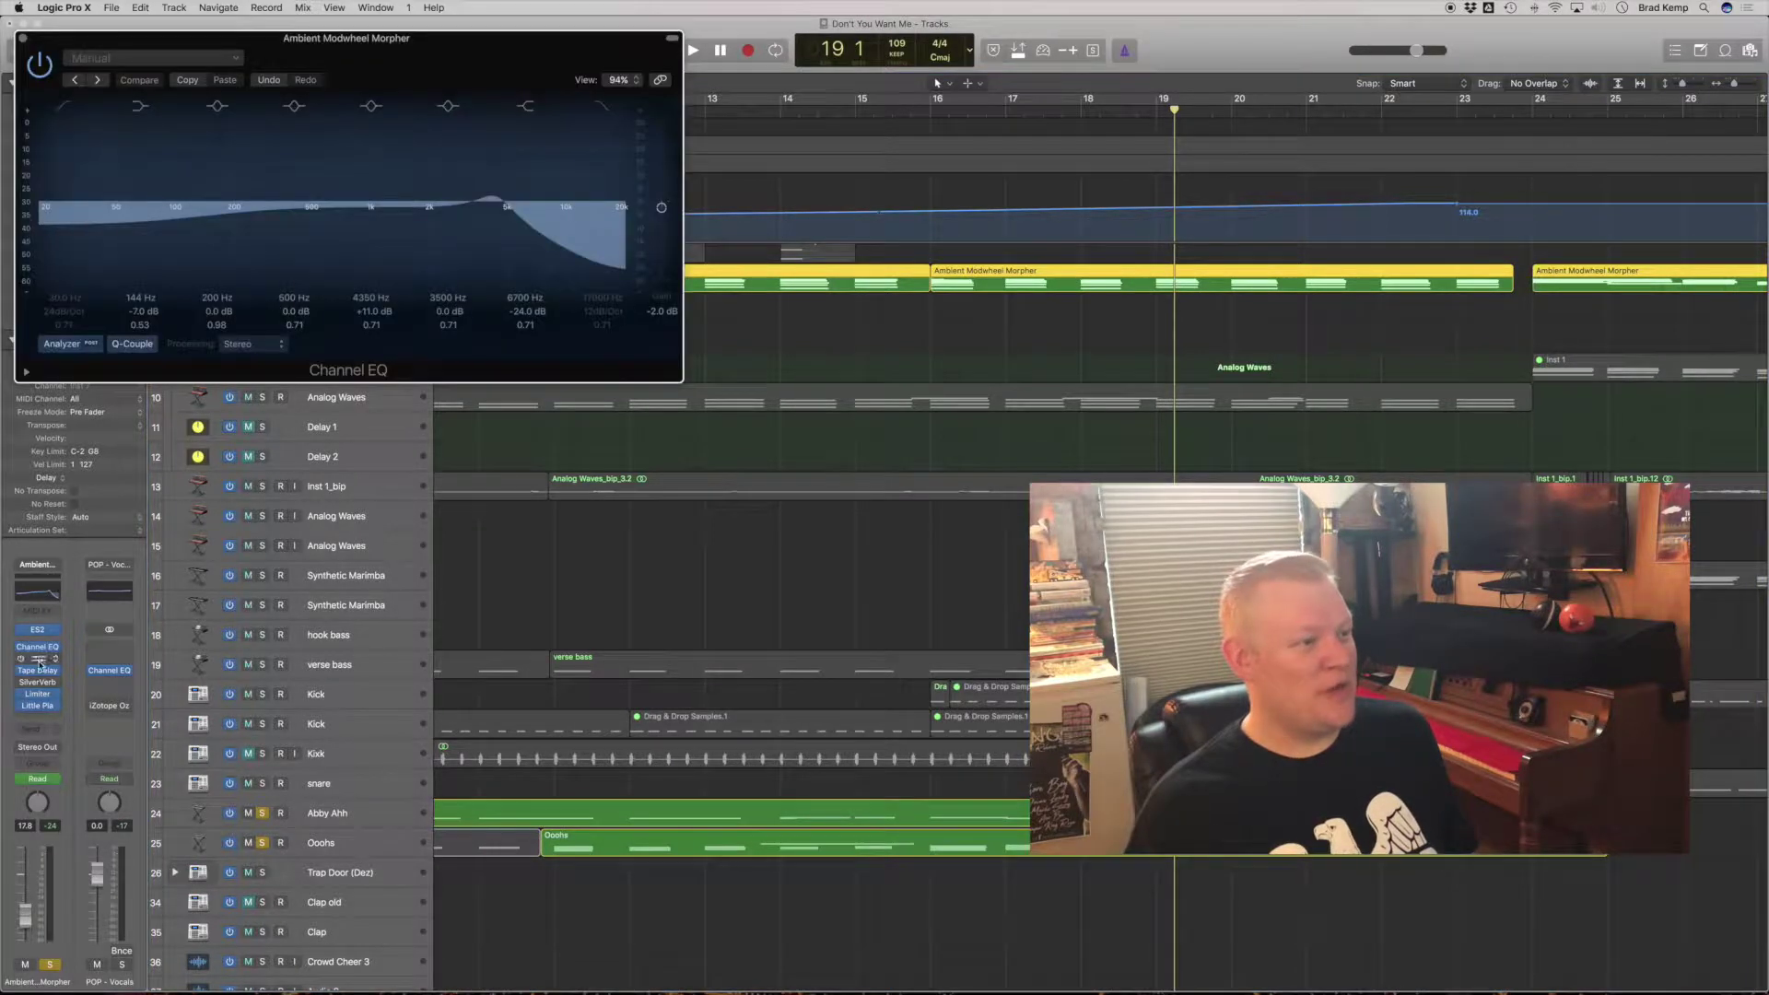
click(37, 670)
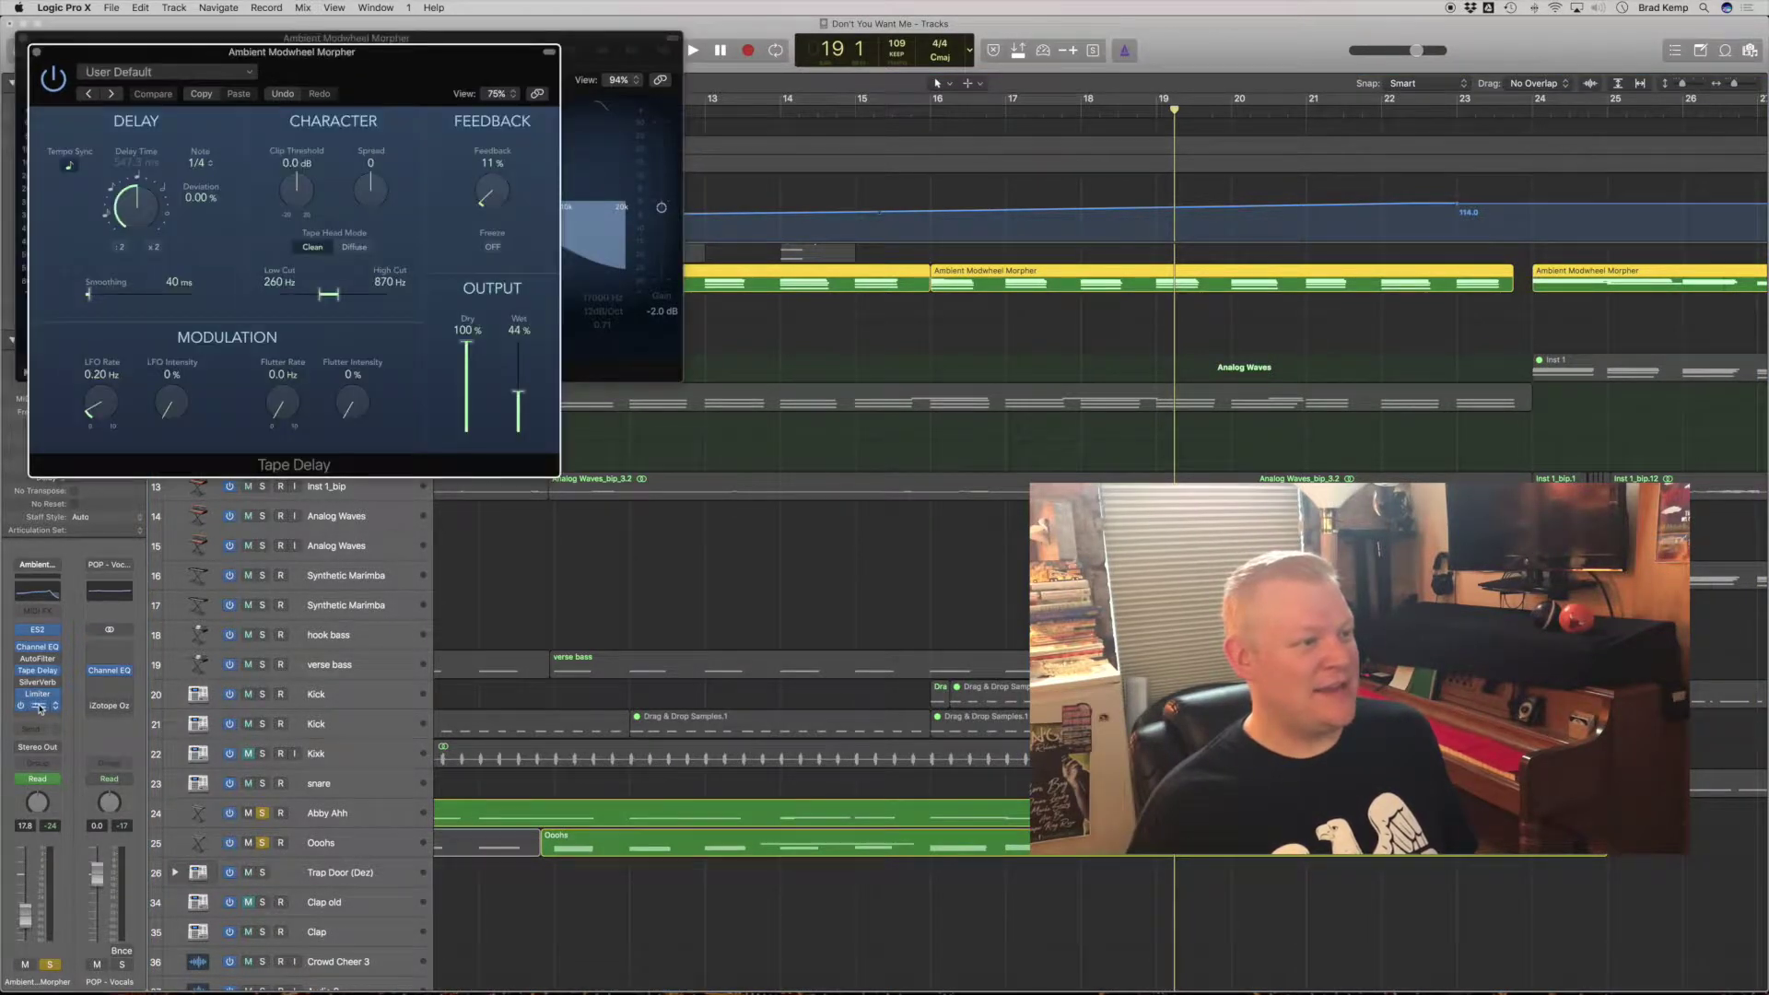
click(37, 705)
click(50, 66)
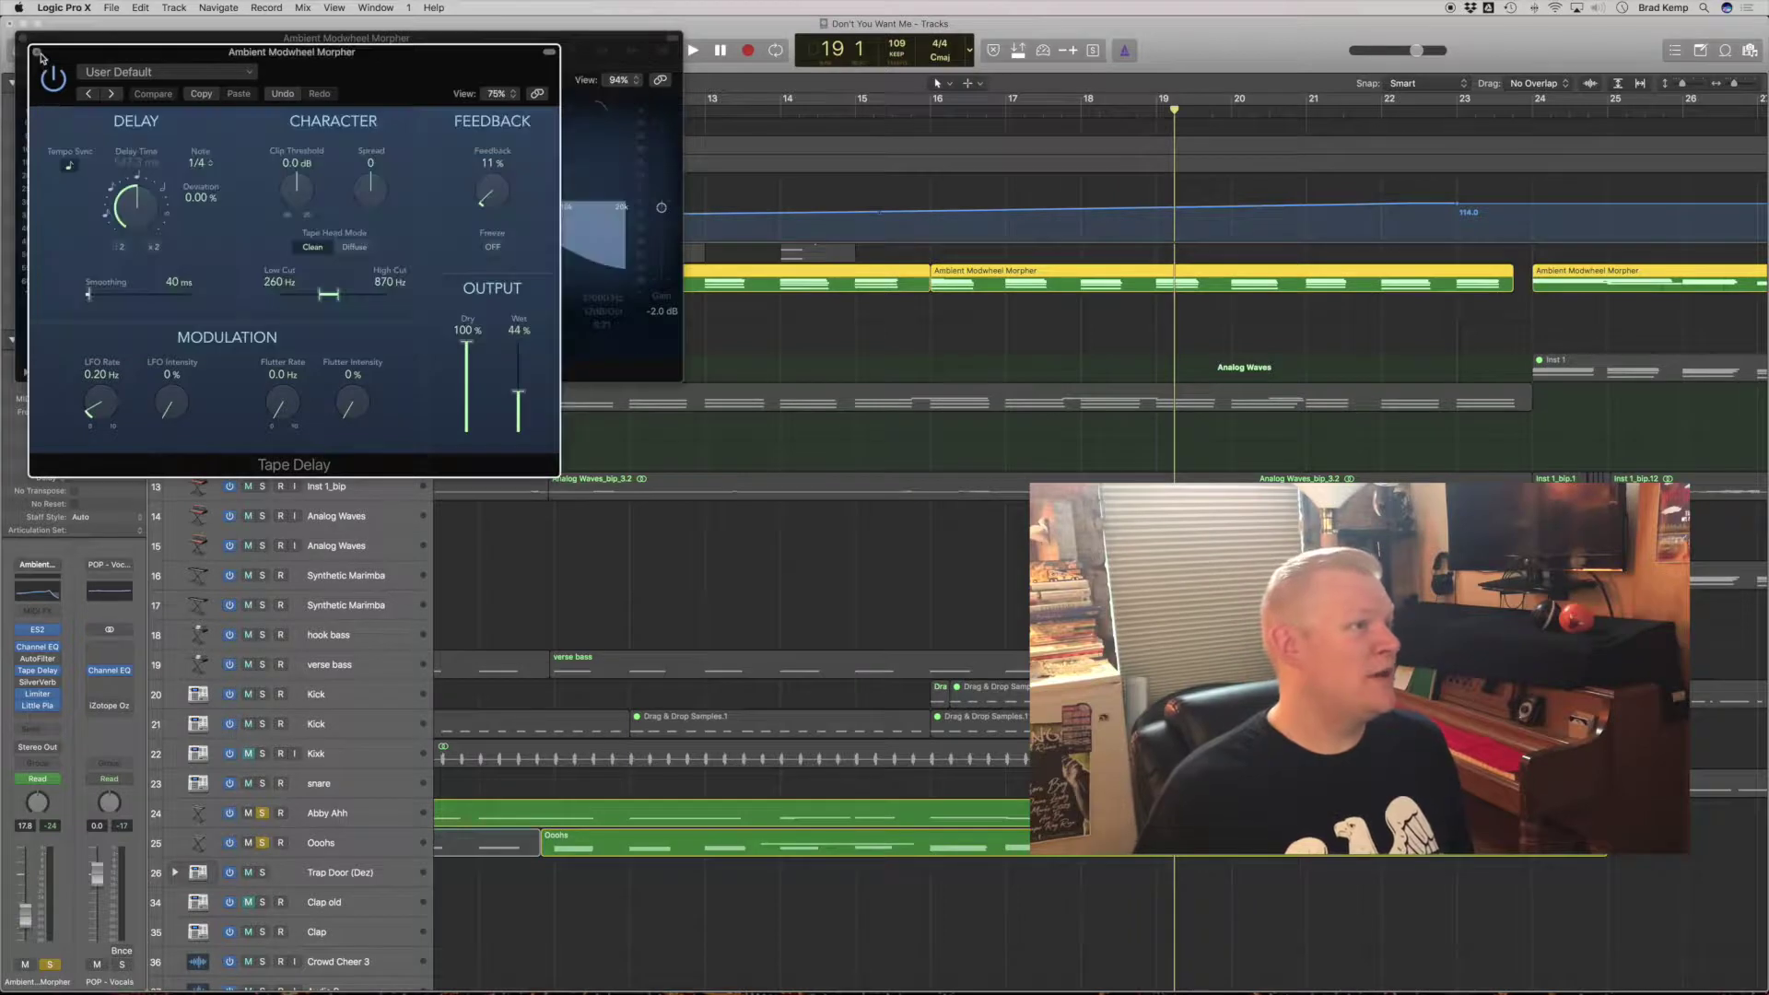
click(38, 53)
click(25, 38)
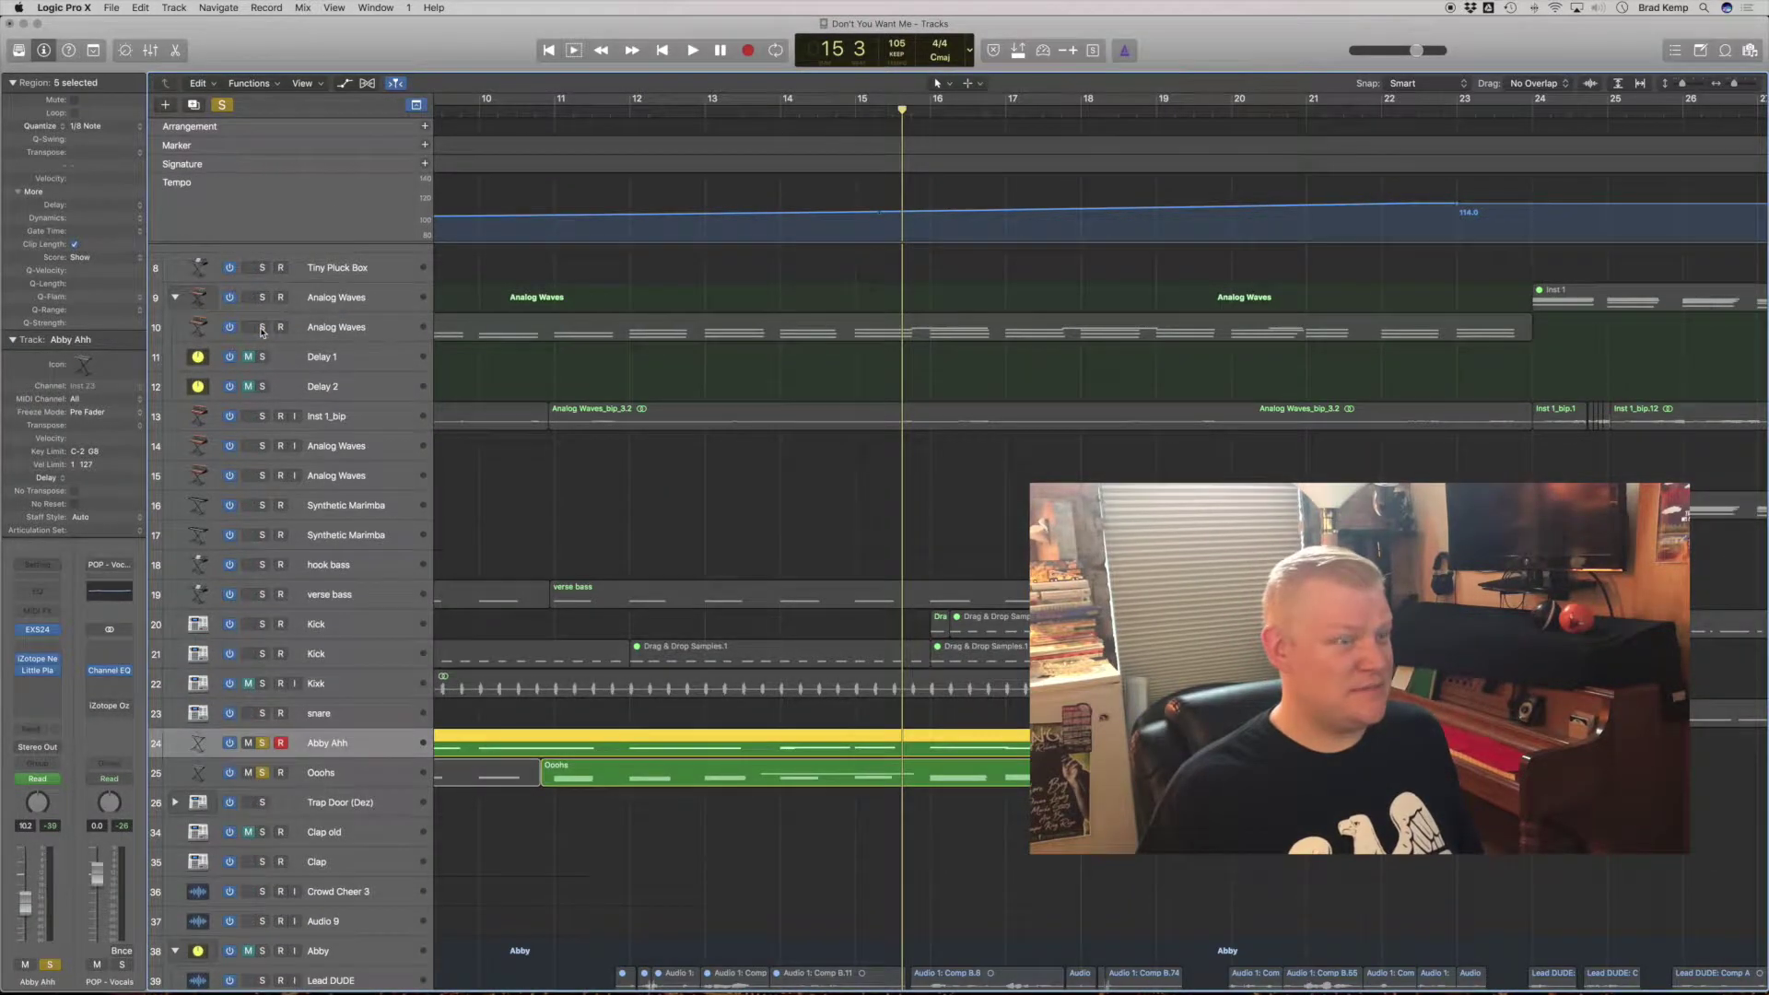
Step: Listen to the soloed Inst 1_bip track with its waveform enlarged, and return to the full arrangement view
key(space)
scroll(645, 461, up, 3)
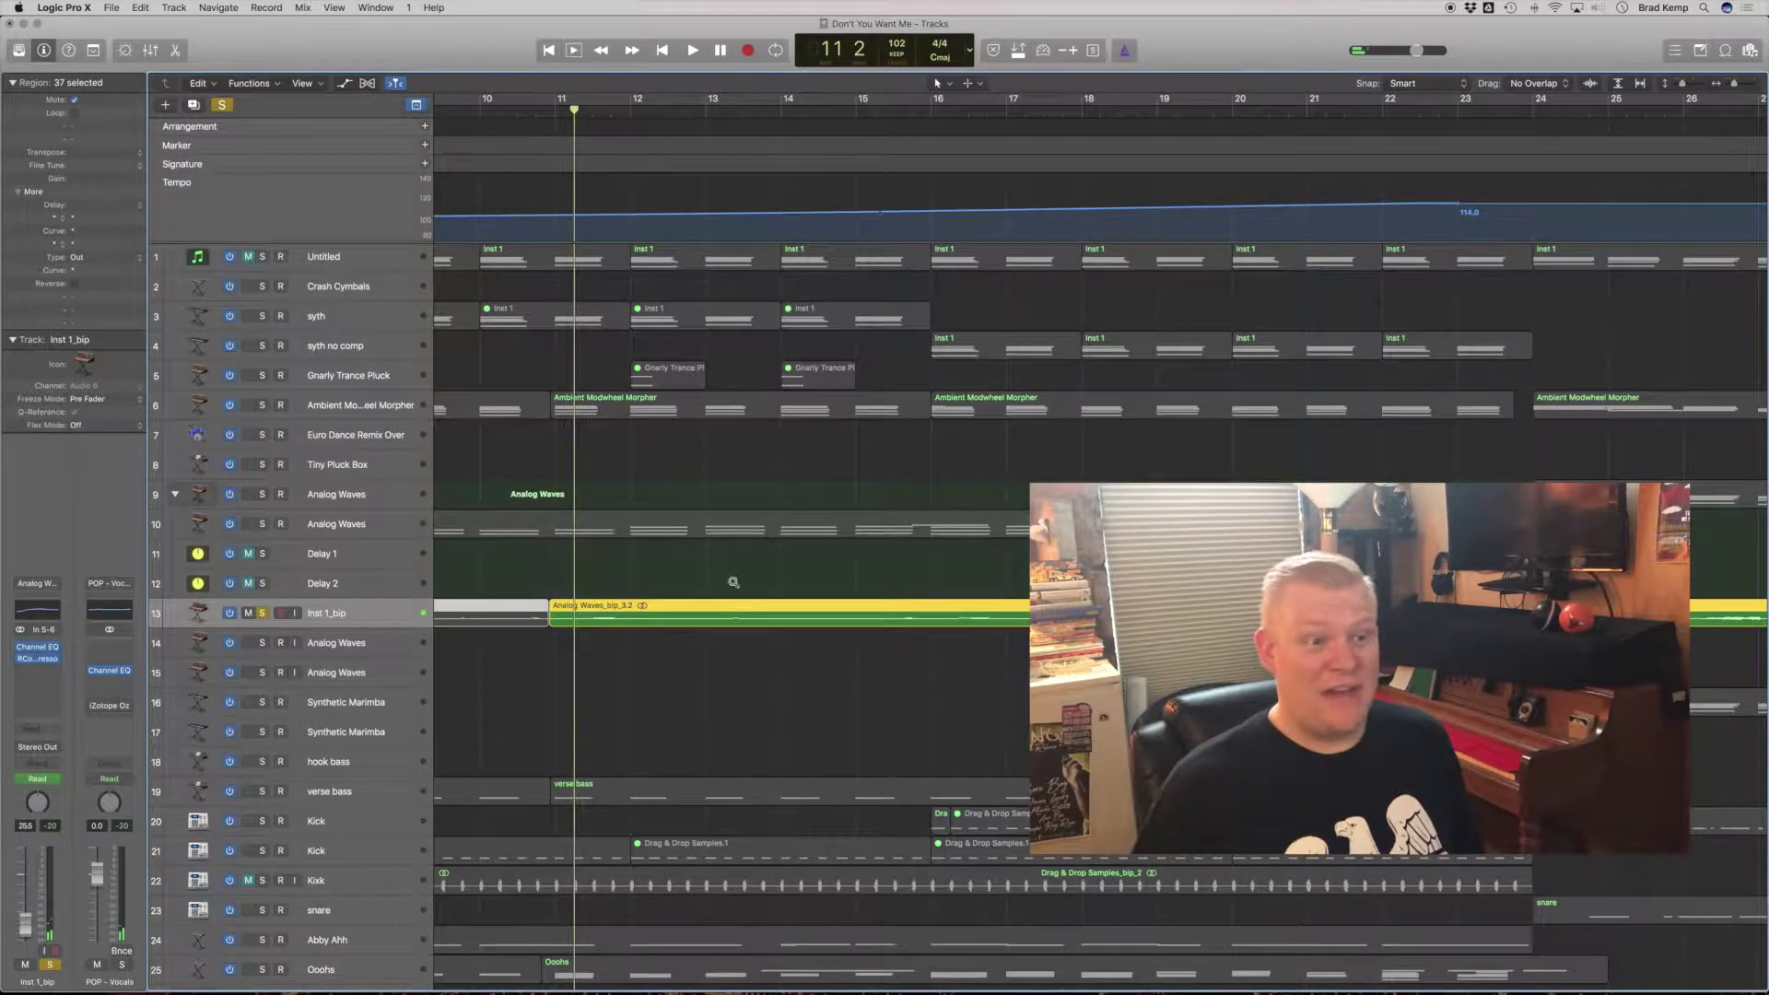
ctrl+alt+click(734, 582)
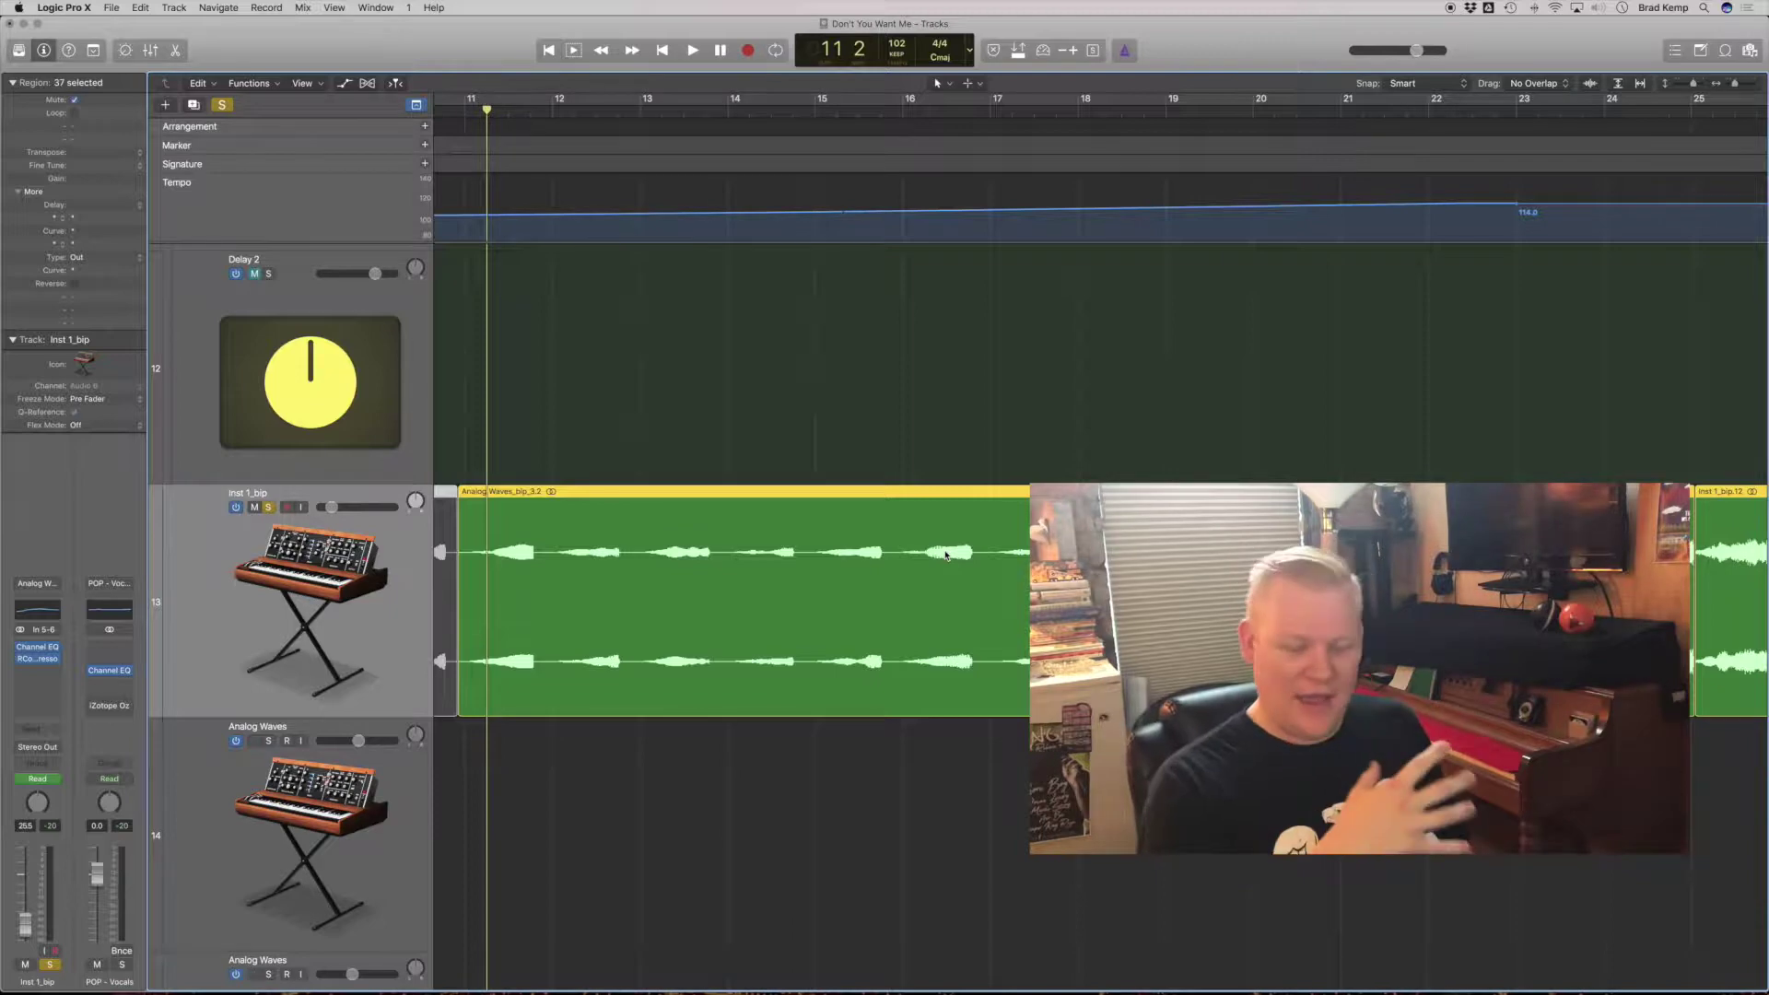
key(space)
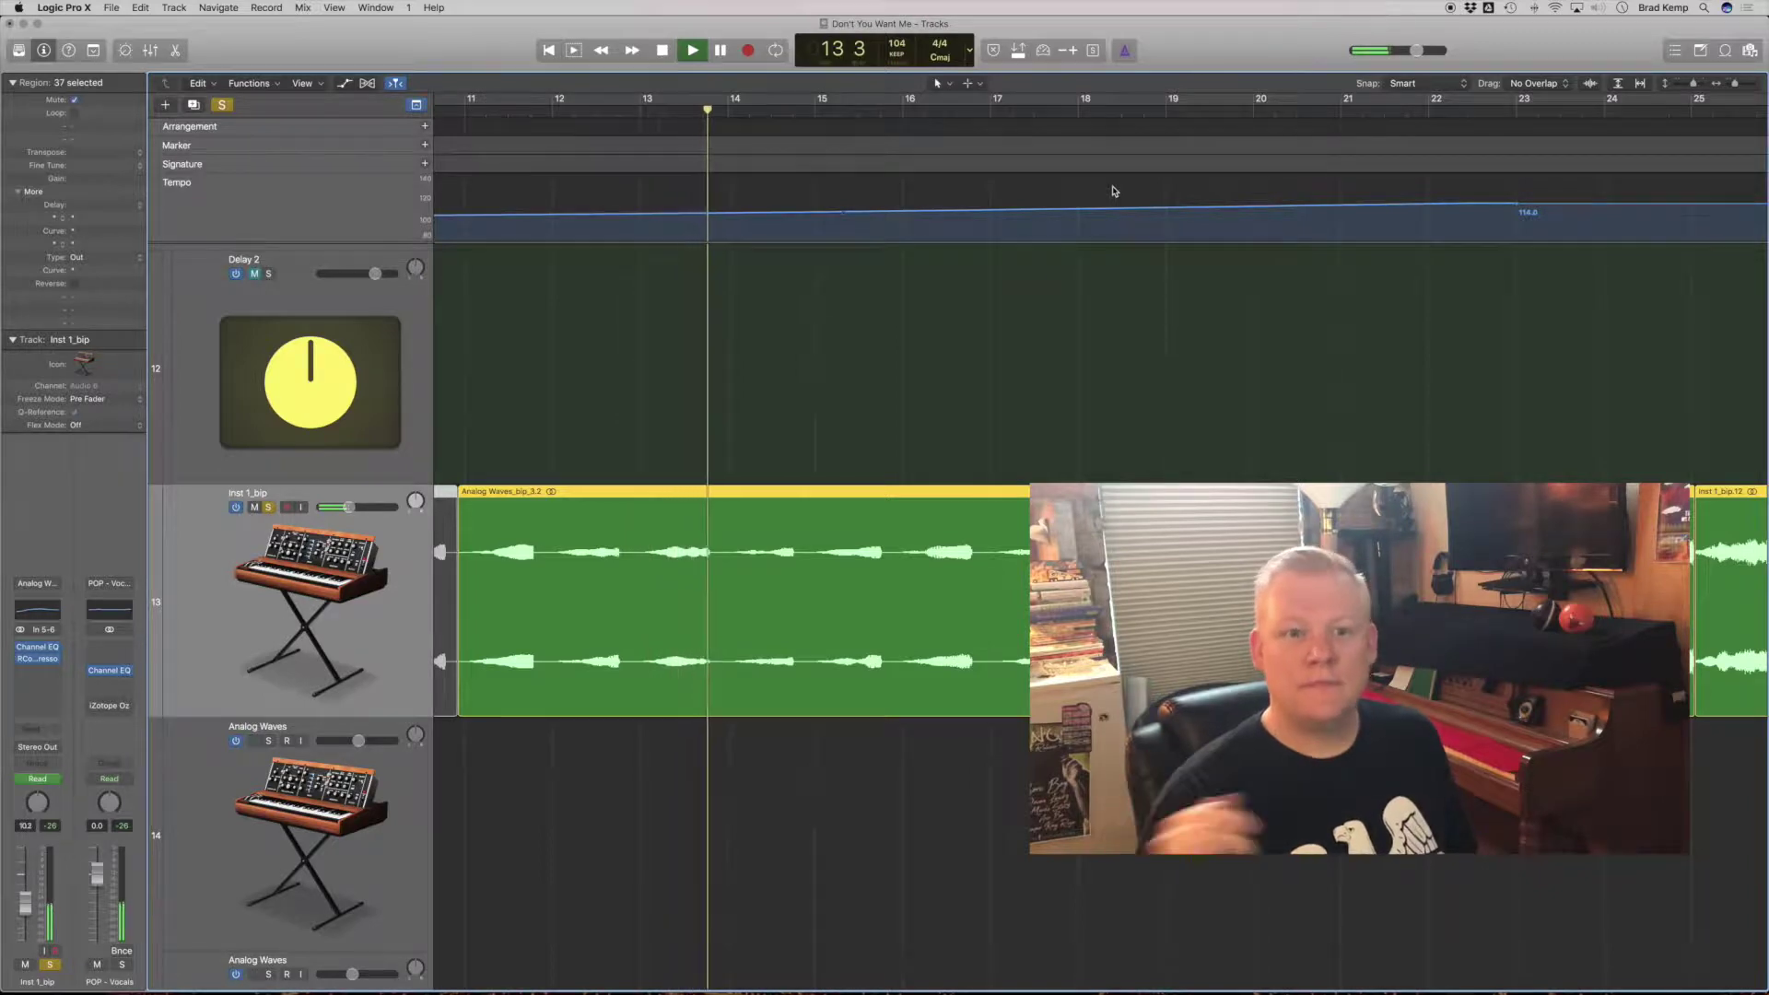
key(space)
key(z)
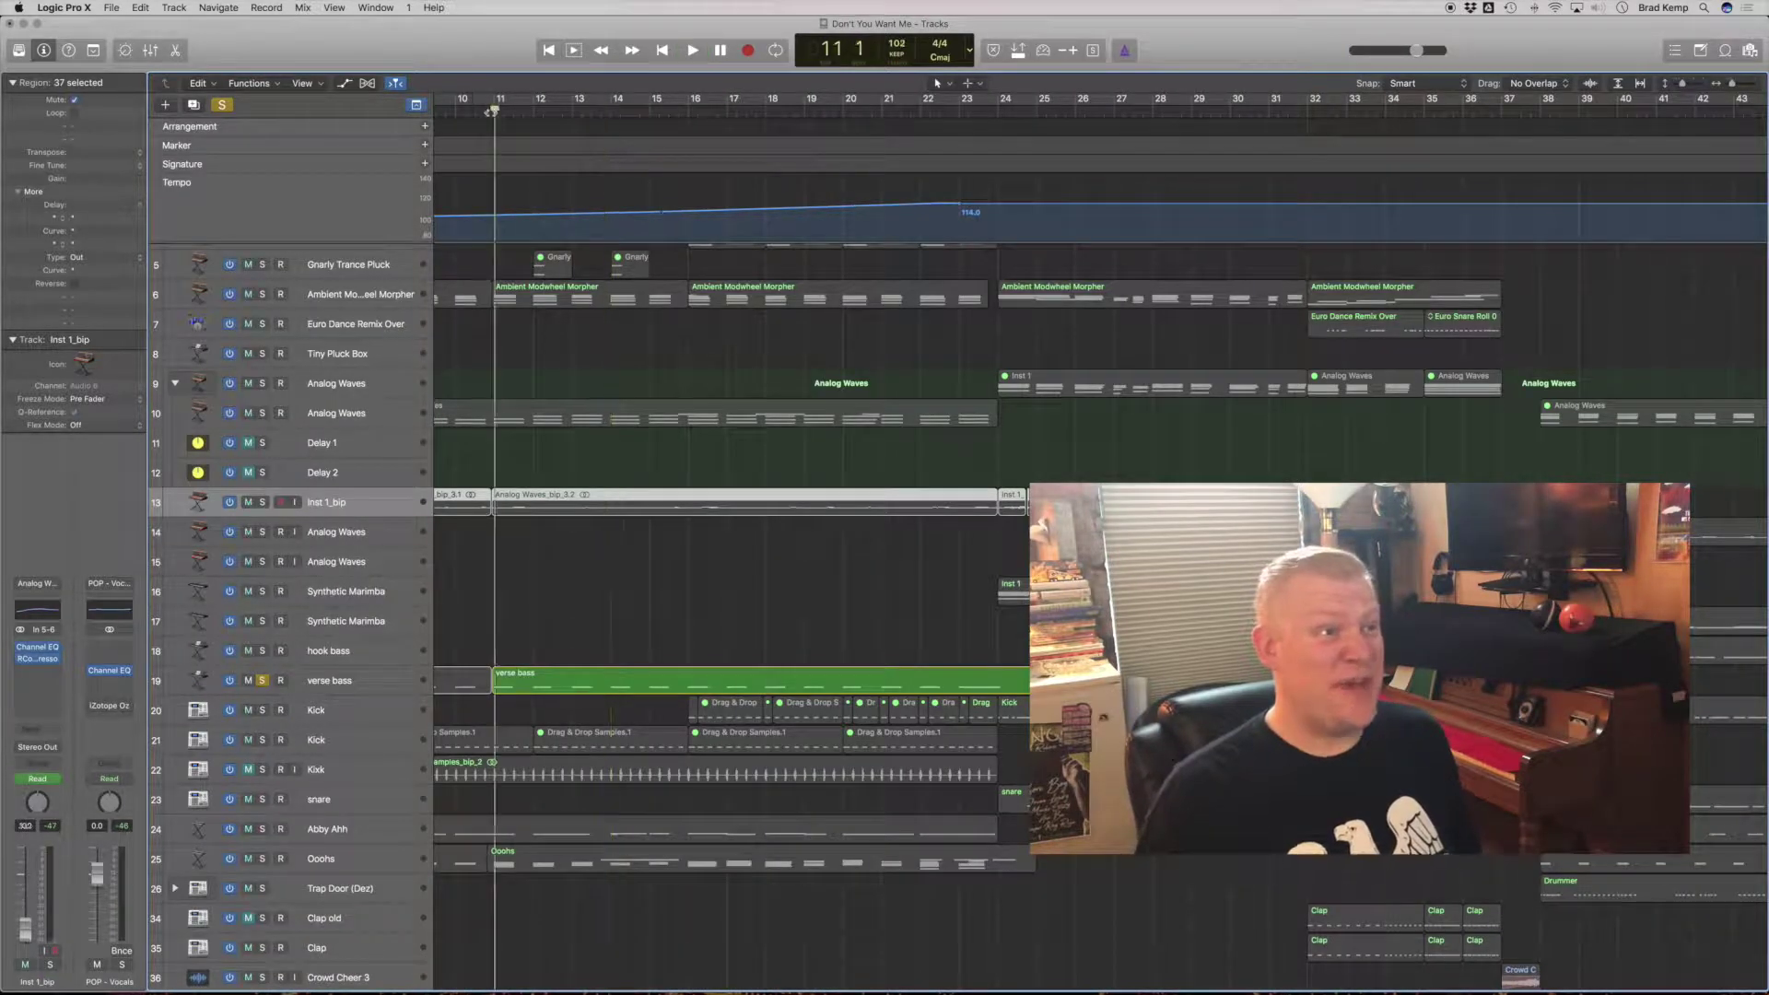
Step: Play the soloed verse bass from bar 11 and examine its volume automation up close, stopping playback and restoring the view
key(space)
key(a)
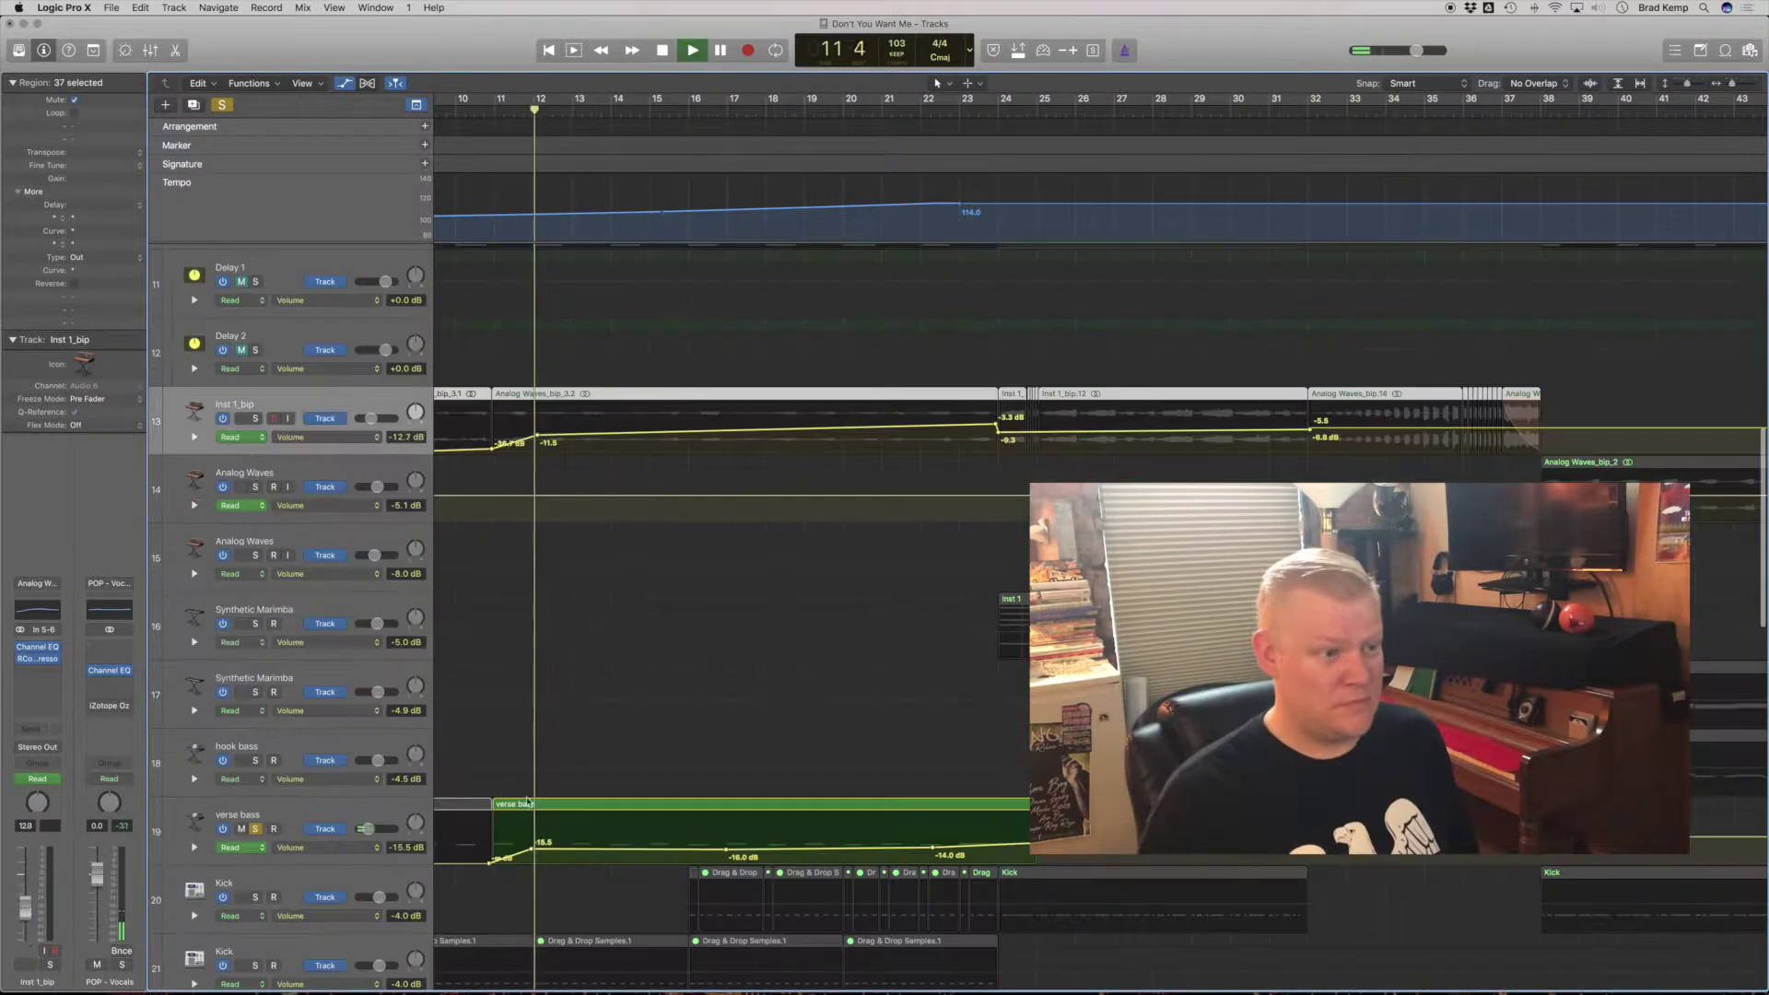
ctrl+alt+click(1144, 907)
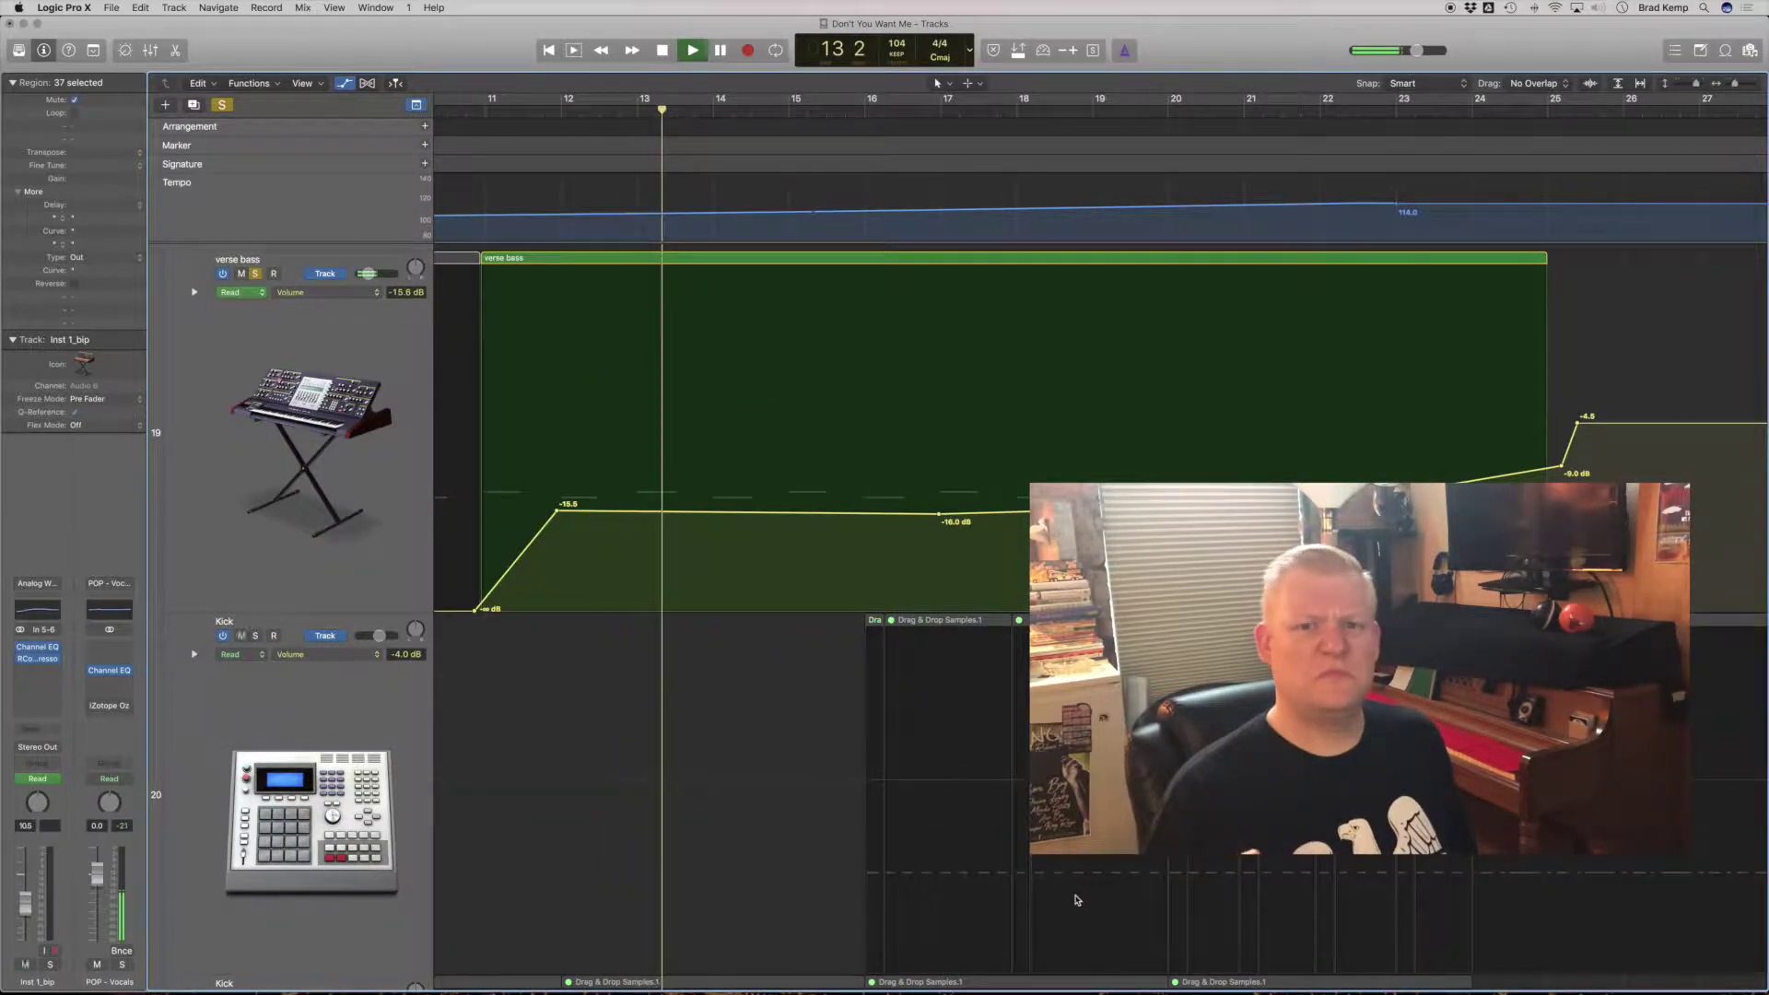
scroll(912, 710, down, 4)
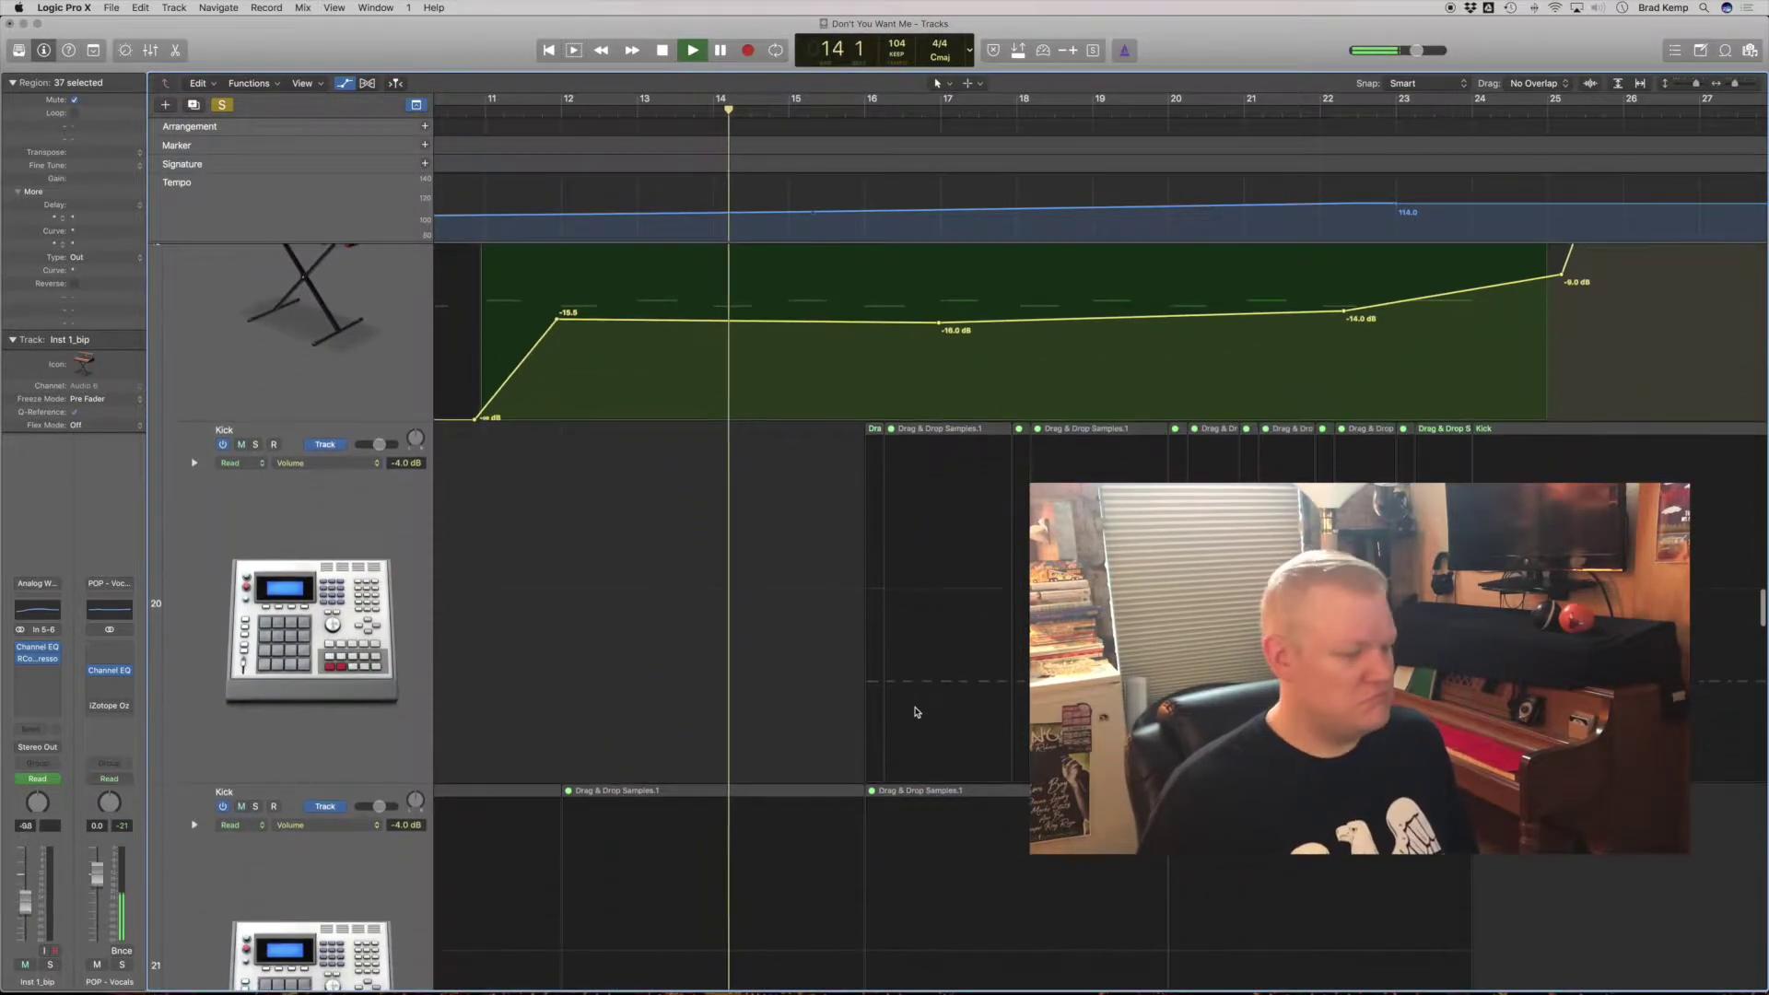
key(space)
scroll(829, 502, up, 4)
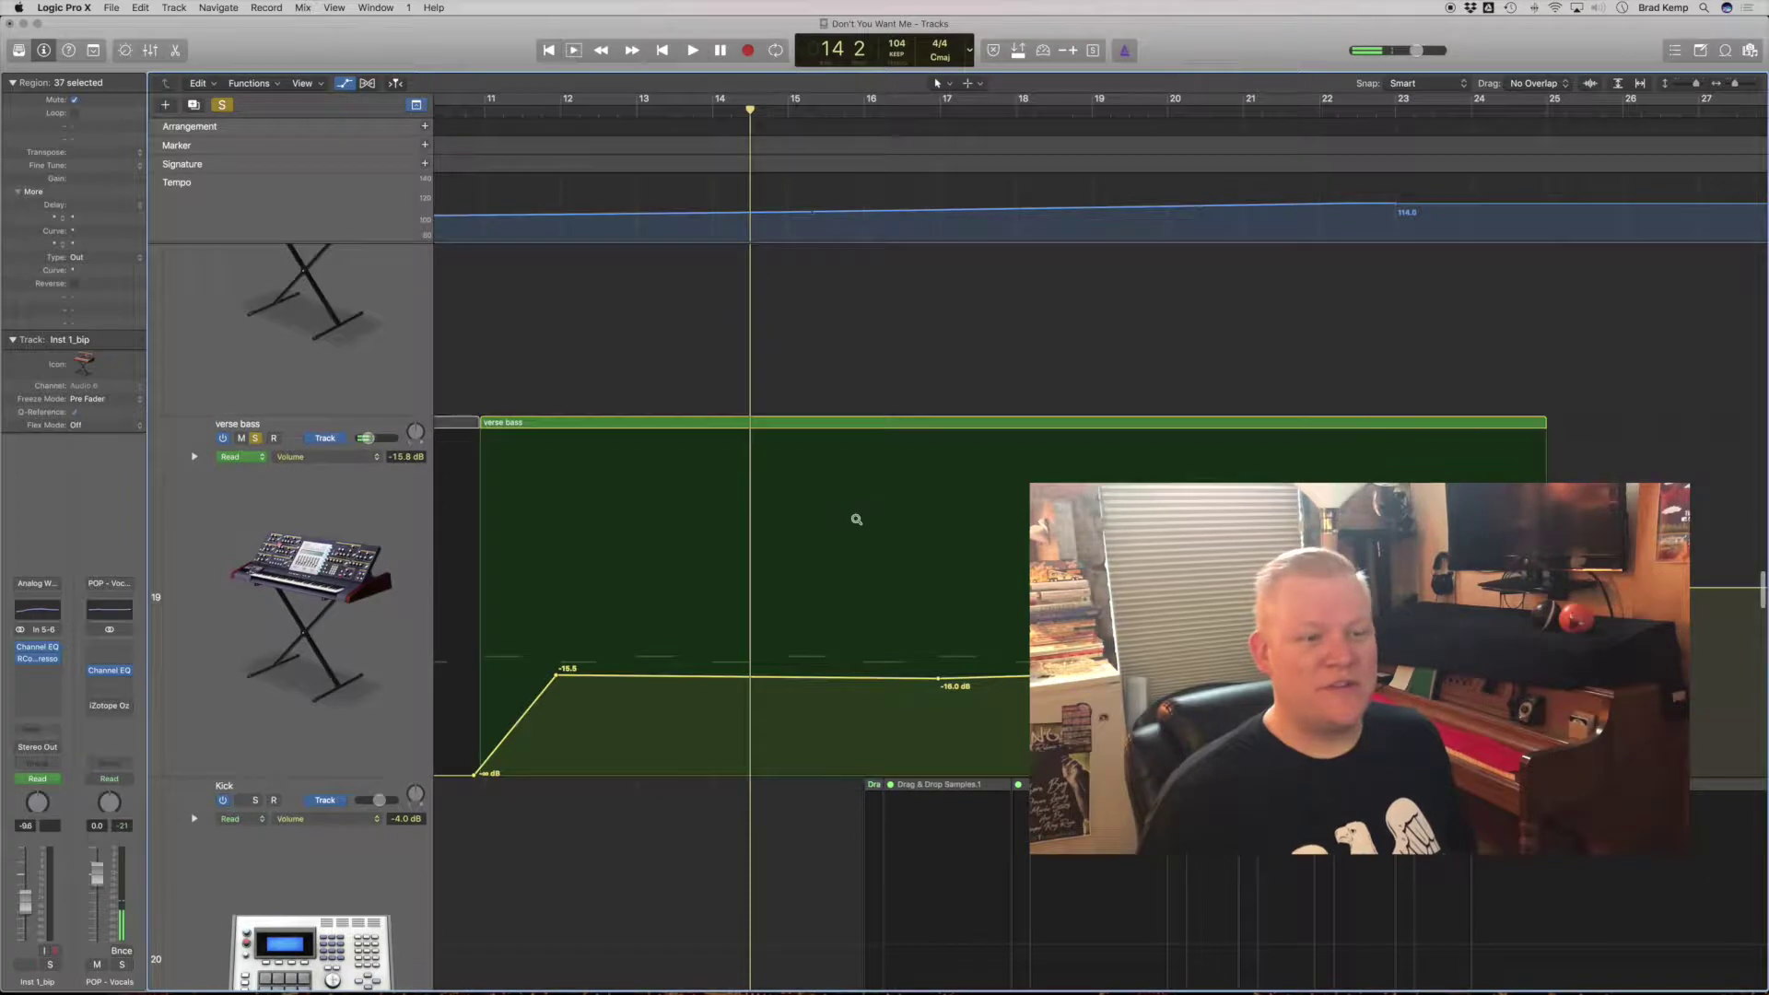
ctrl+alt+click(858, 516)
Step: Solo the first Kick track below the verse bass and play it back
scroll(866, 800, down, 5)
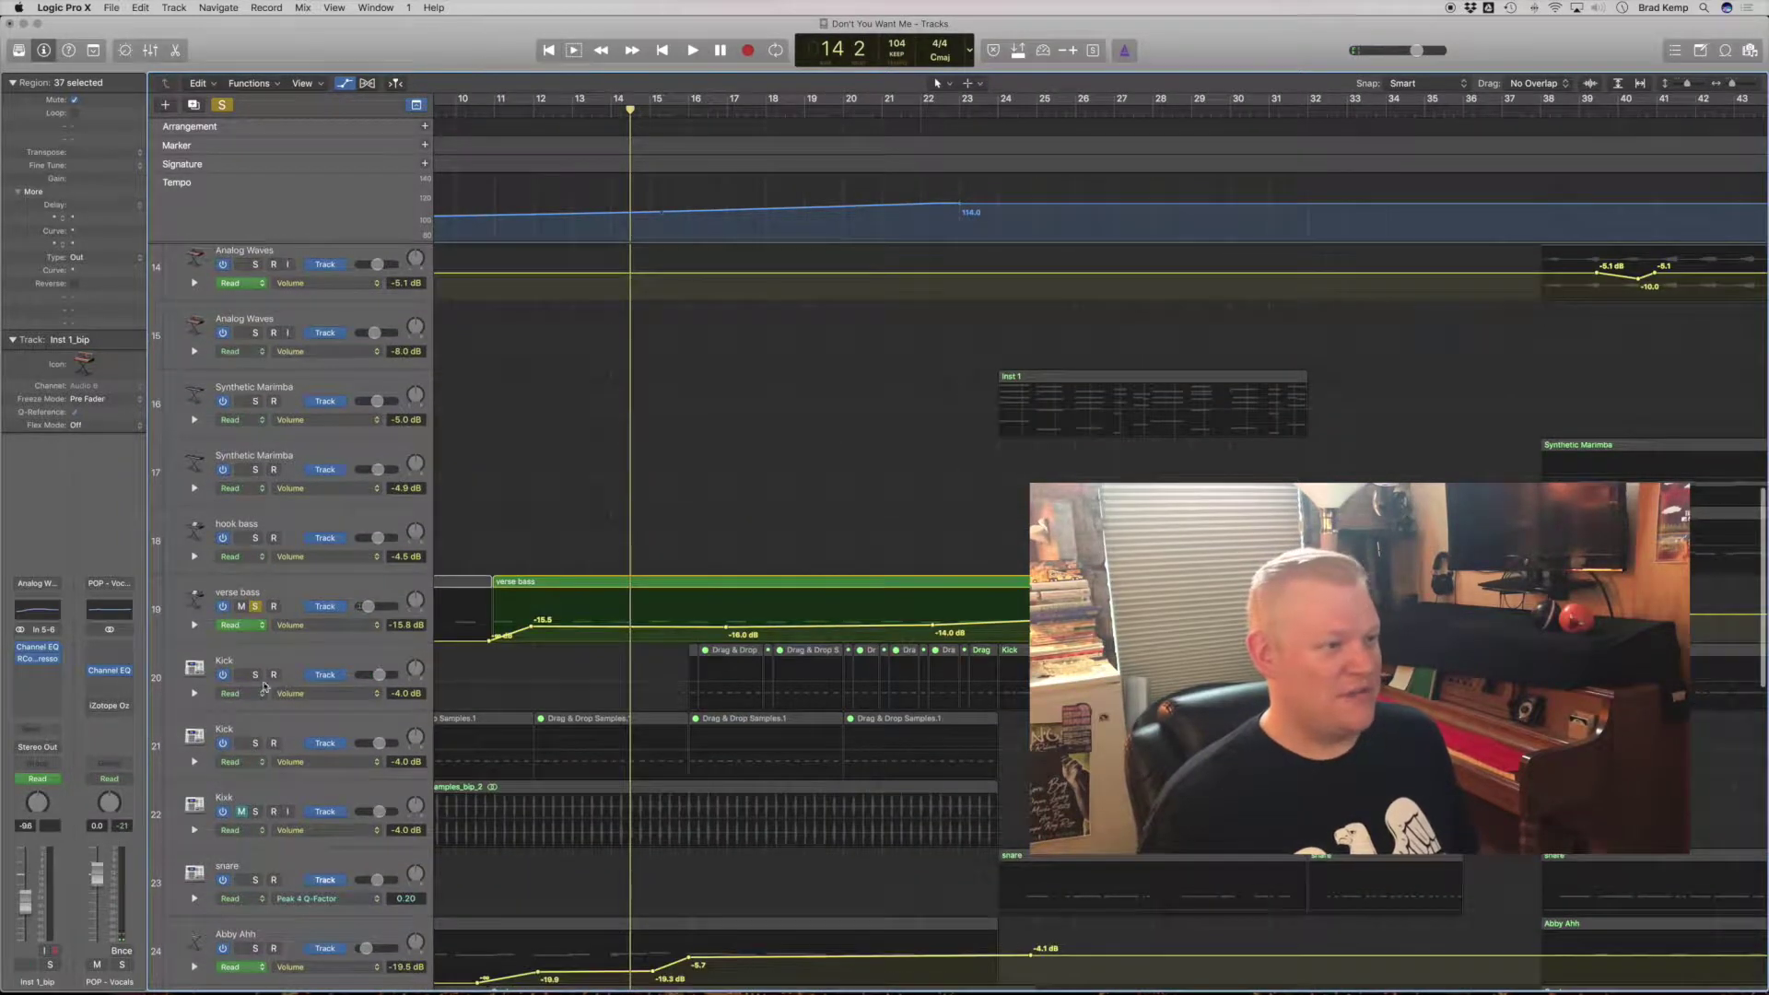
click(255, 674)
key(space)
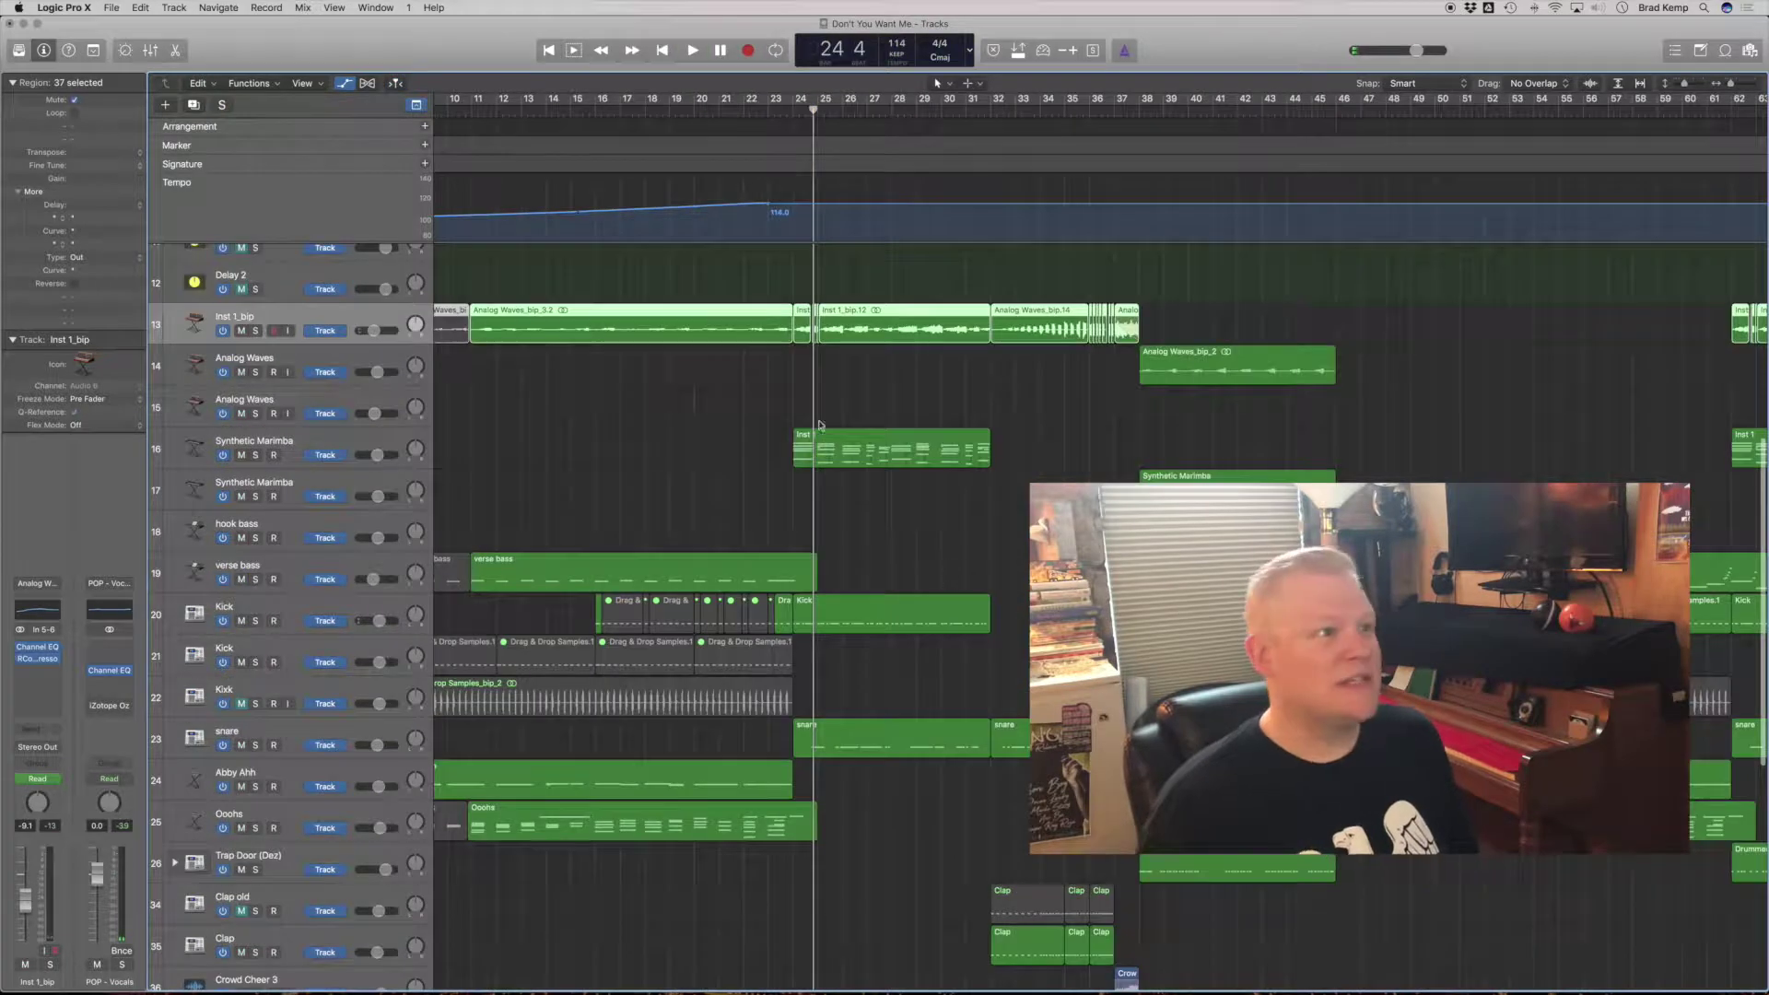
Step: Move the playhead back to bar 10 and bring the lead and doubles vocal tracks into view
click(461, 108)
scroll(885, 561, down, 8)
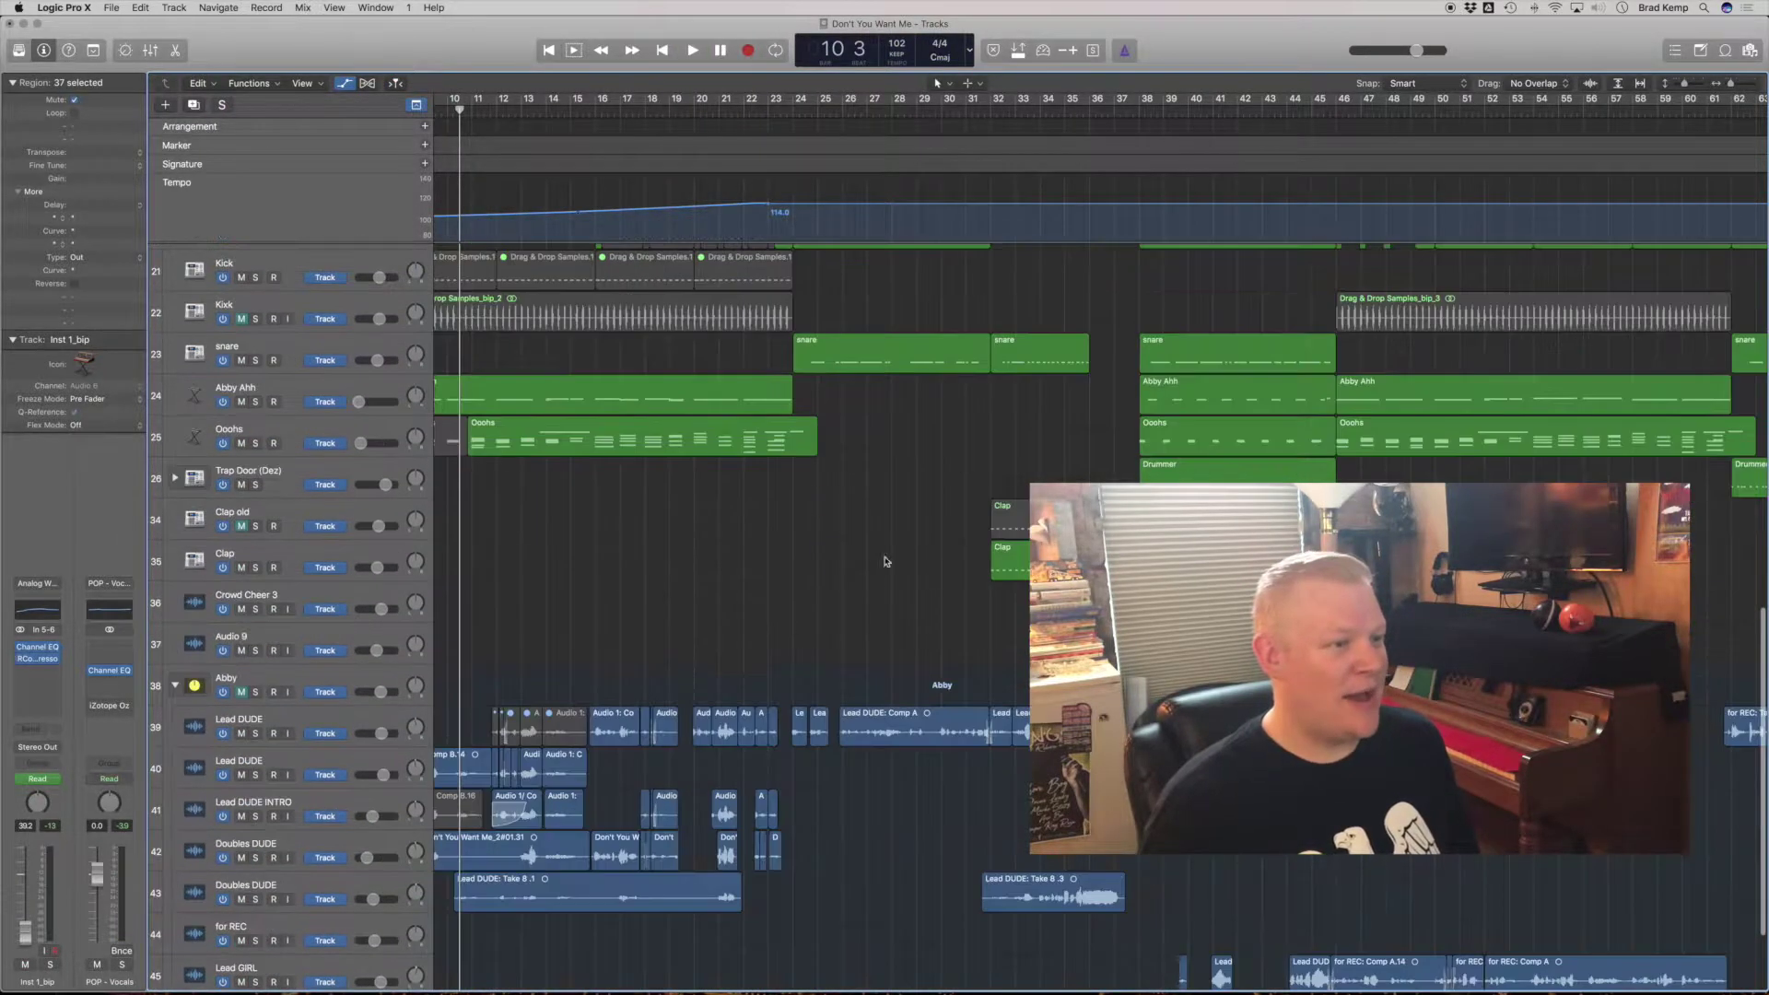
Step: Play the full mix from bar 10, reviewing the vocal tracks and the instrument tracks above them, and stop around bar 18
scroll(869, 732, left, 10)
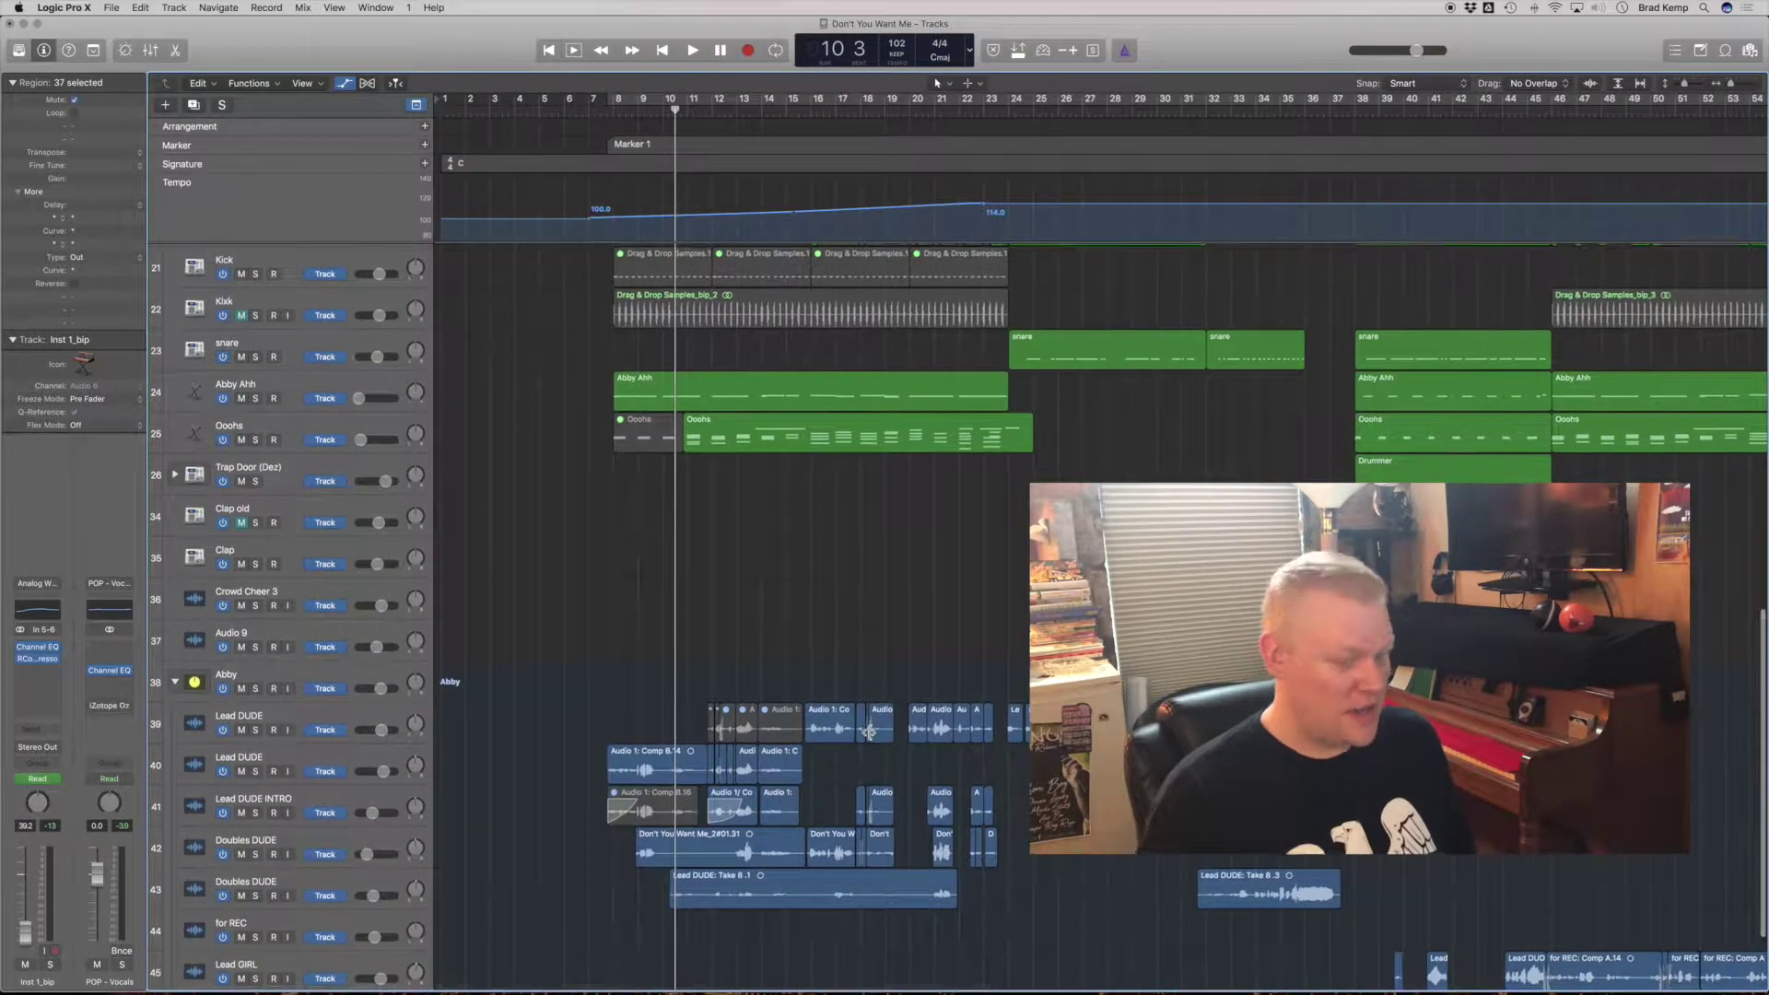
key(space)
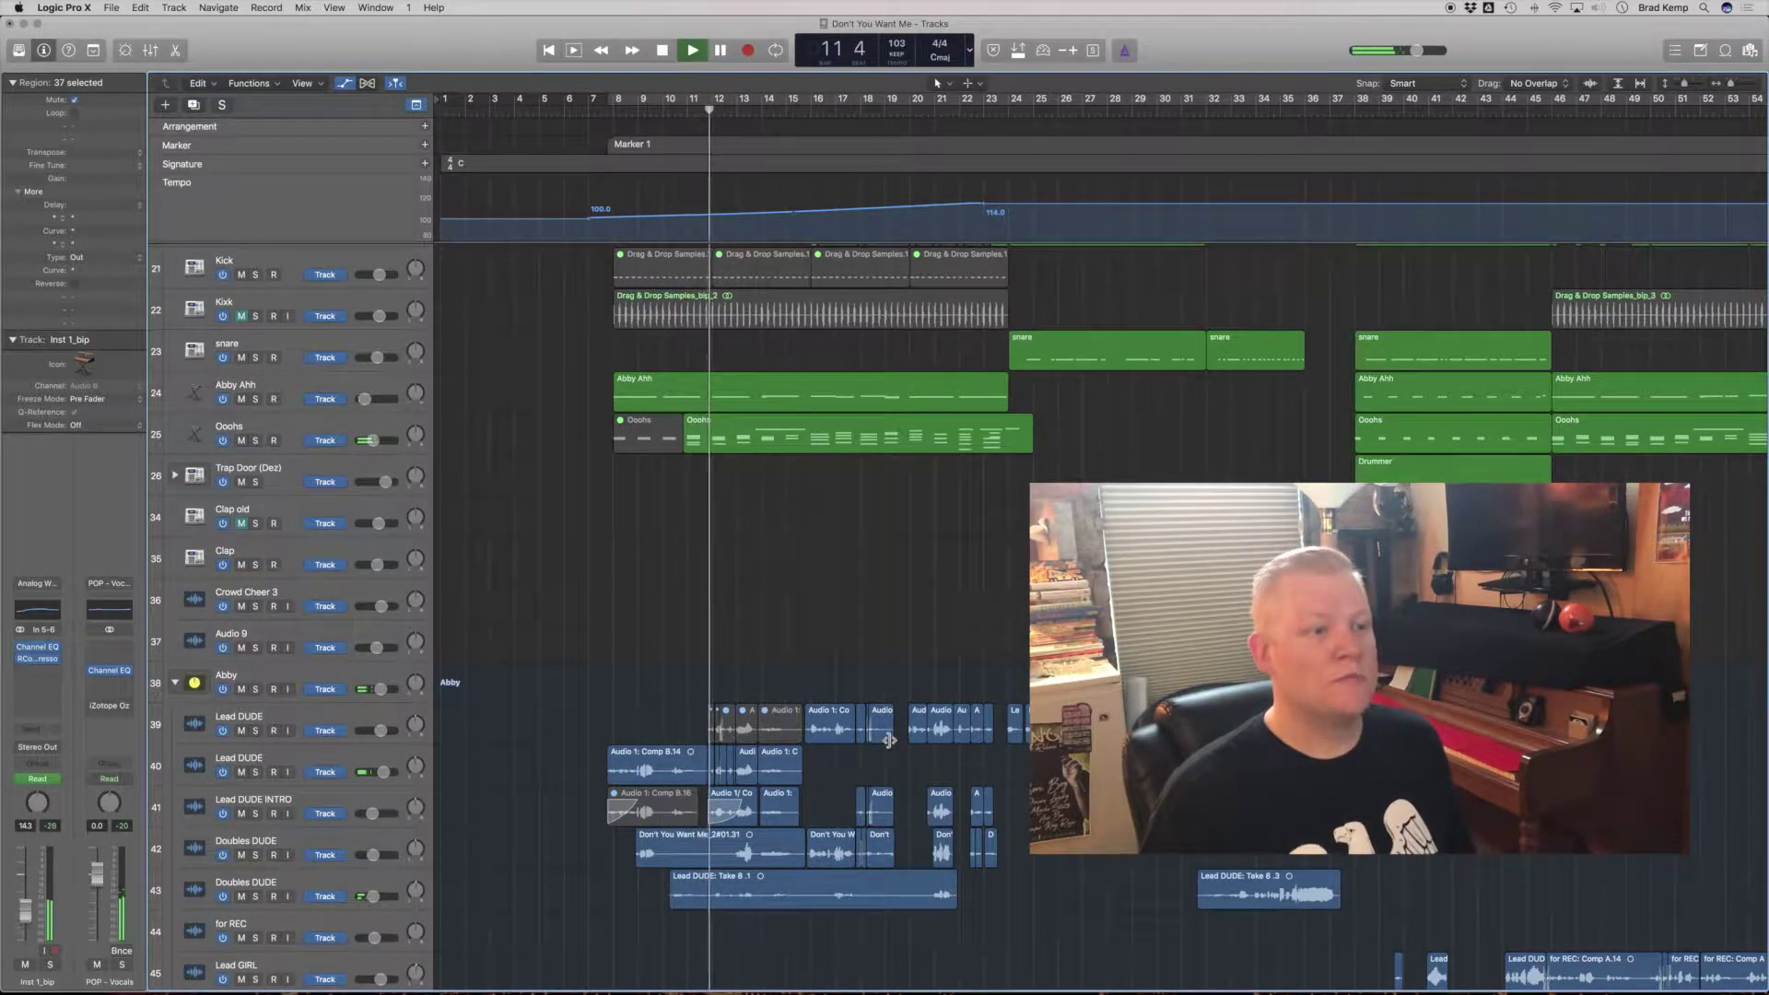
scroll(884, 742, up, 6)
scroll(885, 728, up, 3)
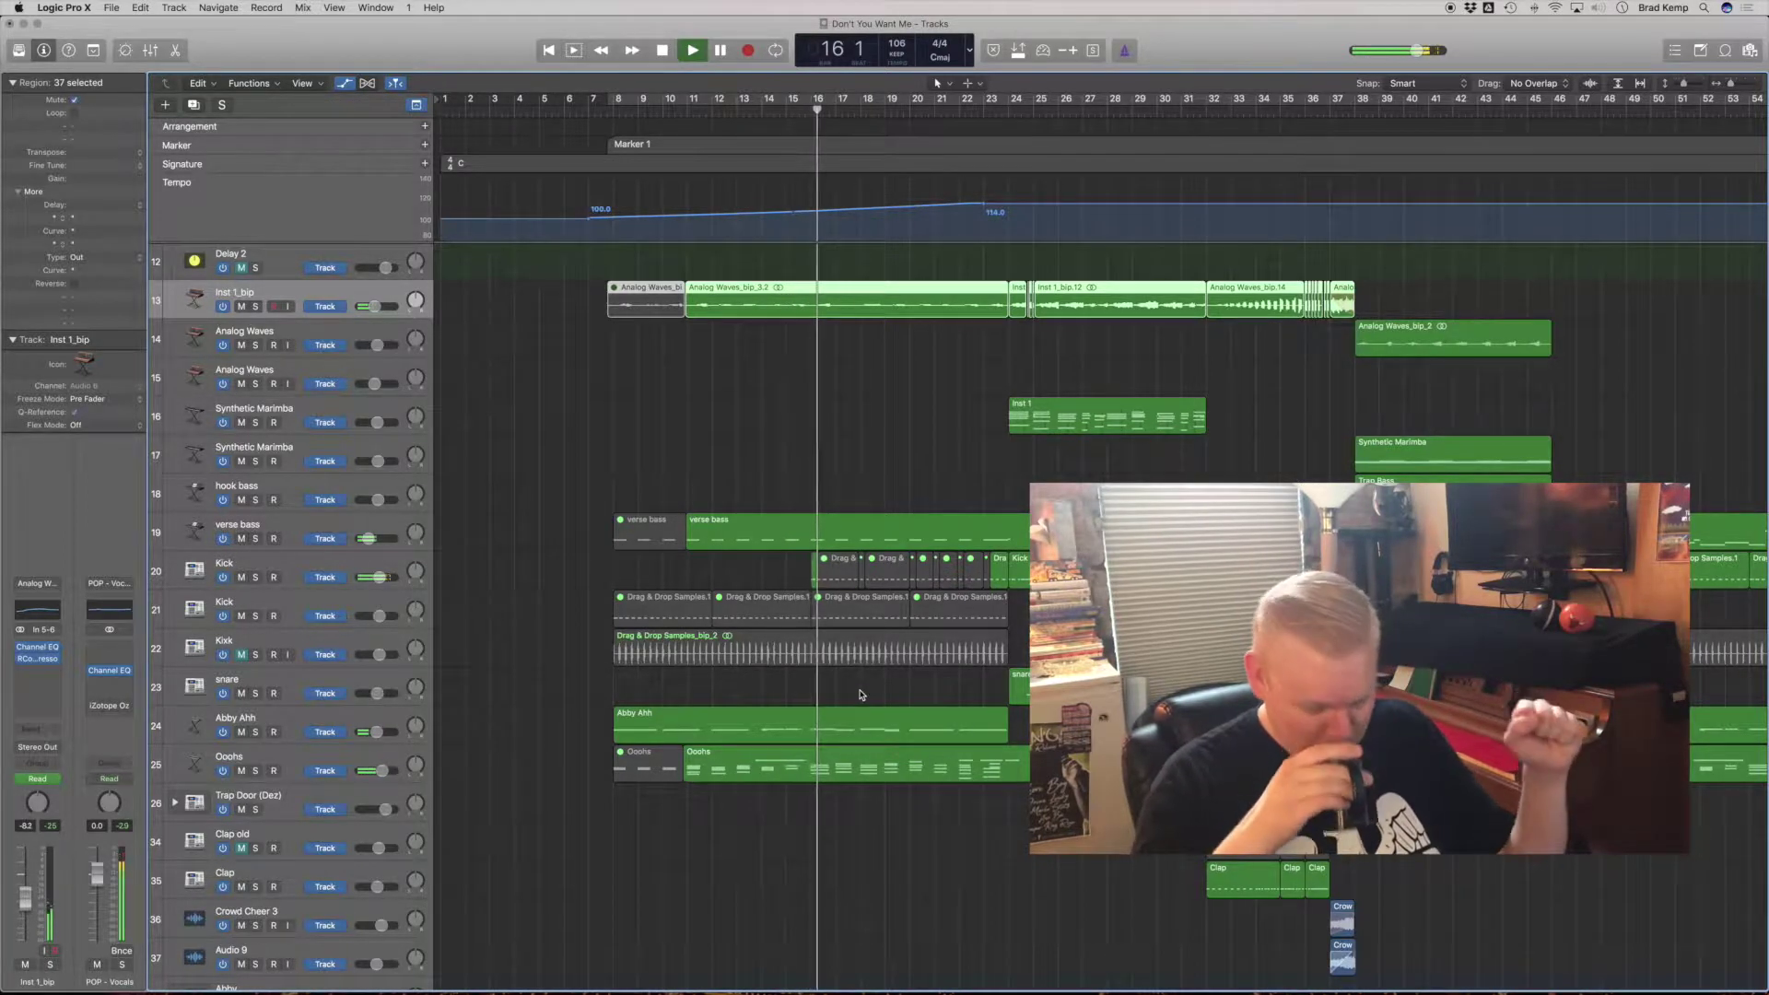
key(space)
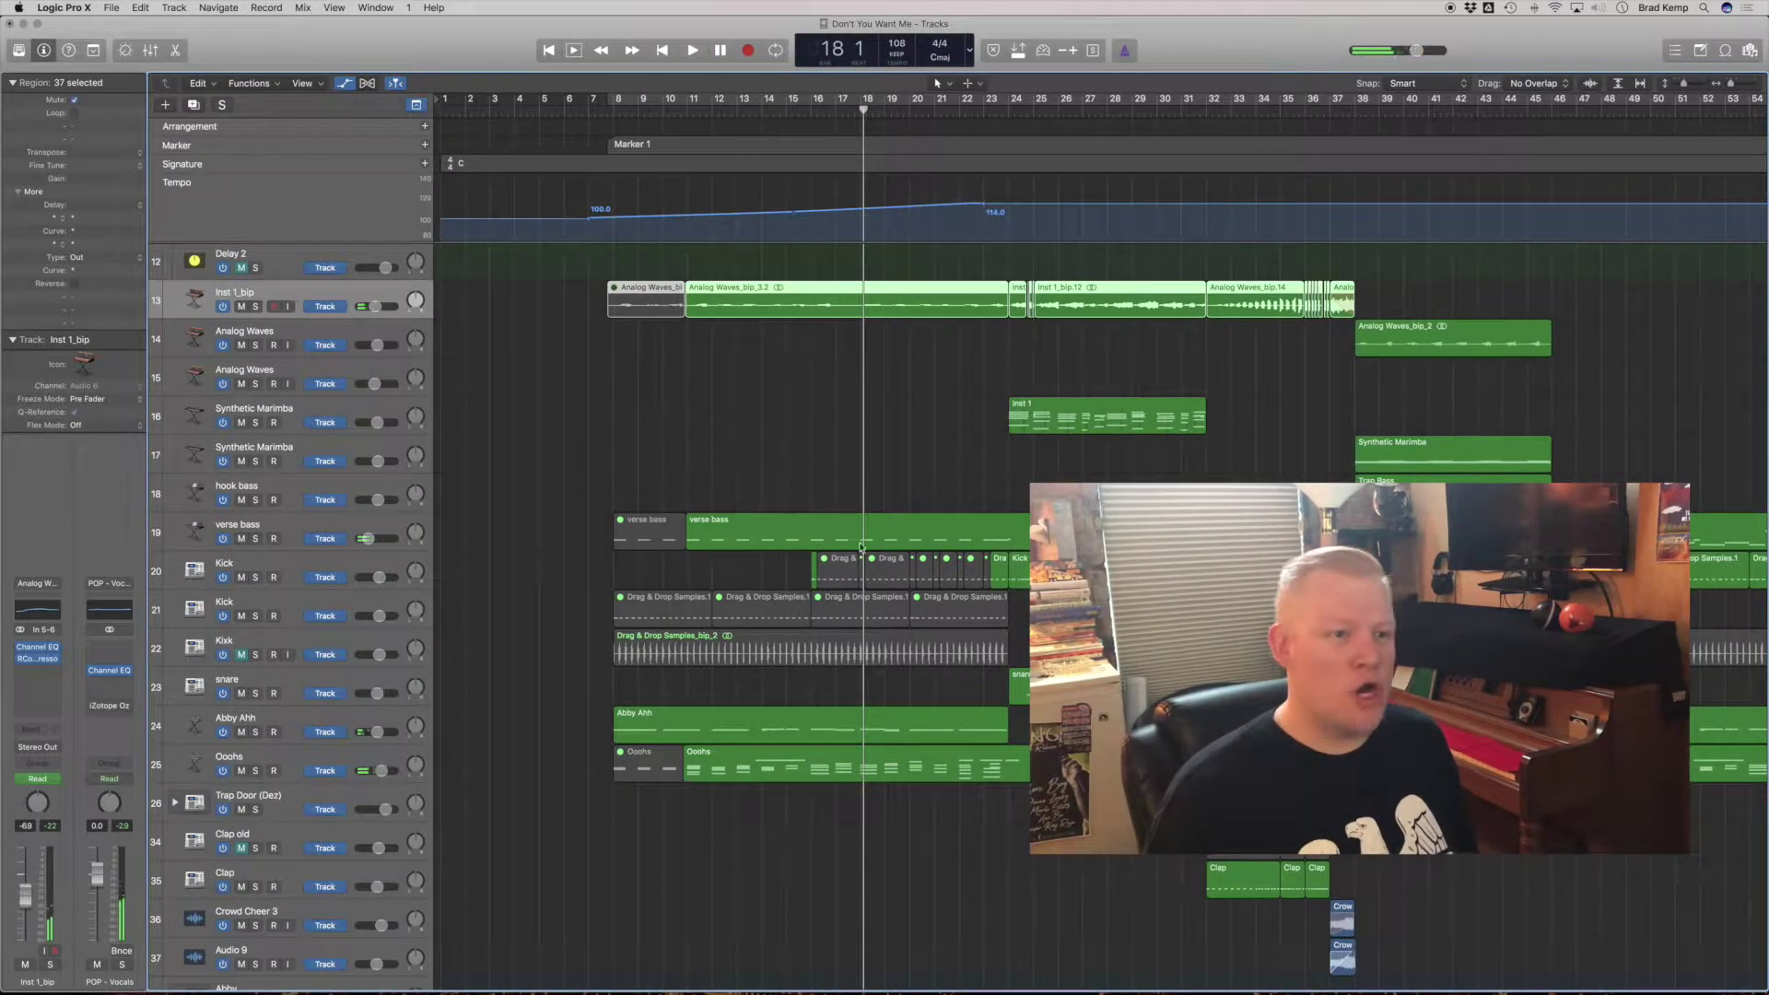
Step: Play the full mix into the section at bar 24, stop at bar 26, and solo the Inst 1_bip track
scroll(663, 572, right, 5)
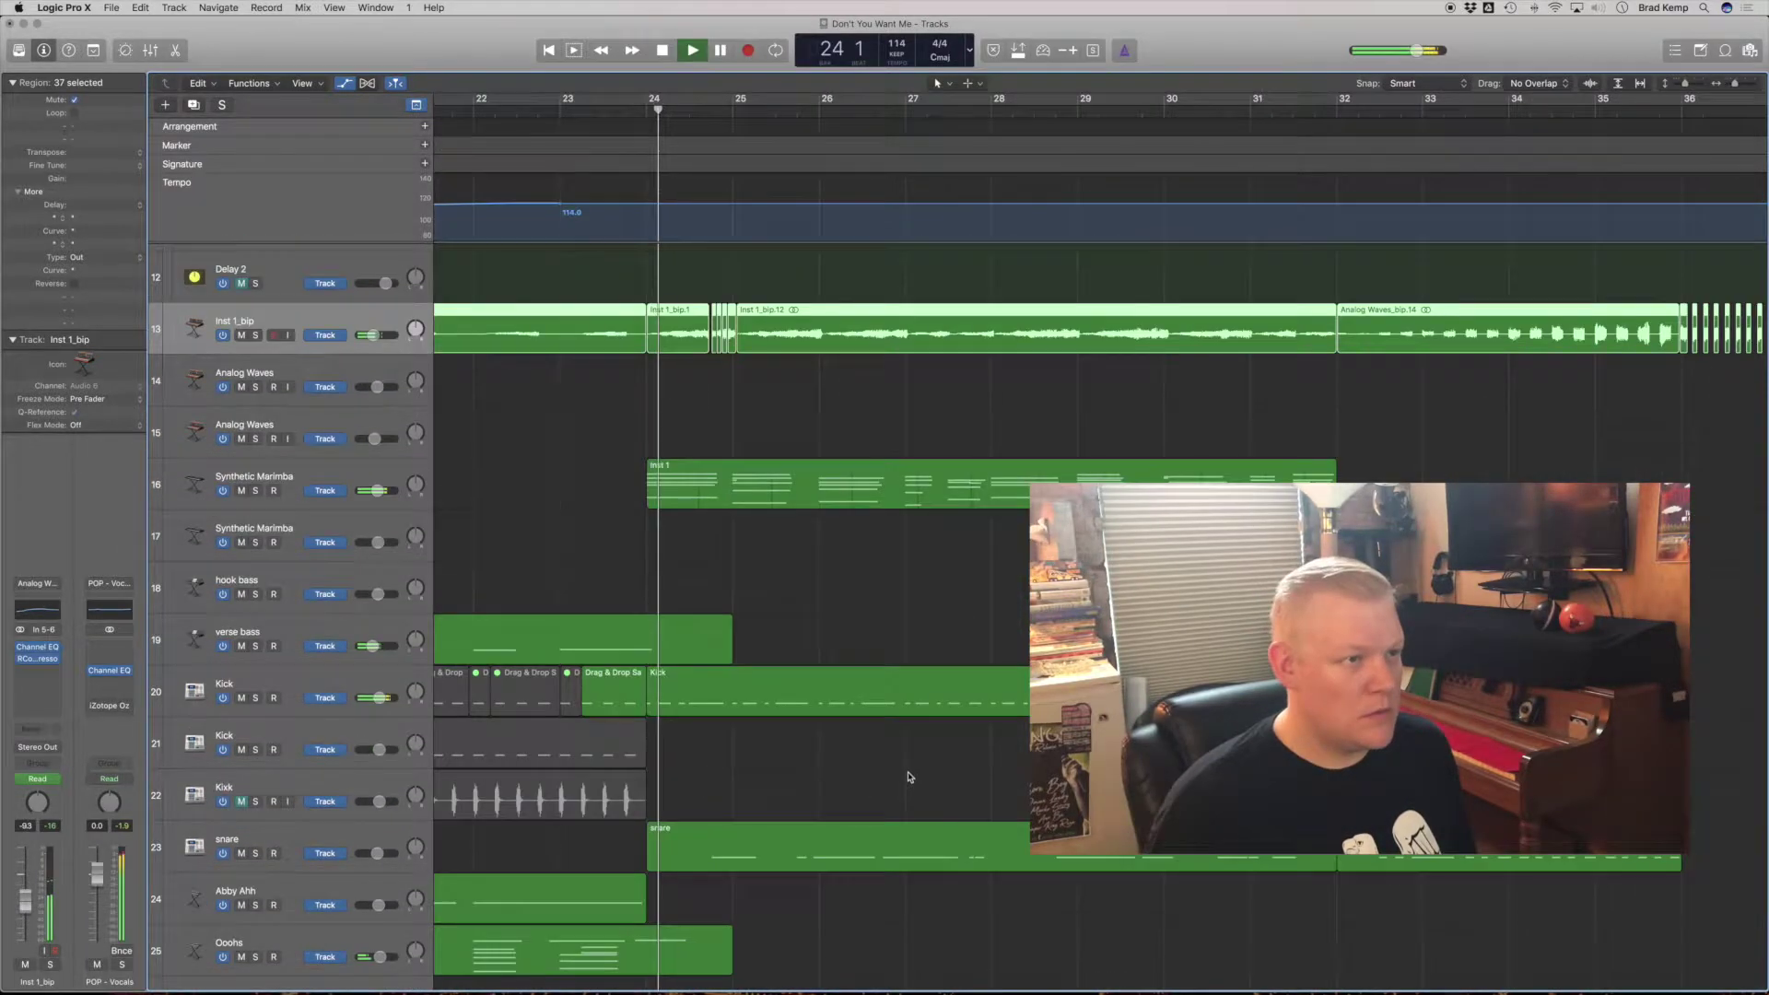
scroll(909, 663, down, 3)
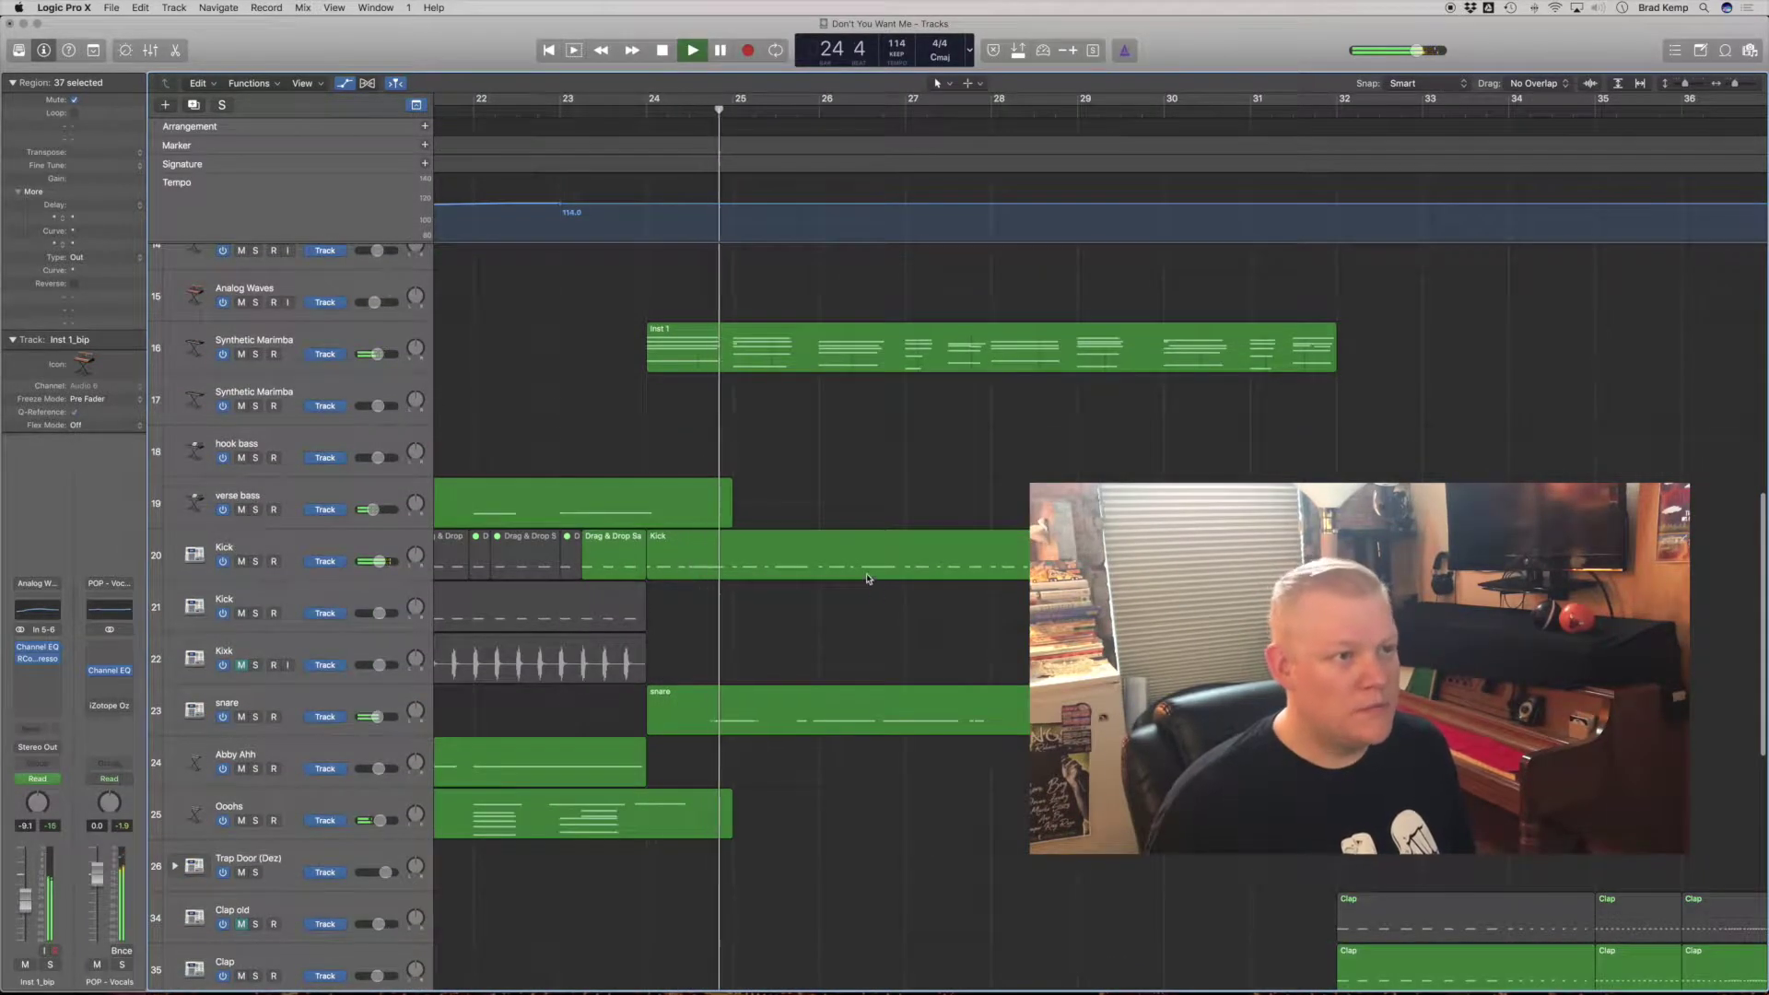
scroll(867, 578, up, 3)
click(256, 324)
scroll(274, 314, up, 6)
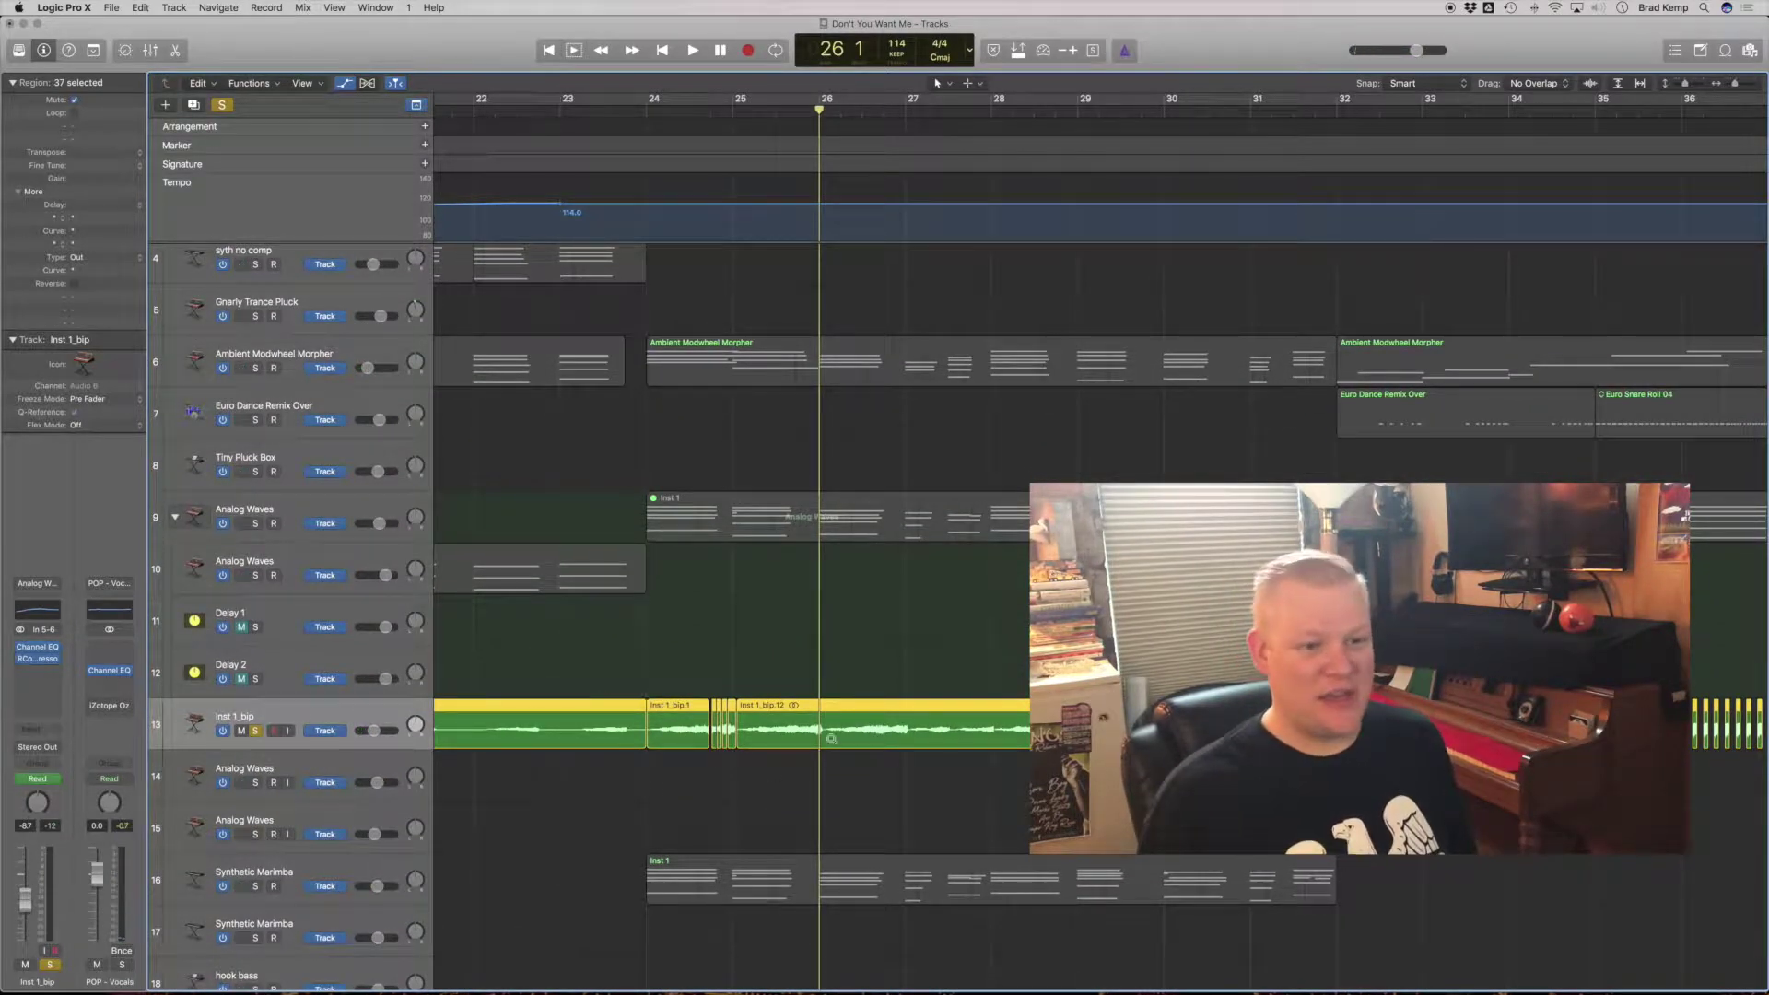
Step: Select the Analog Waves track containing the muted Inst 1 region above Inst 1_bip to inspect its channel strip
key(z)
key(z)
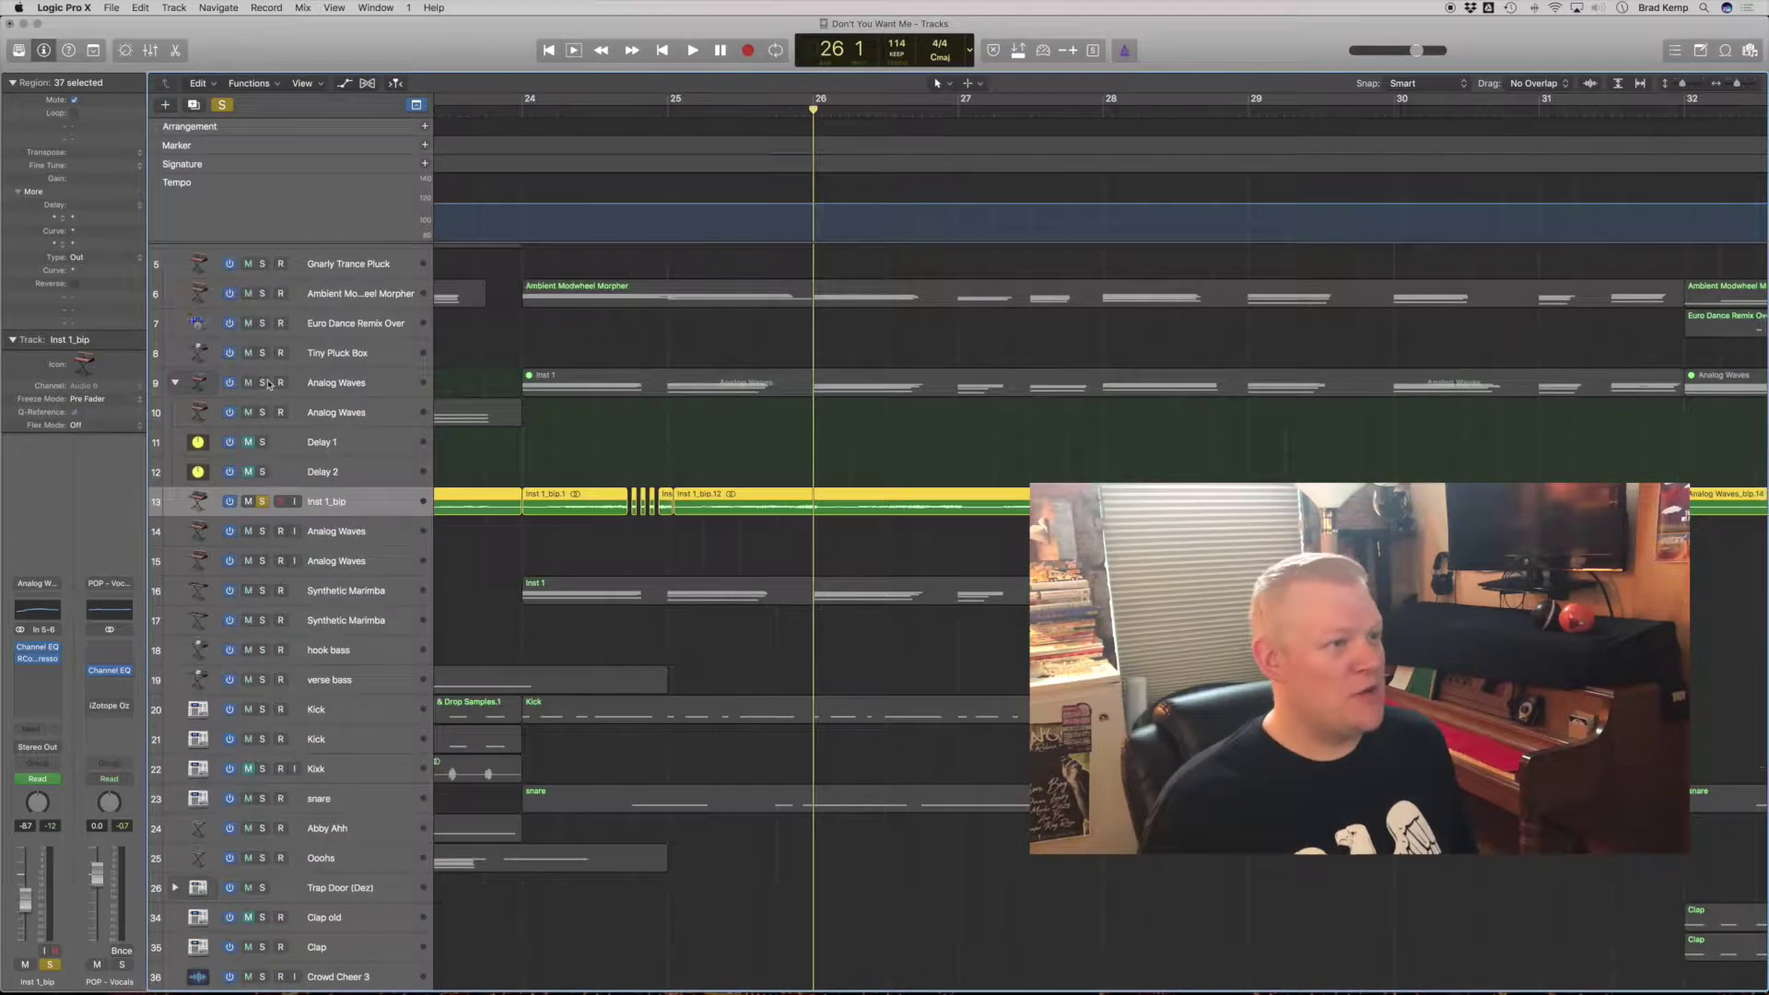
click(439, 383)
click(328, 393)
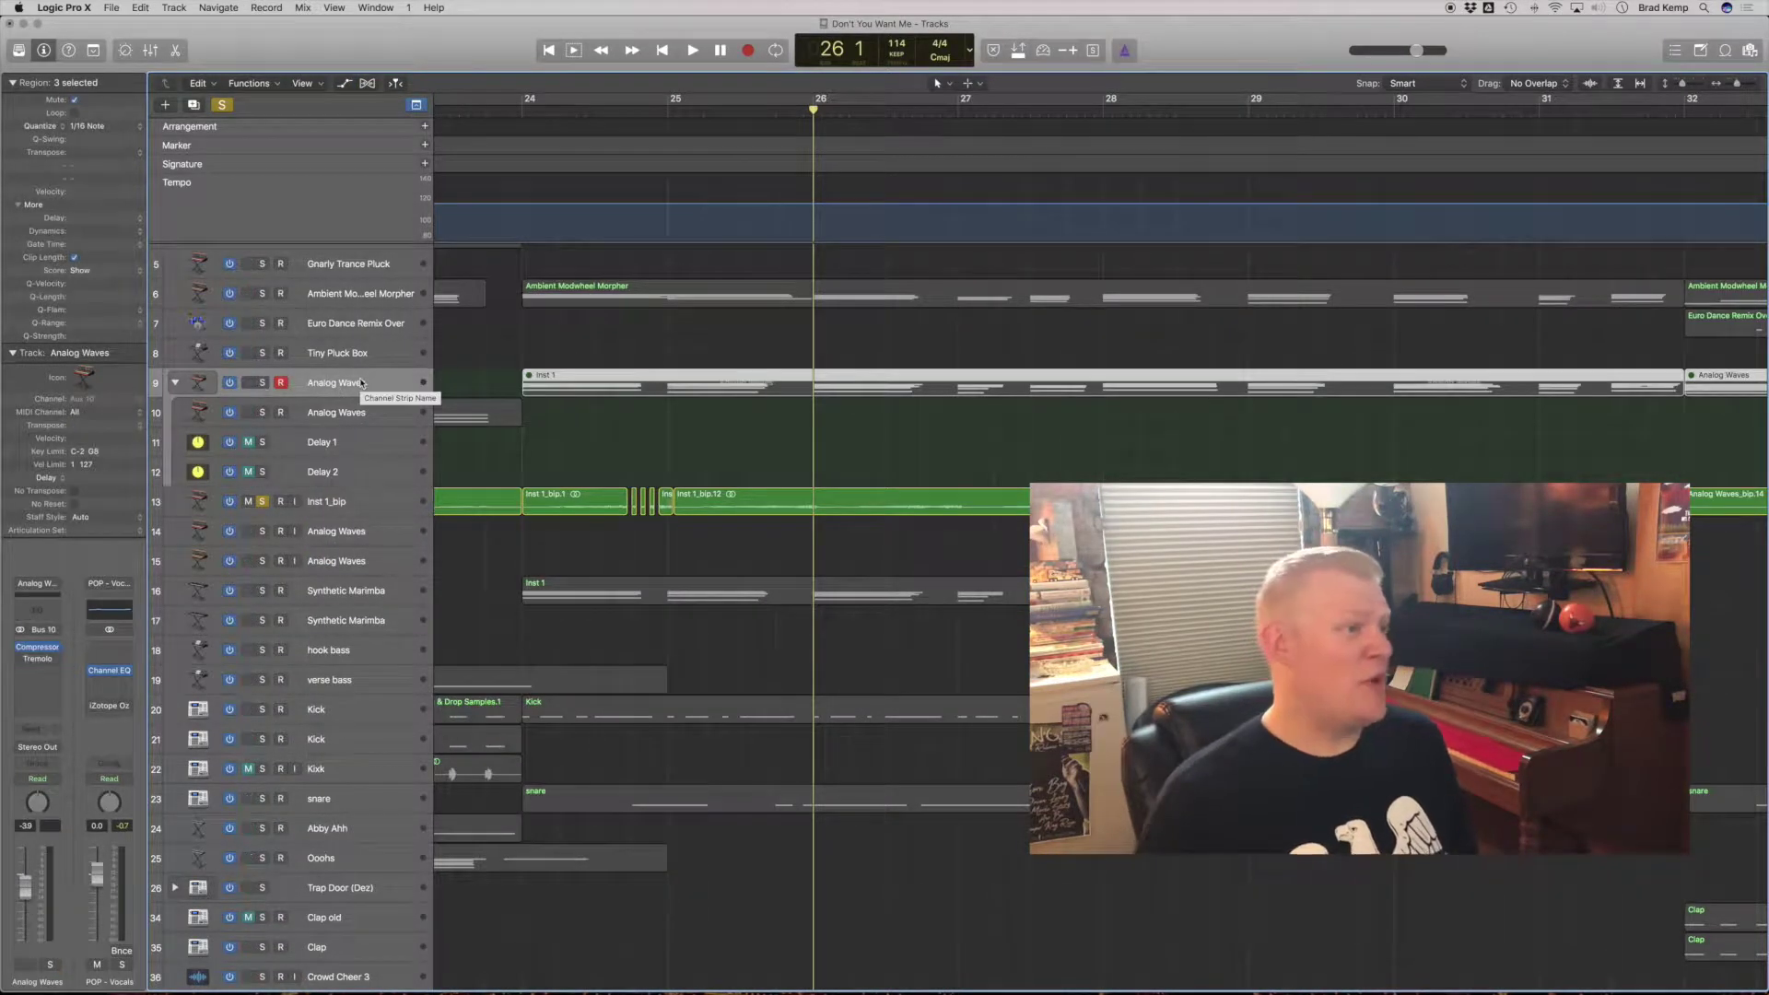
Step: Play the Inst 1_bip track in solo from bar 24, stop playback, and turn its solo off
click(263, 502)
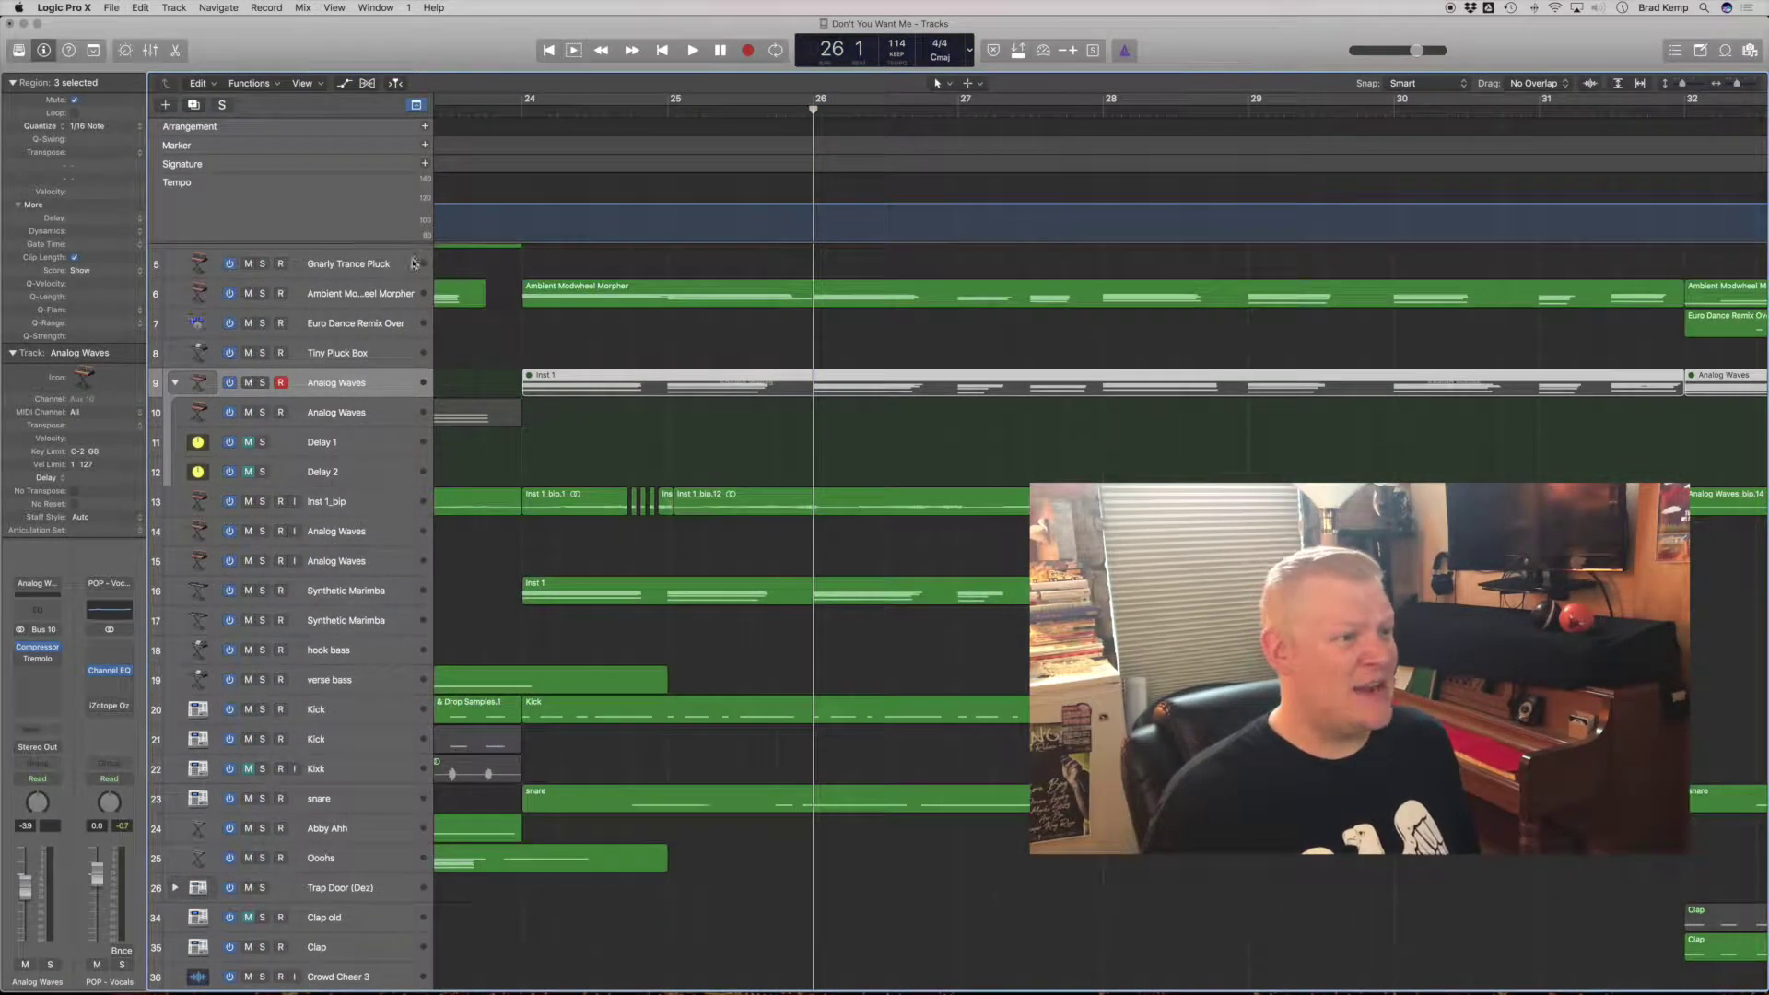
click(264, 502)
click(518, 108)
key(space)
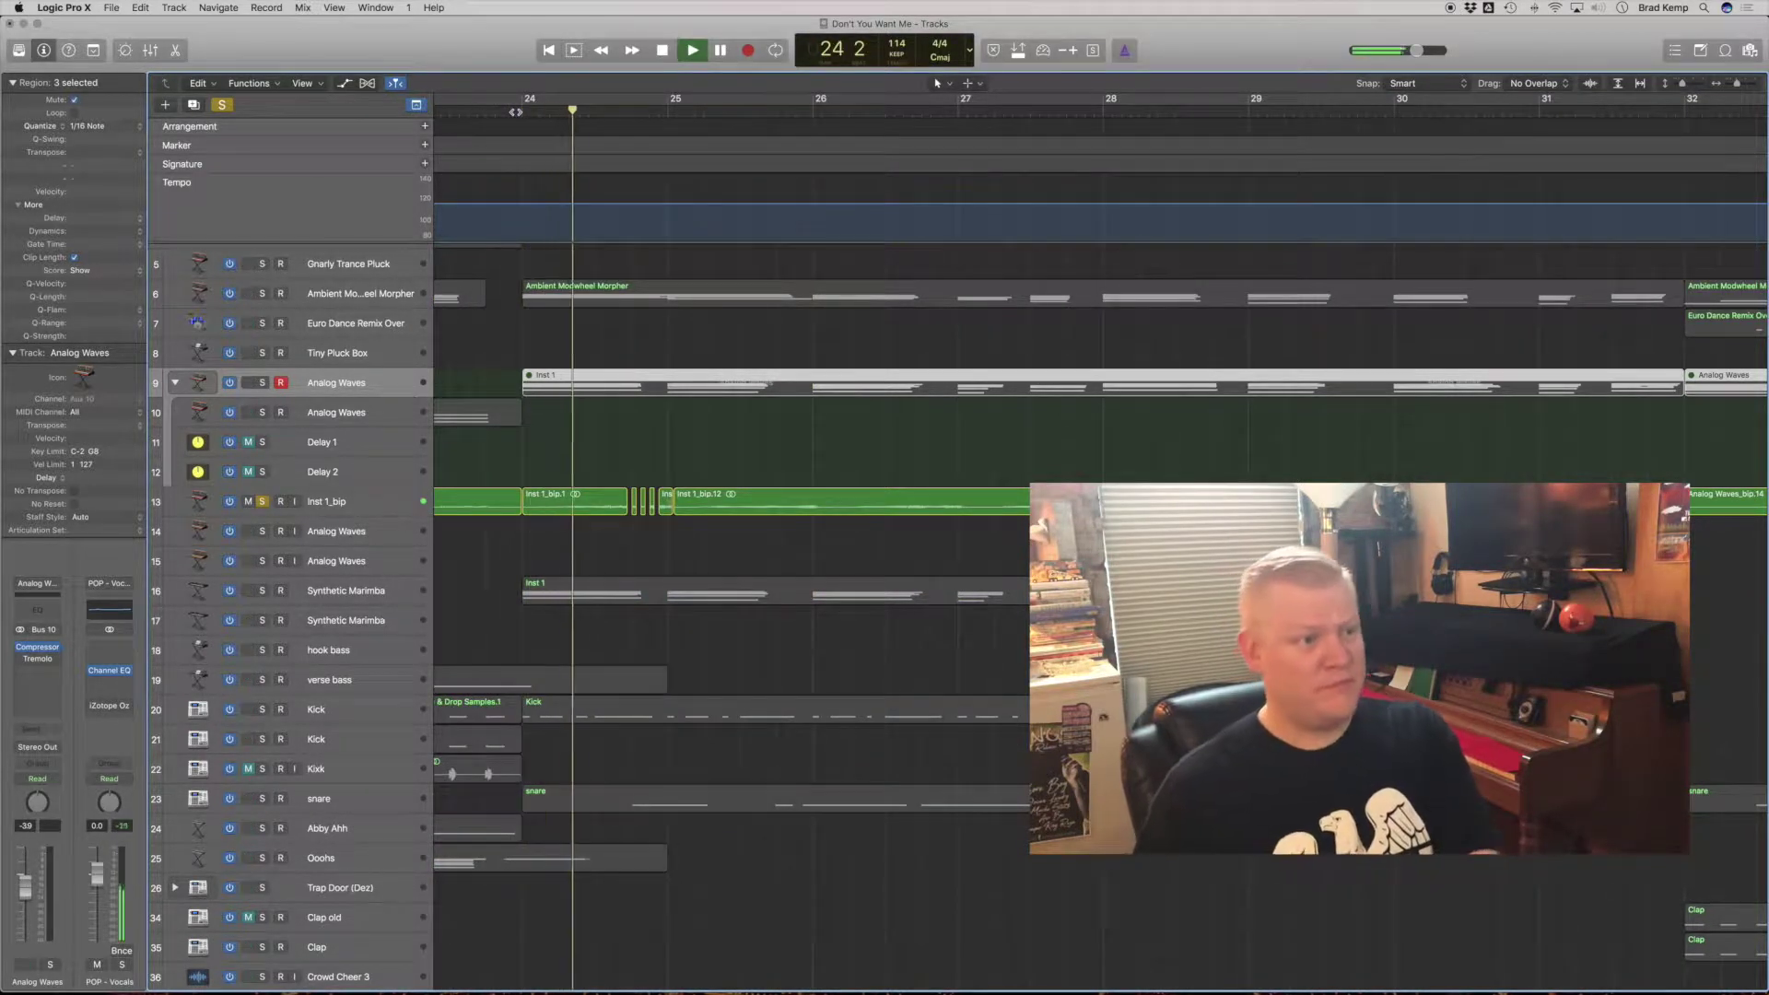
key(space)
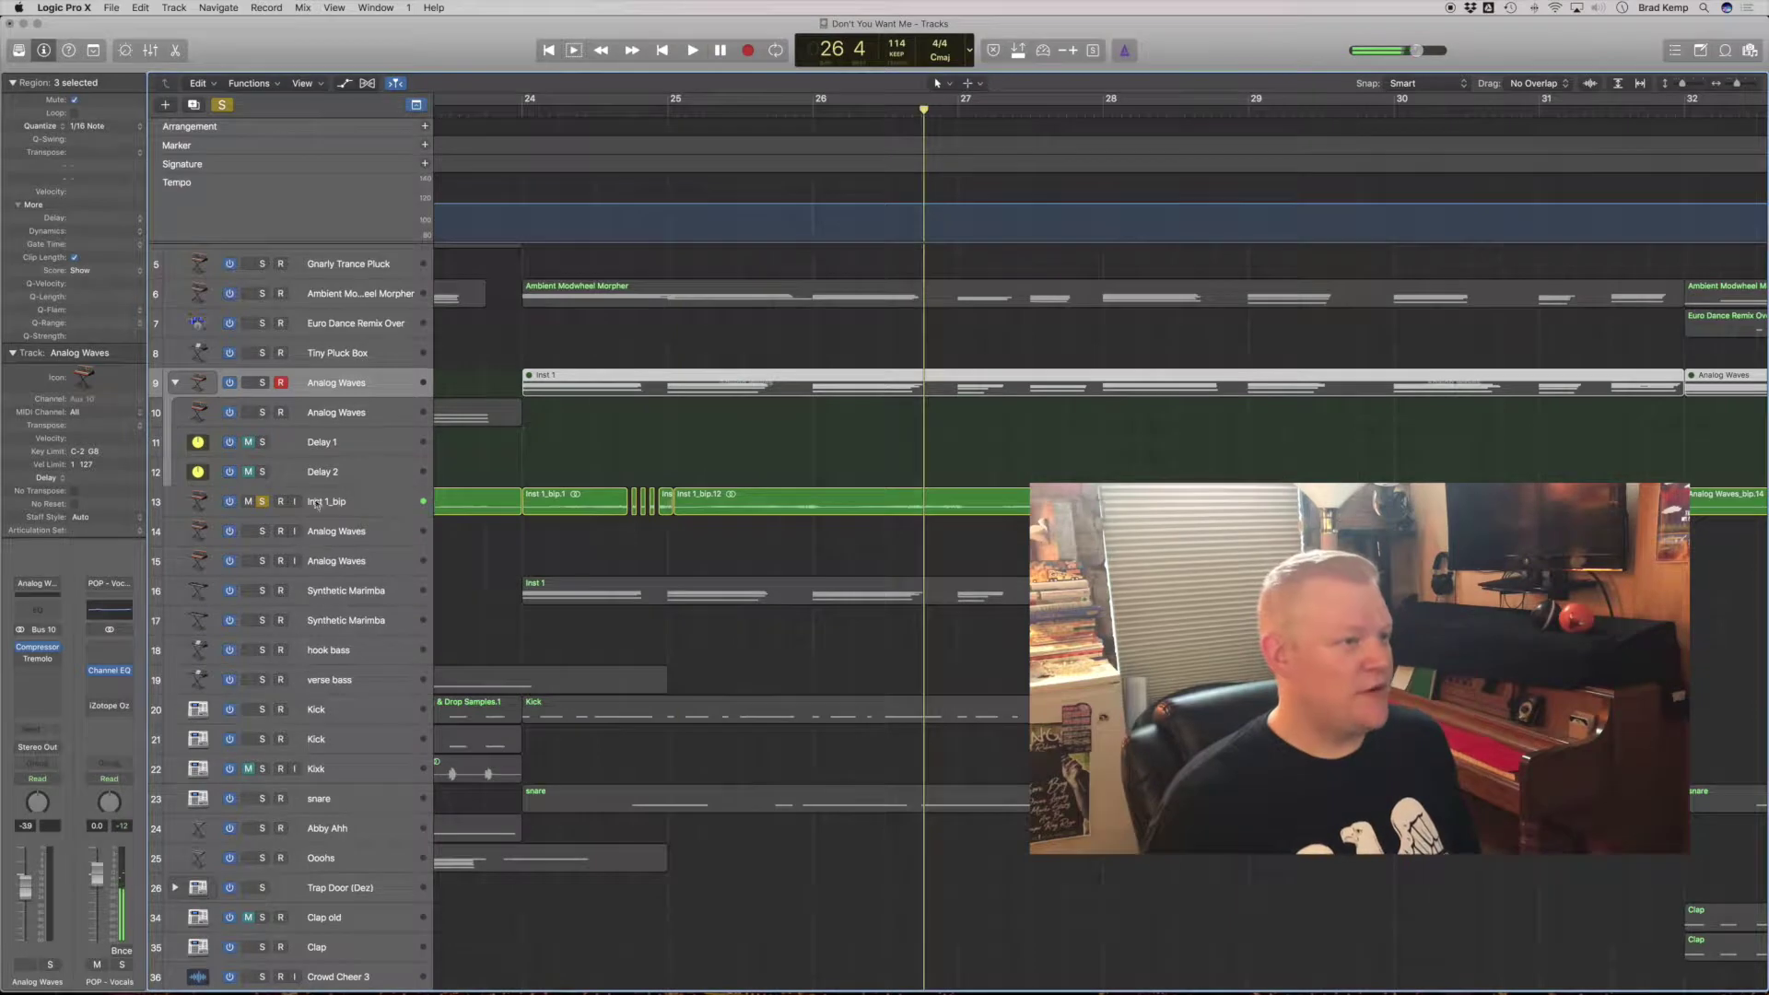
click(264, 503)
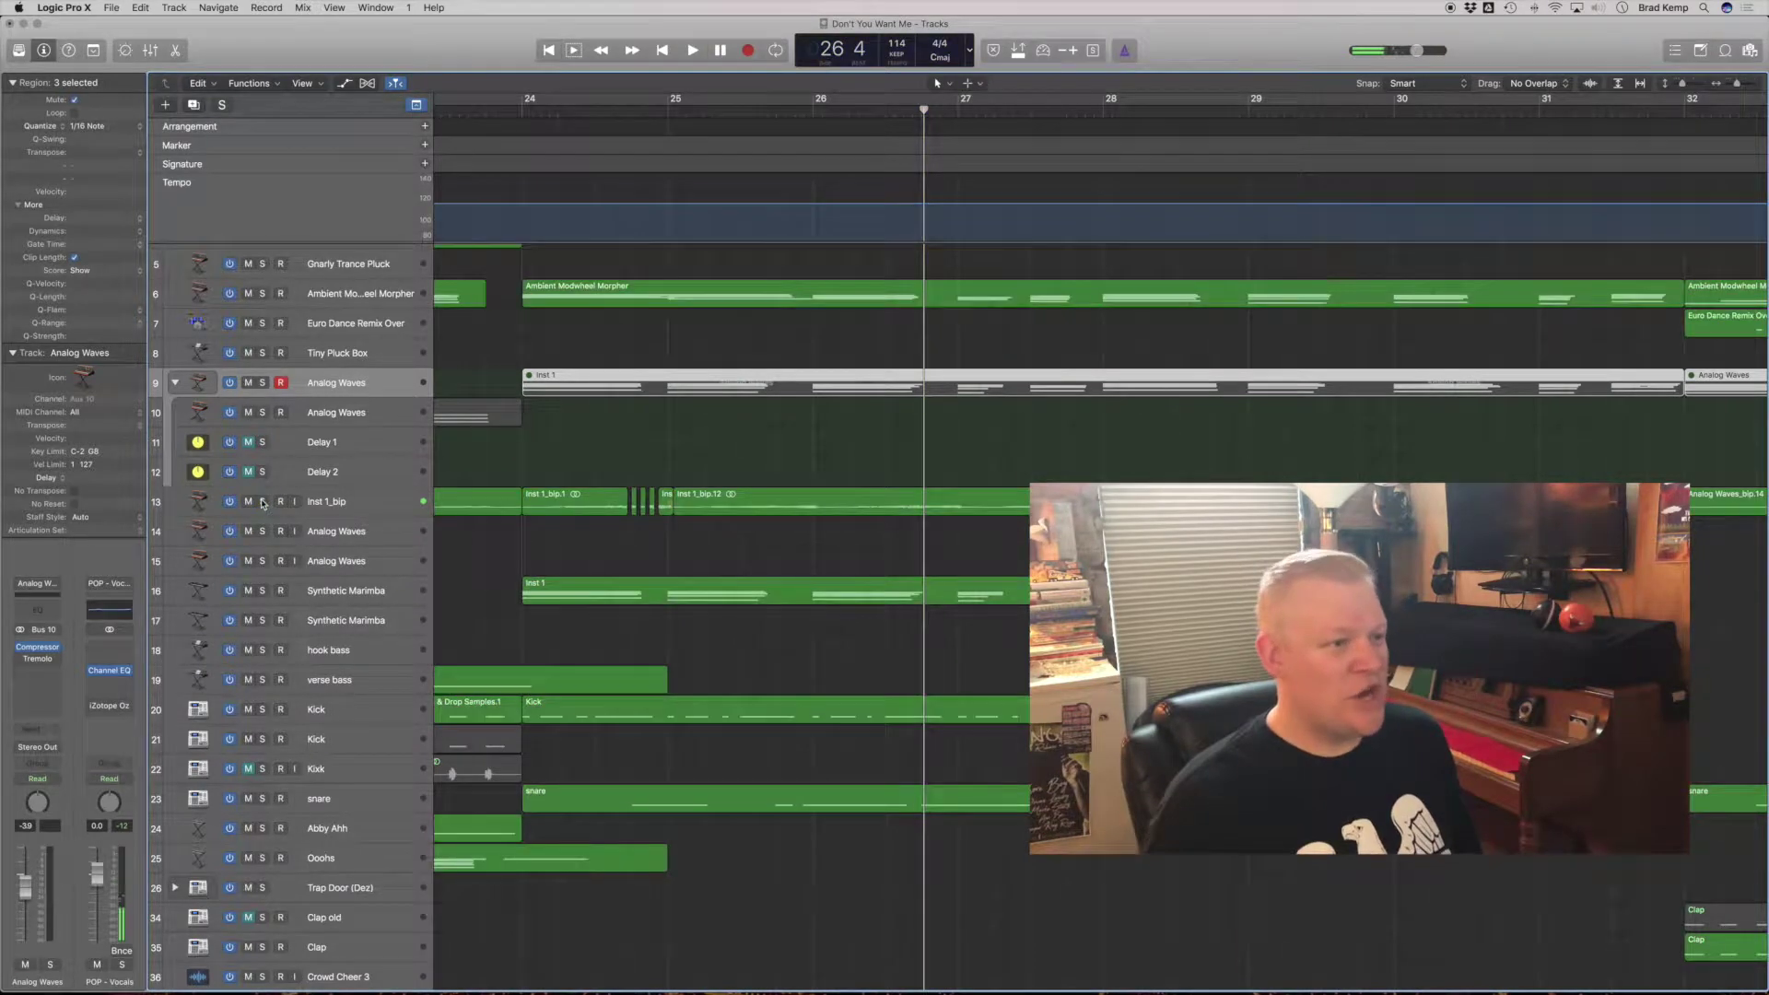
Step: Solo the first Synthetic Marimba track and the Ambient Modwheel Morpher track in turn, auditioning from just before bar 24
click(263, 590)
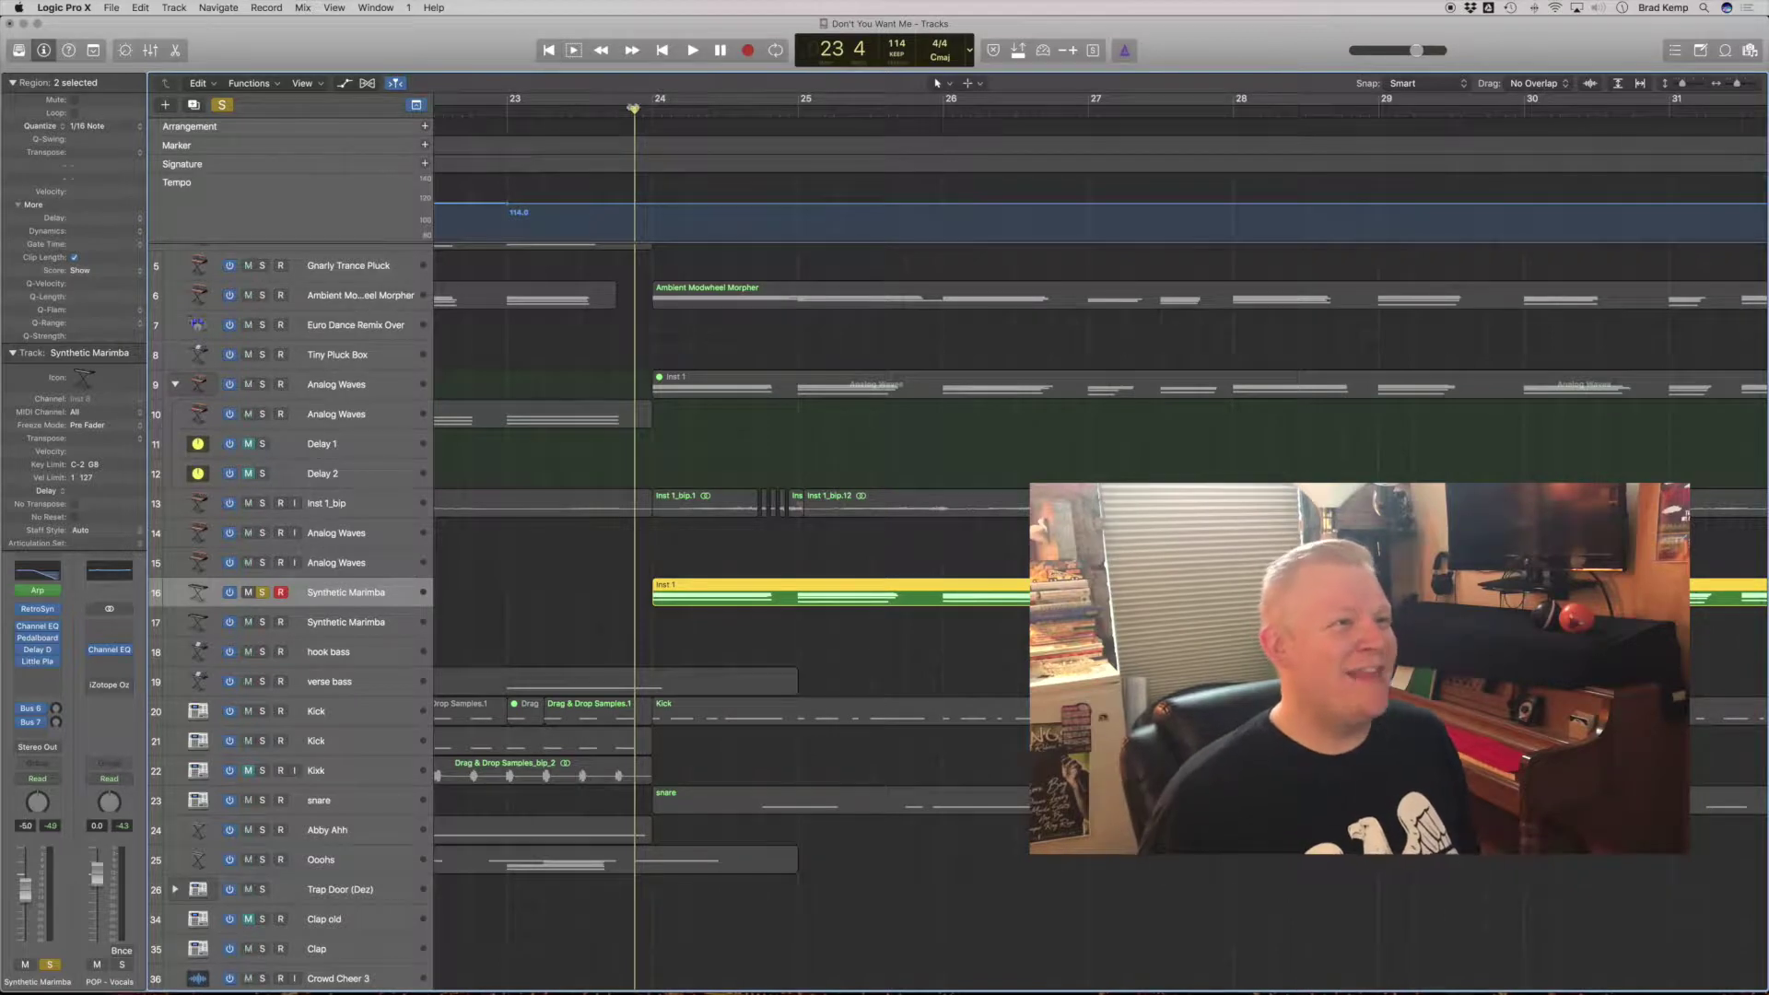
key(space)
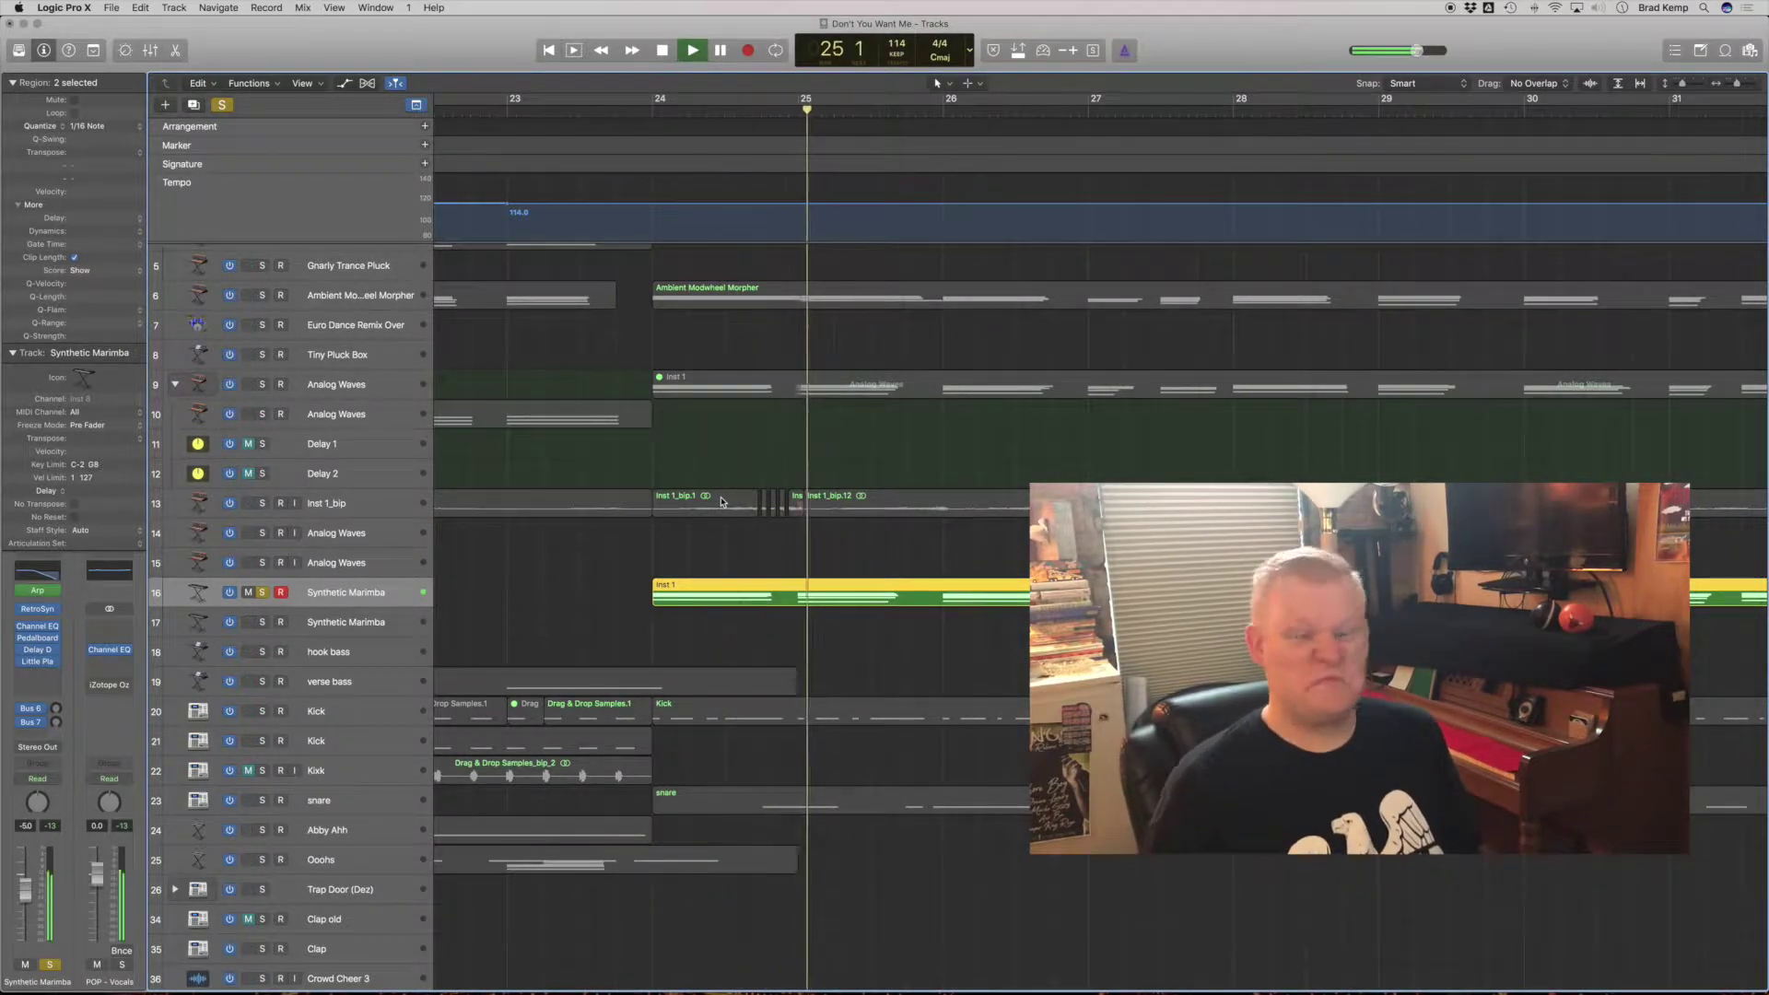
key(space)
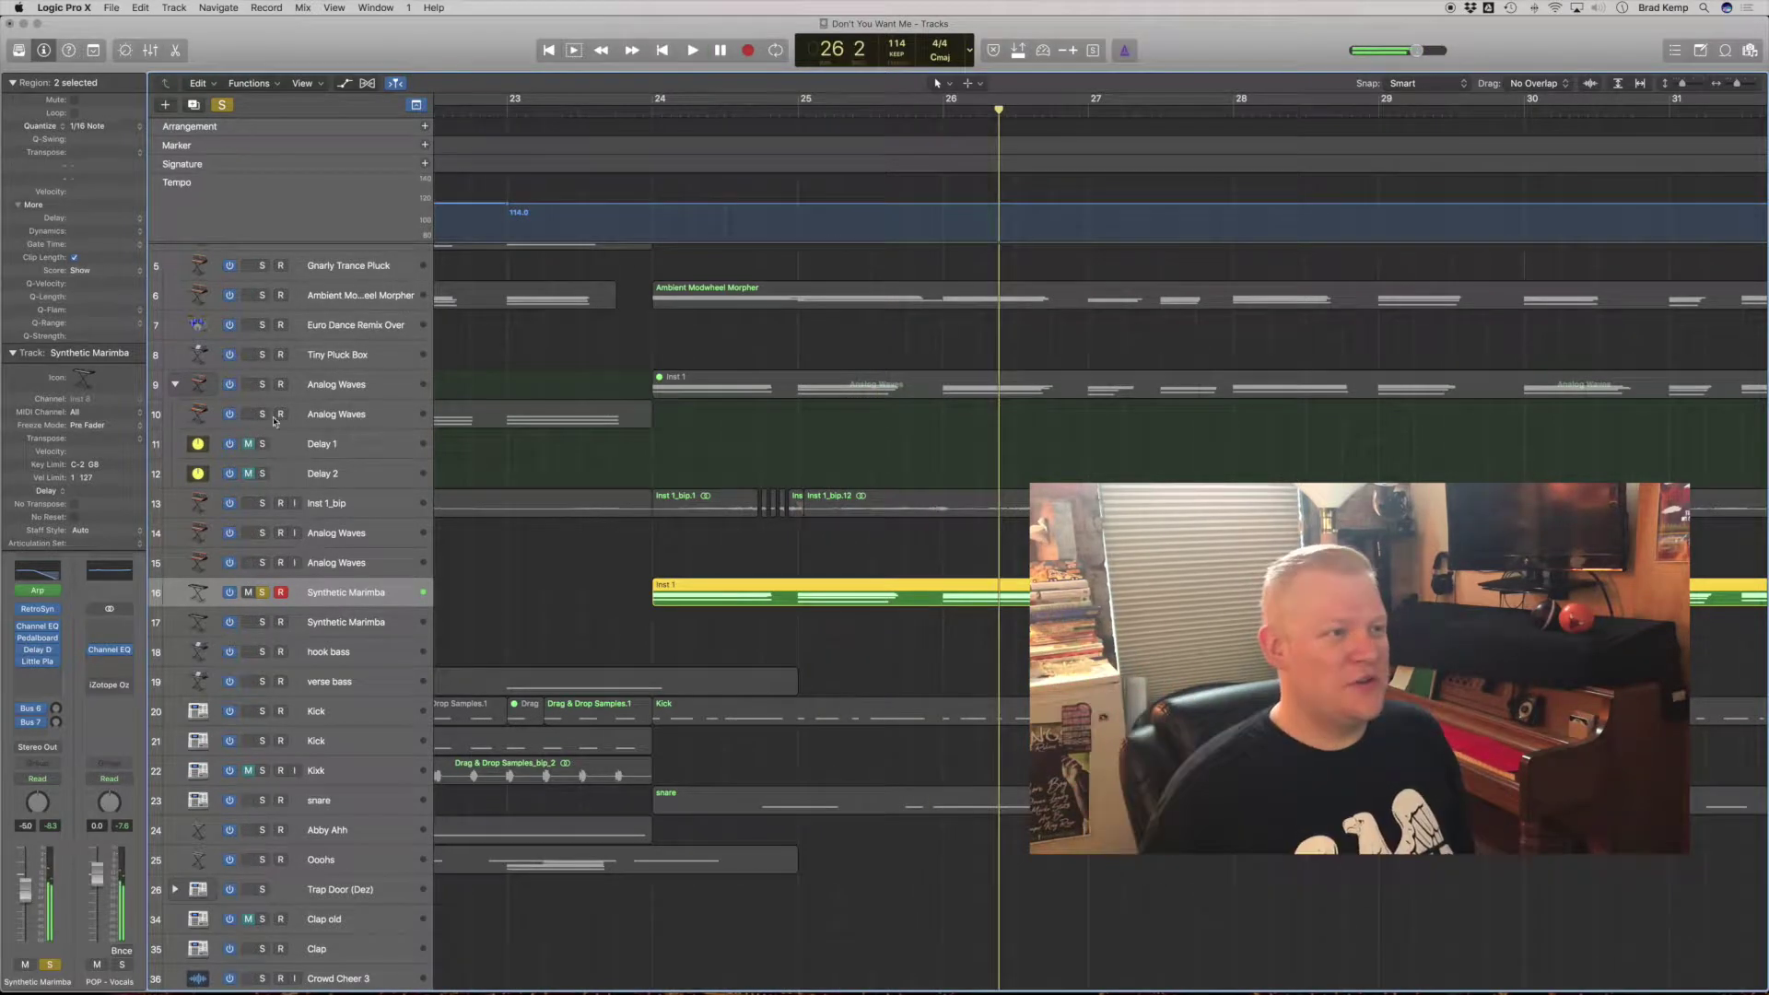
click(263, 503)
key(shift+space)
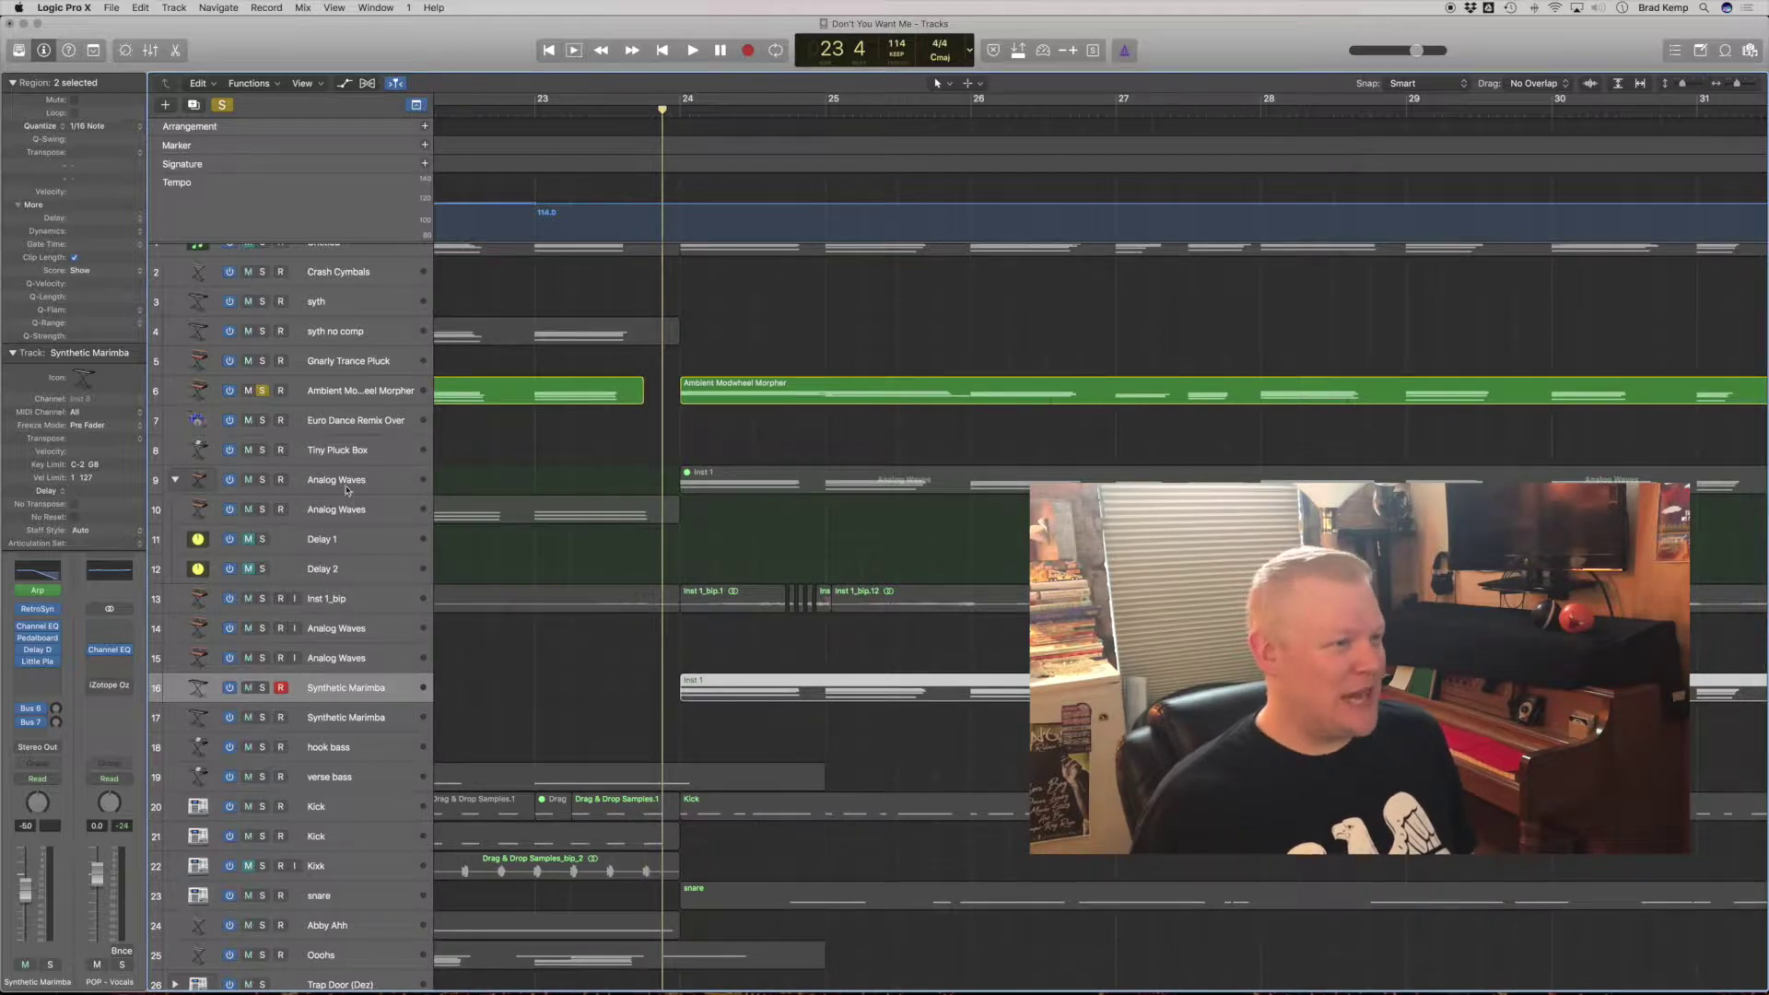
Step: Briefly add the Analog Waves stack on track 9 to the solo, and clear all track solos
click(263, 480)
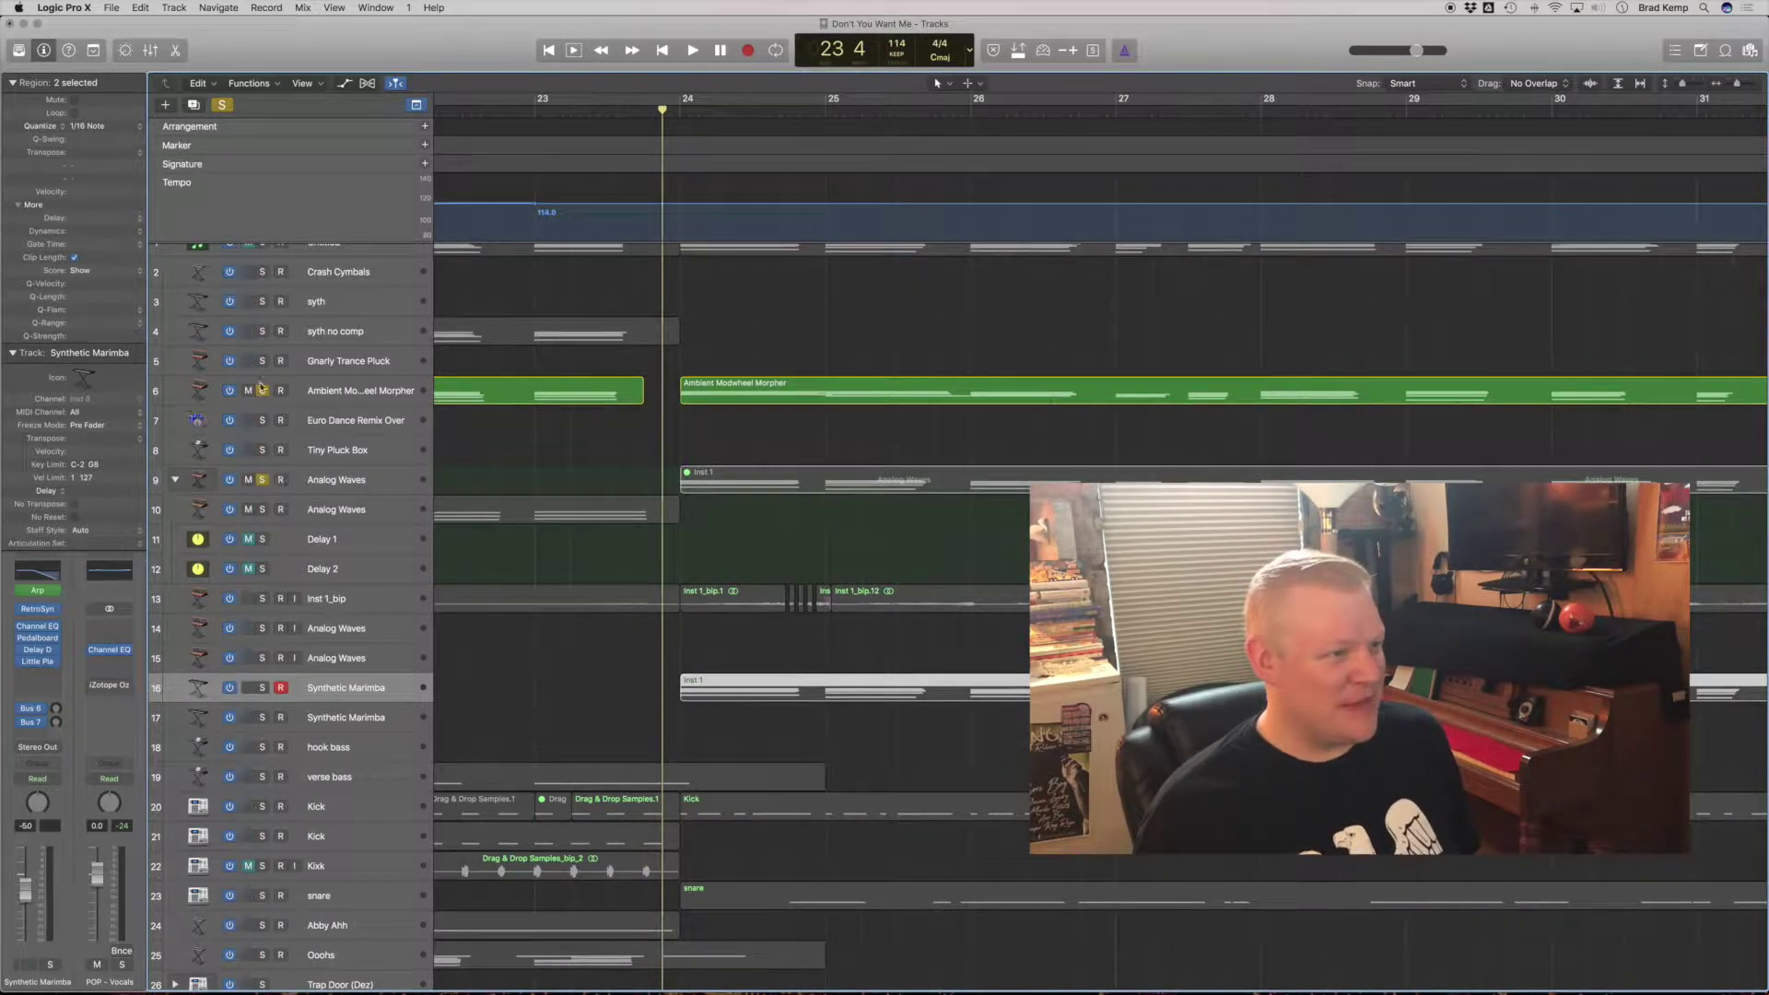
click(264, 479)
scroll(1310, 407, down, 3)
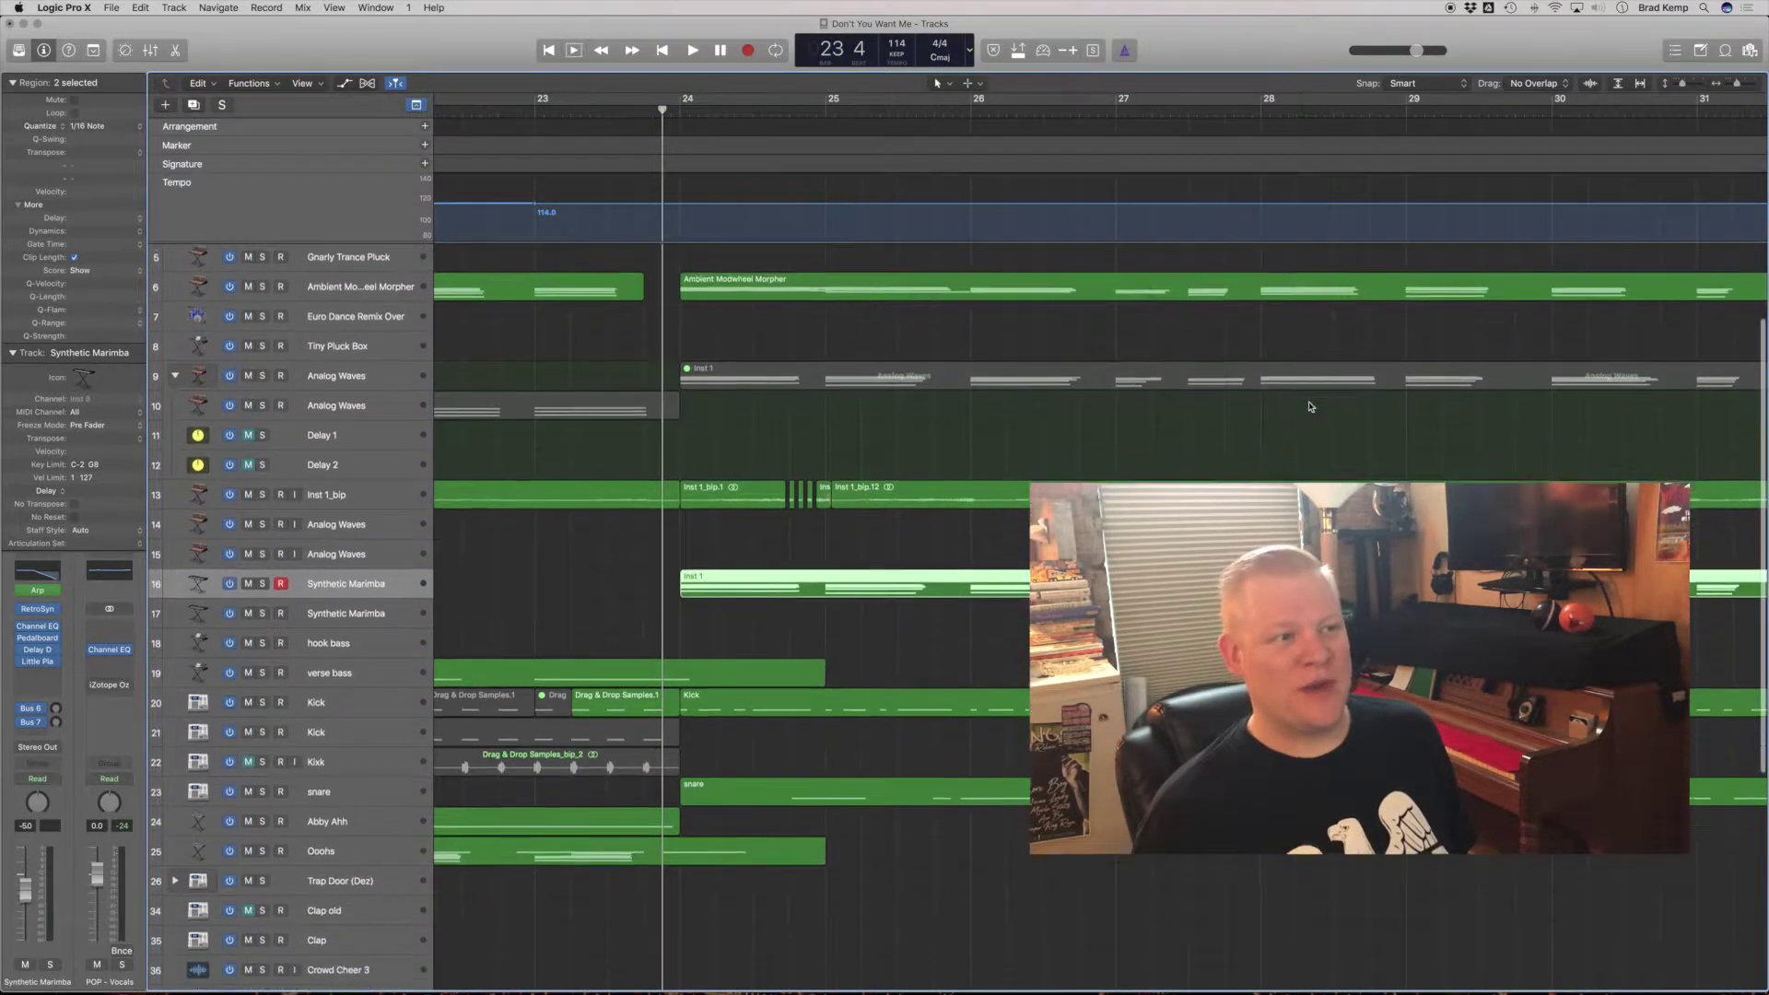
Step: Play the unsoloed mix from just before bar 24 with a brief pause, and stop in bar 29
key(space)
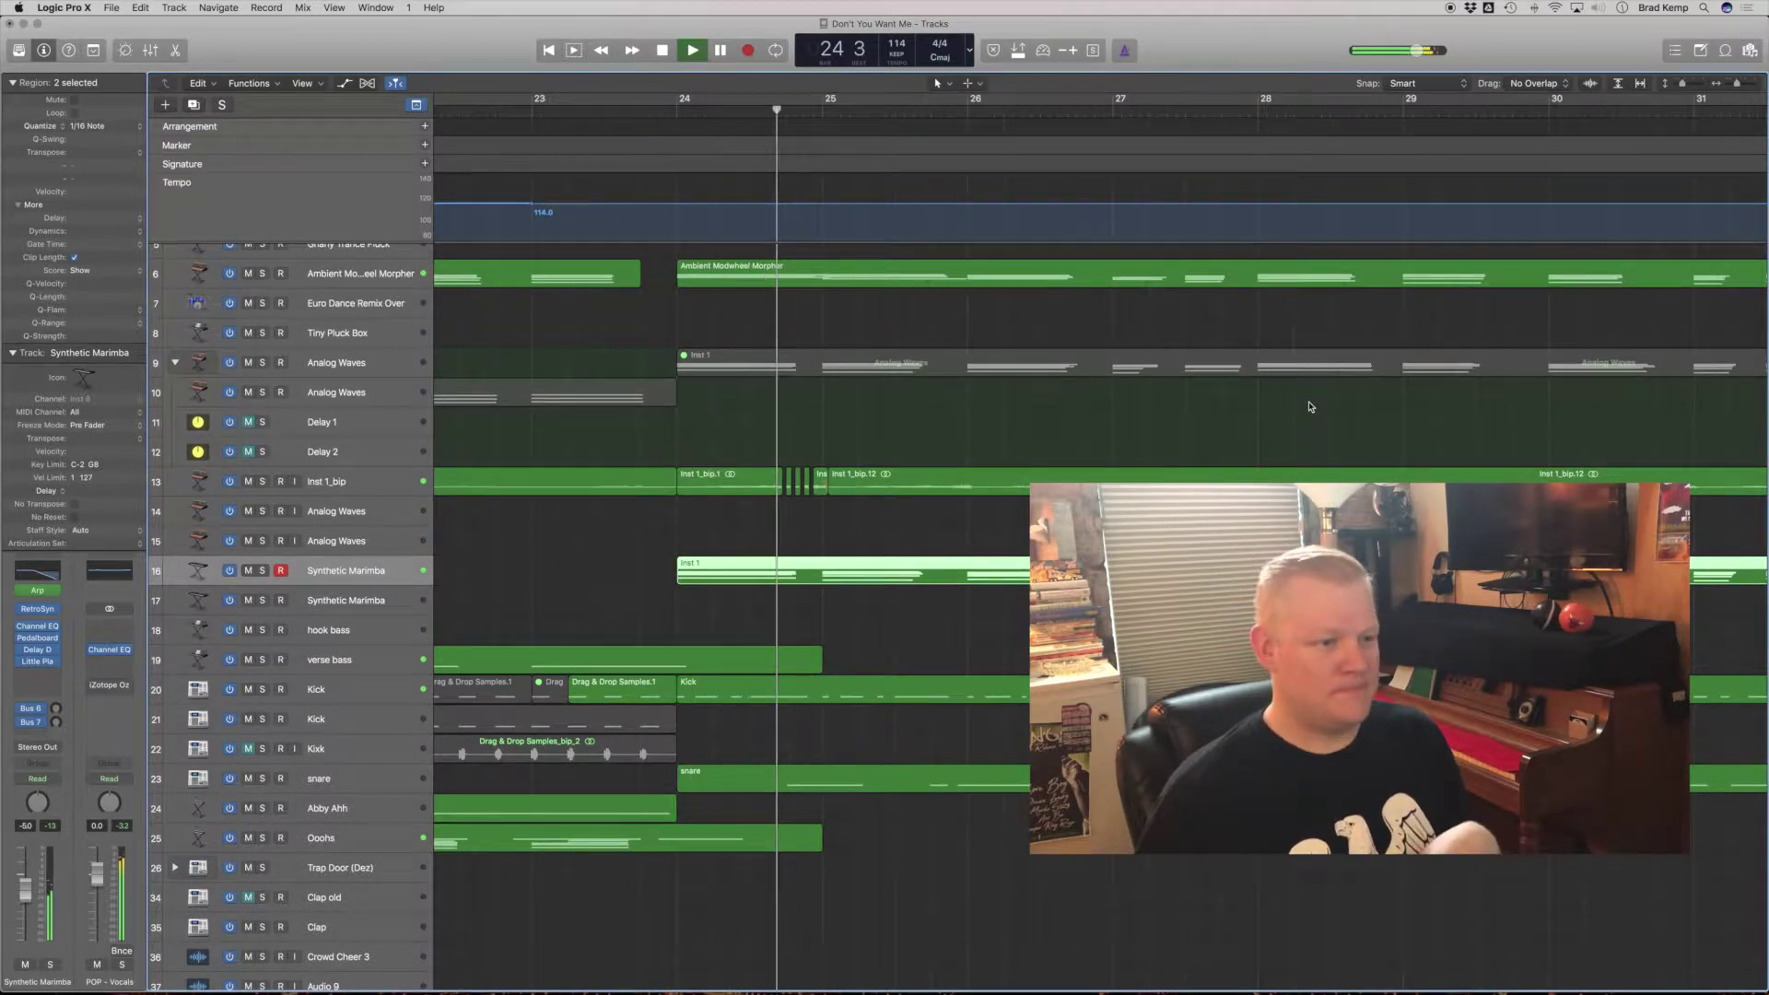
scroll(1096, 618, right, 5)
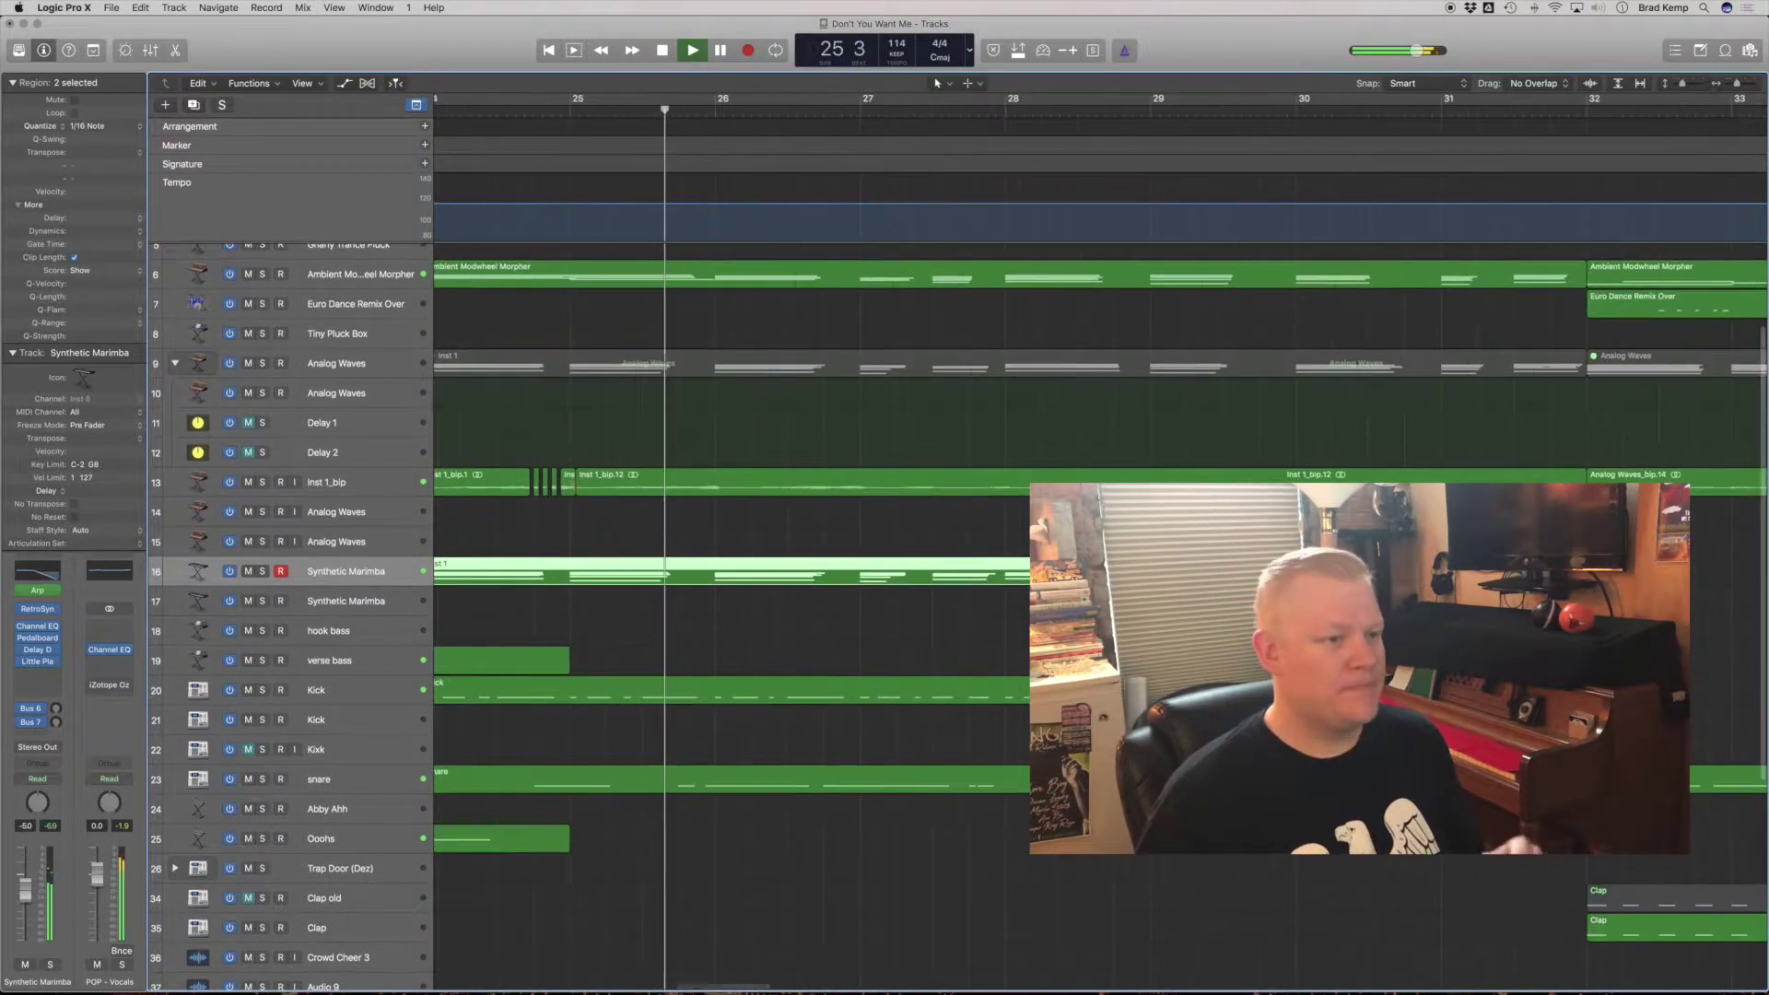
scroll(1096, 617, up, 2)
key(space)
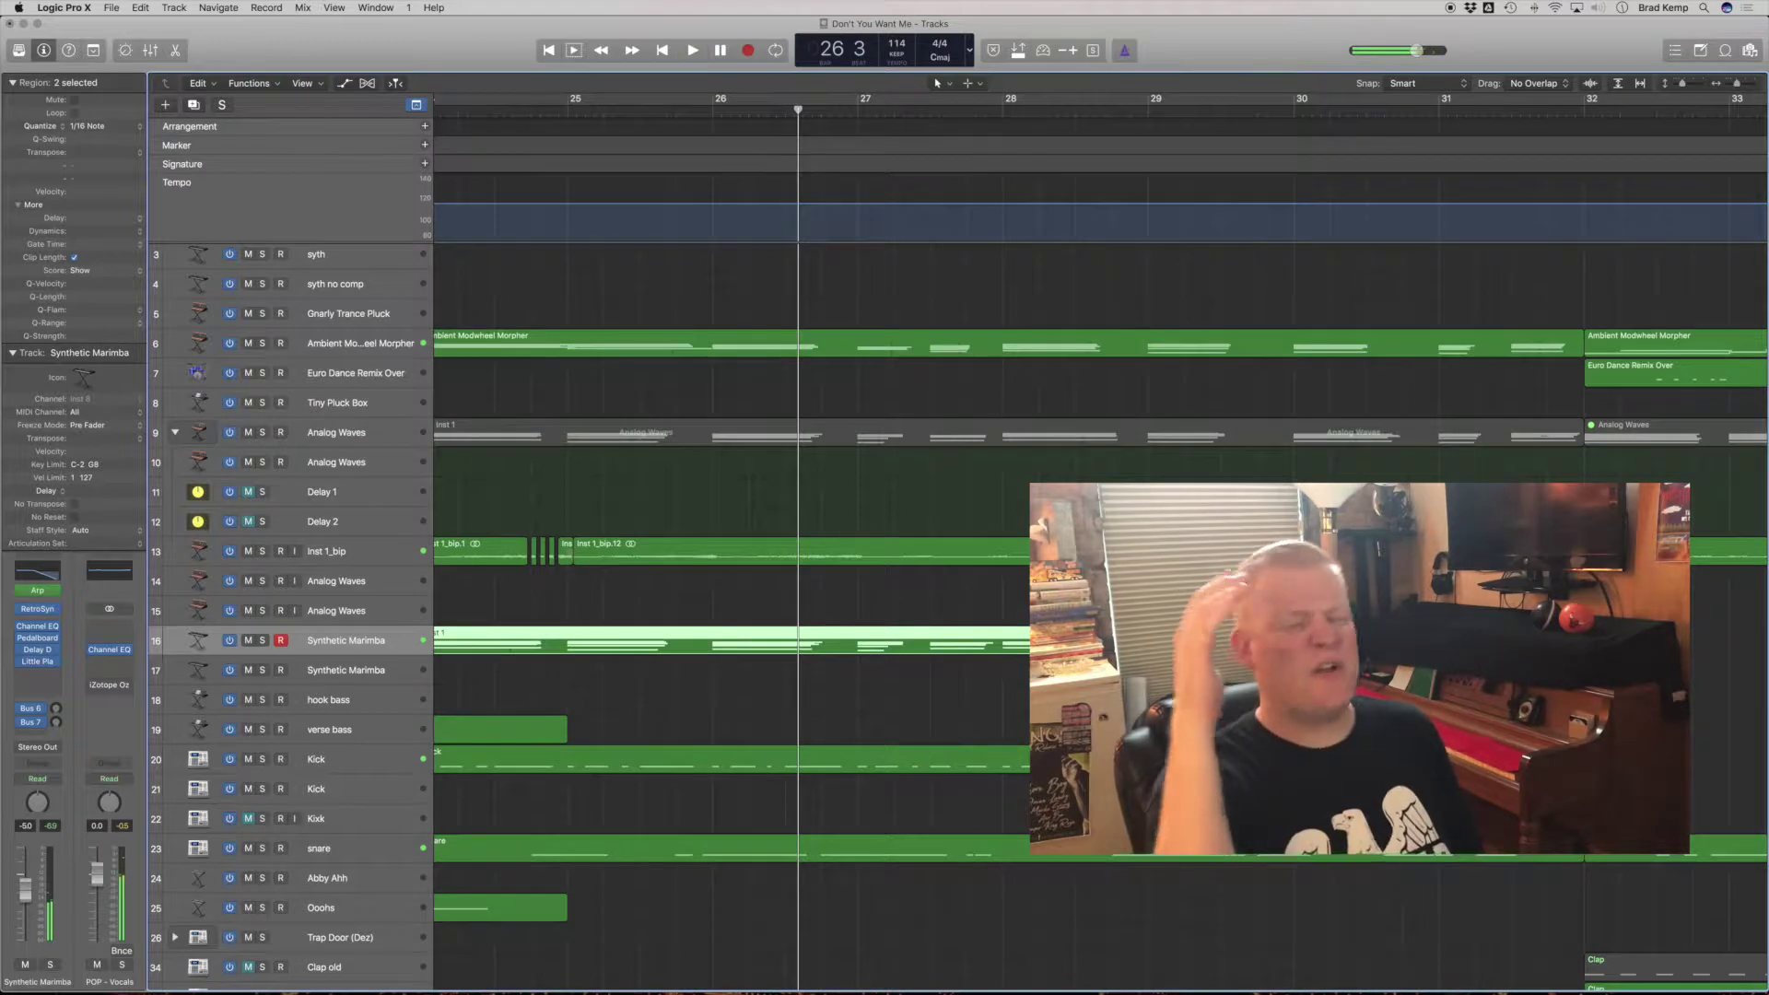
key(space)
key(space)
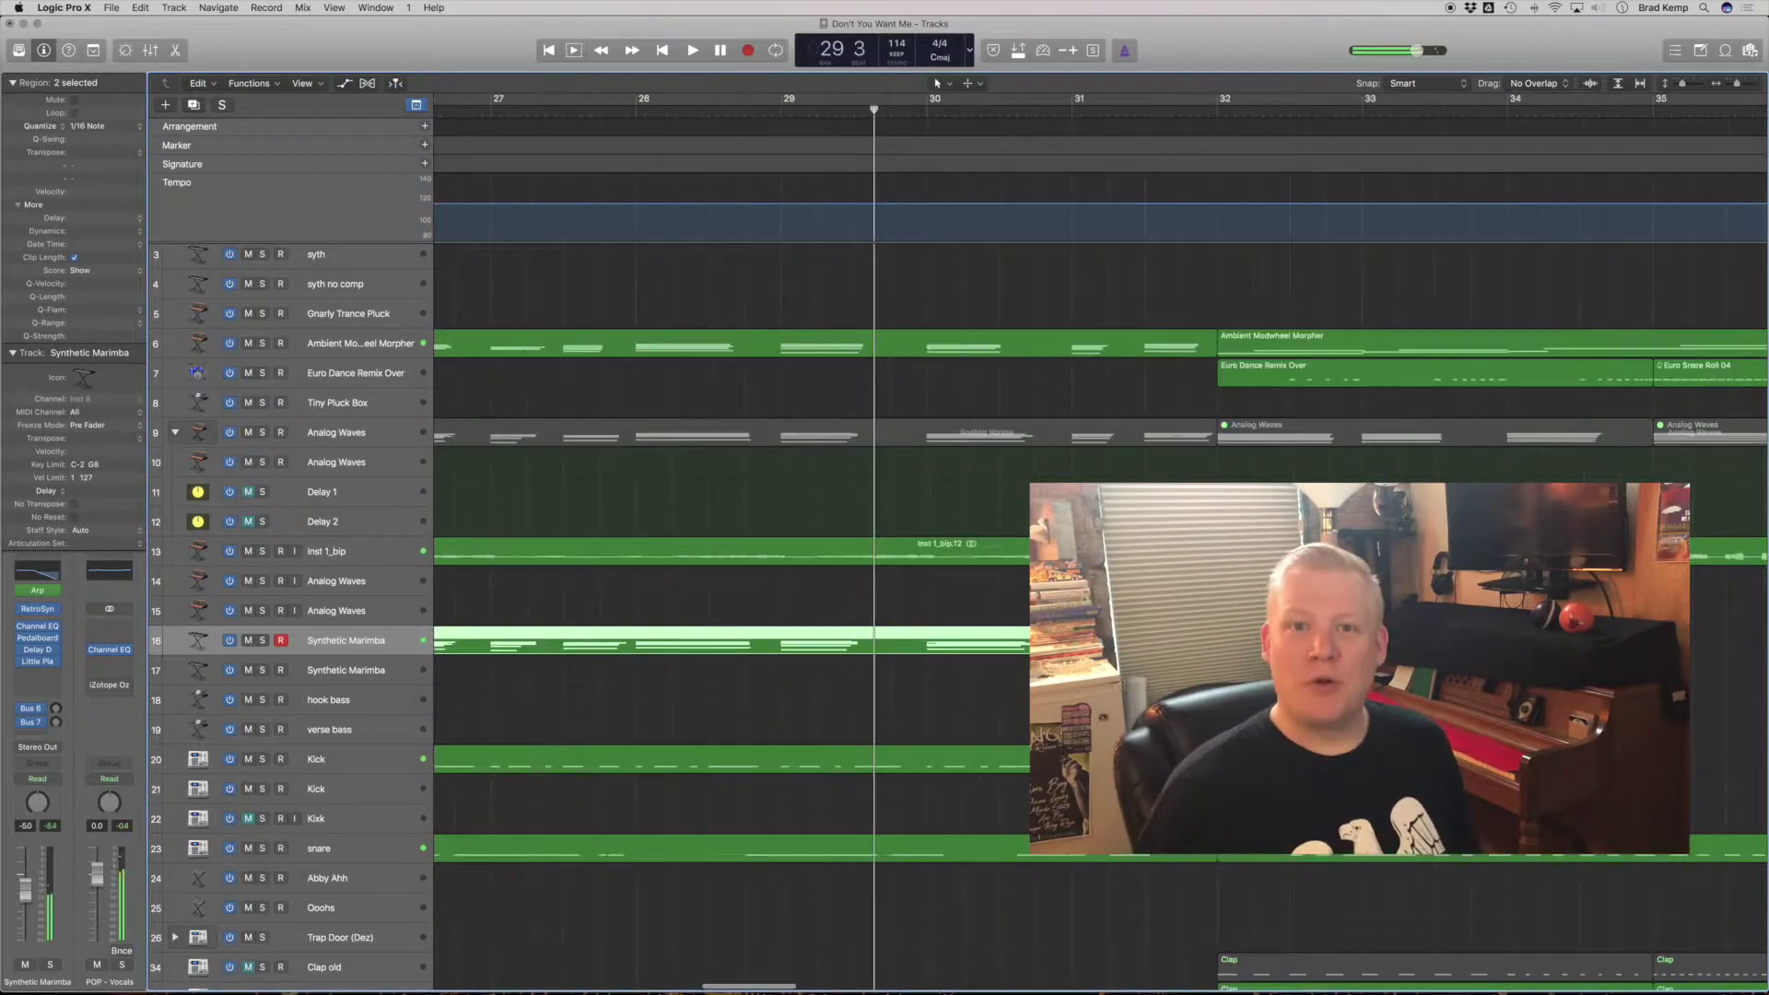
Step: Play the build-up from bar 32 with all its tracks in view, and stop in bar 35
drag(790, 109, 821, 109)
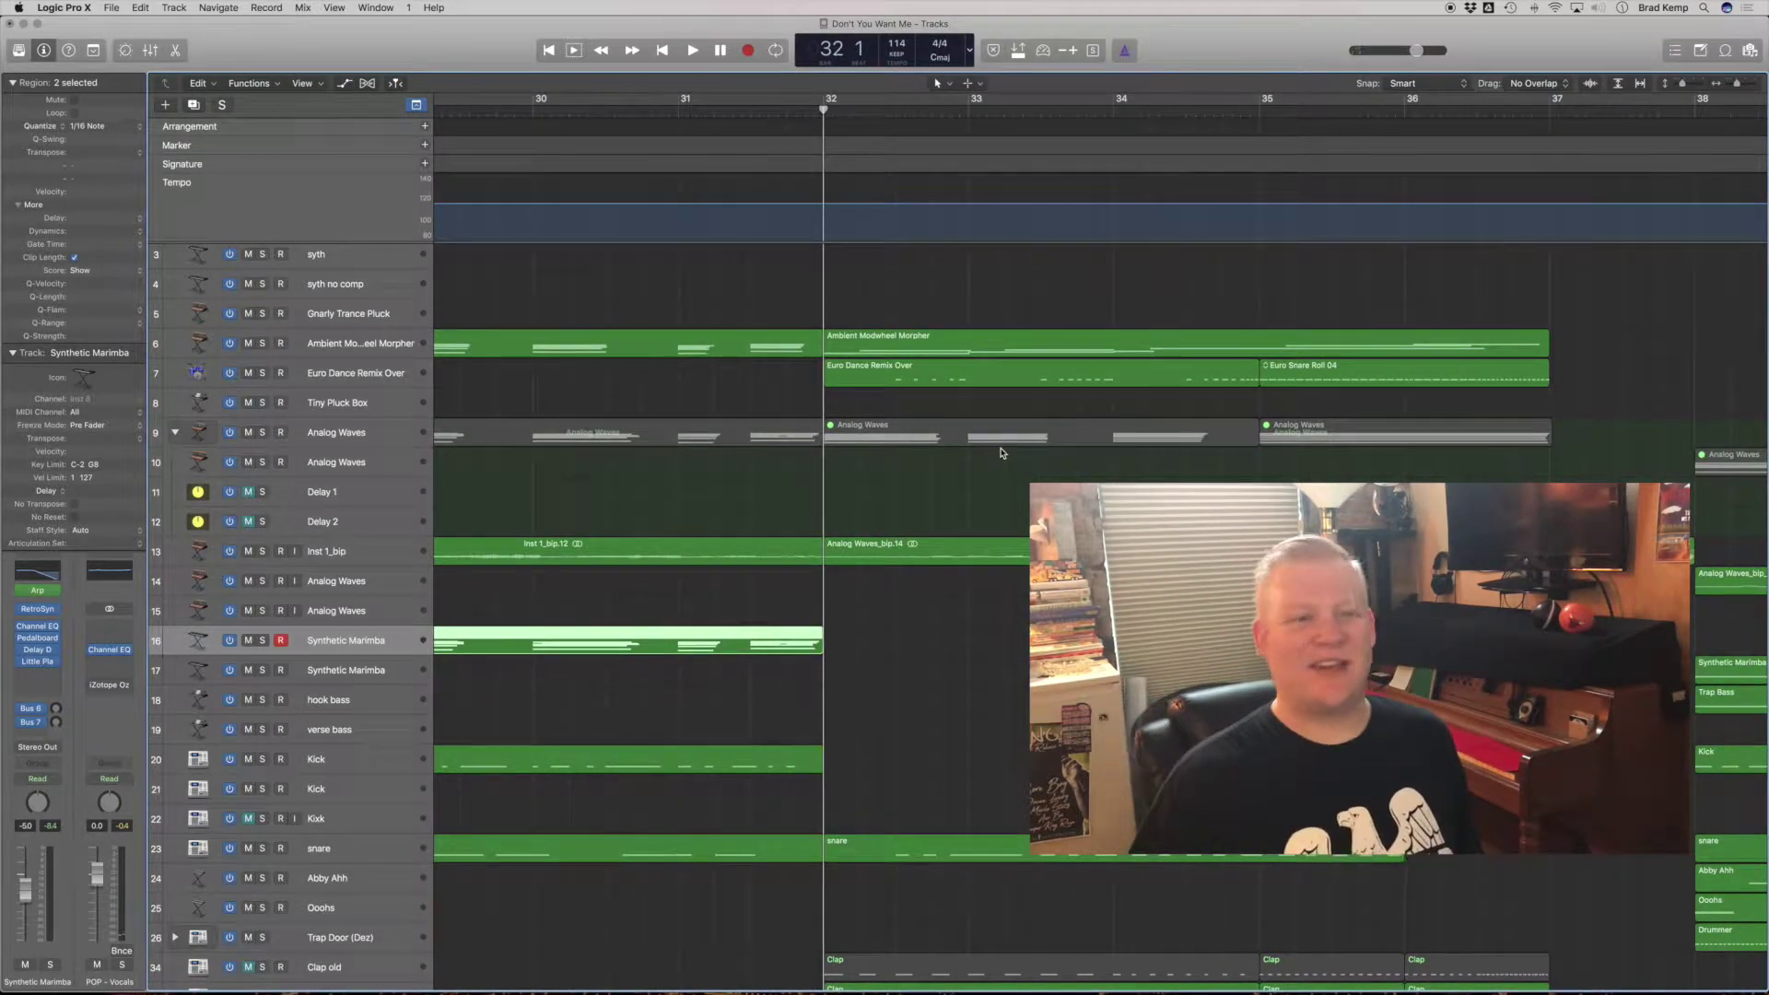
key(space)
scroll(1106, 433, down, 2)
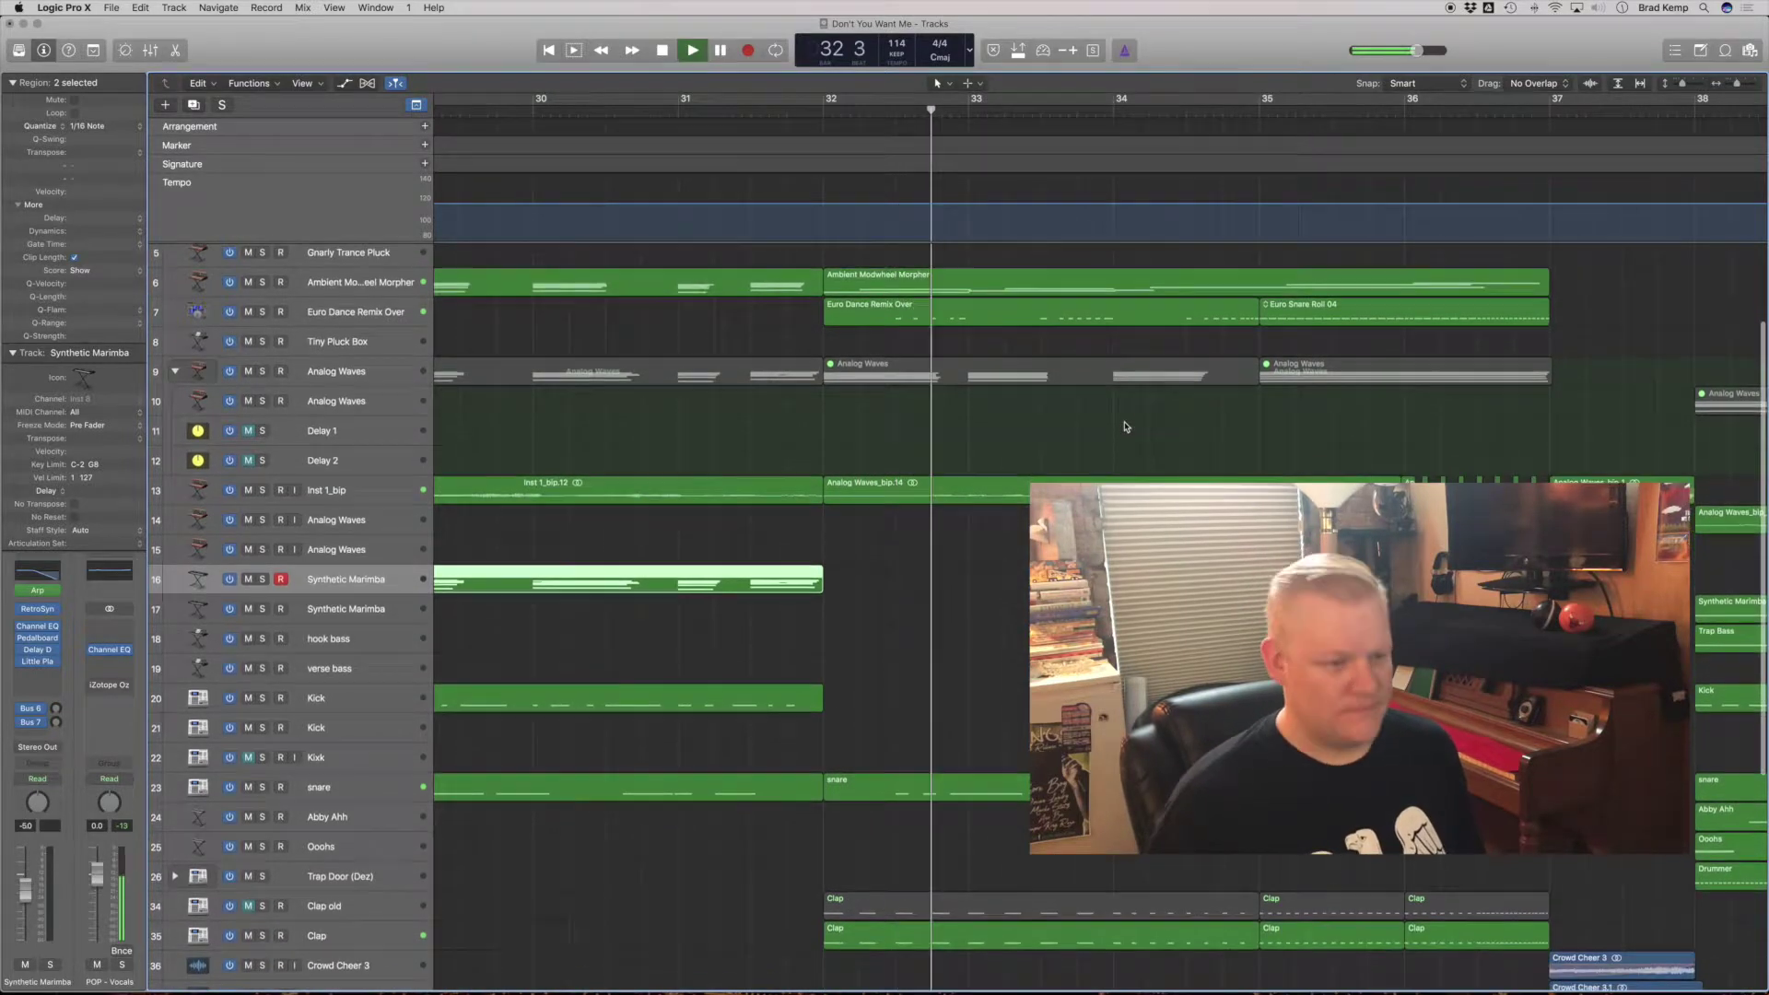
ctrl+alt+click(1046, 417)
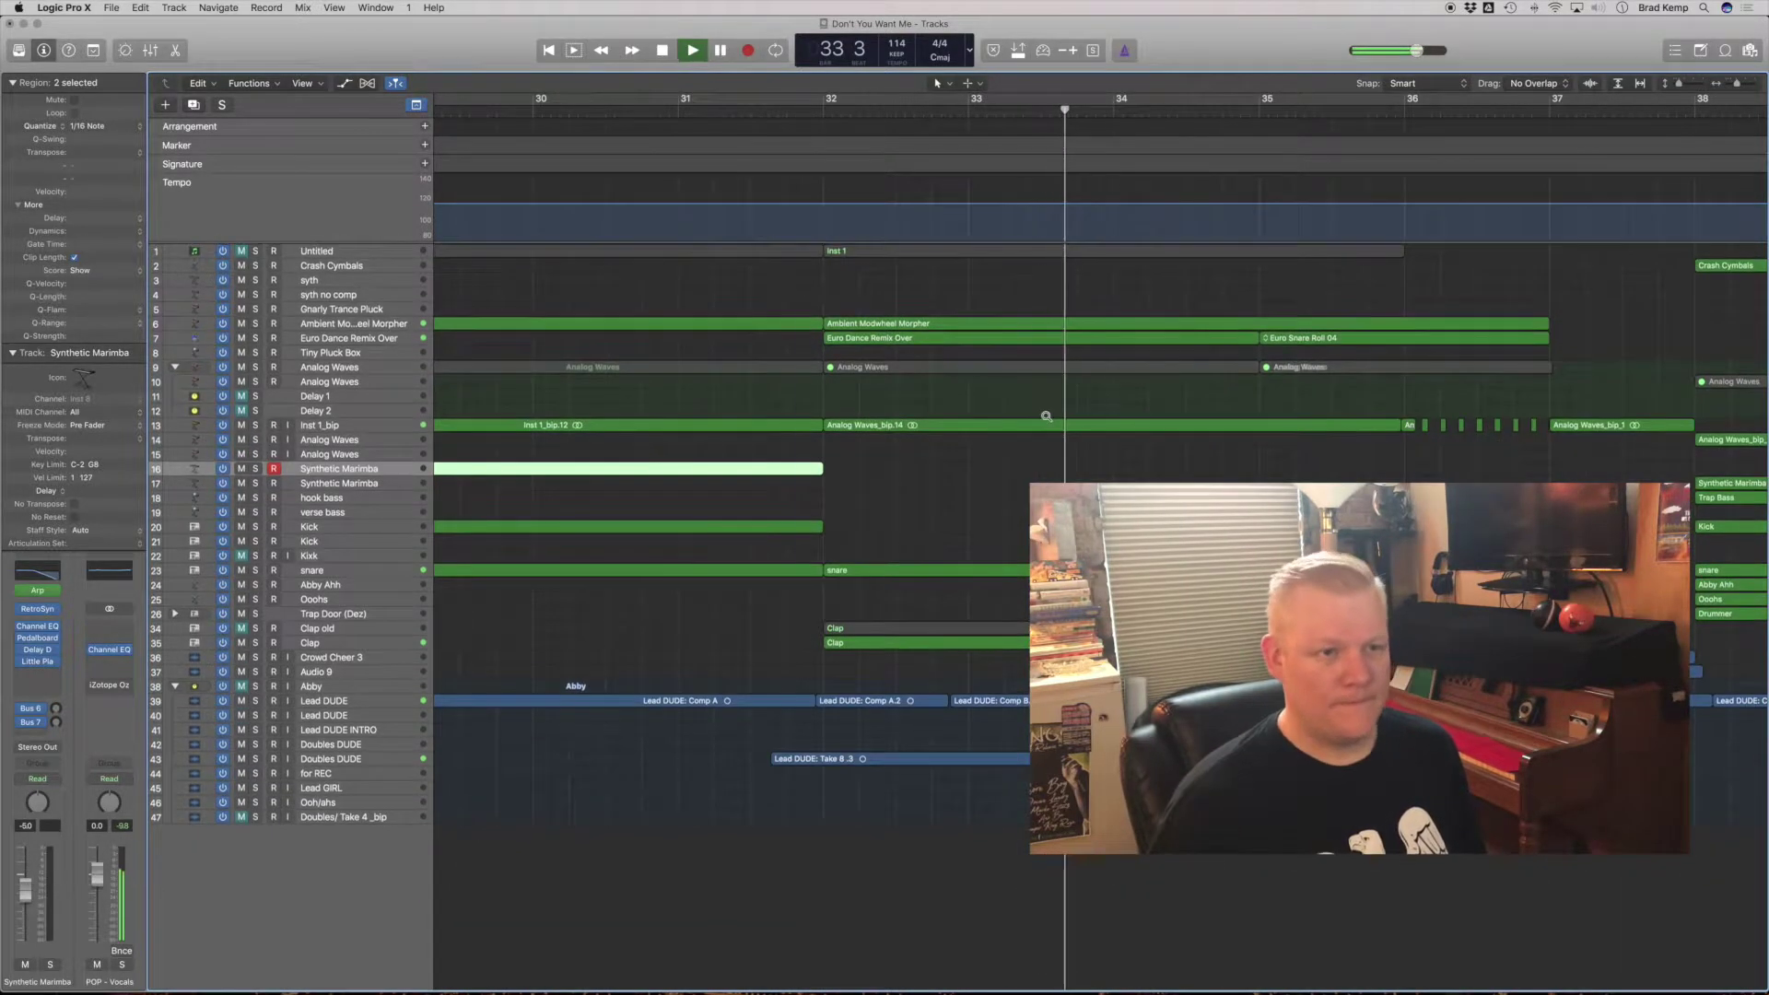
ctrl+alt+click(1046, 417)
key(space)
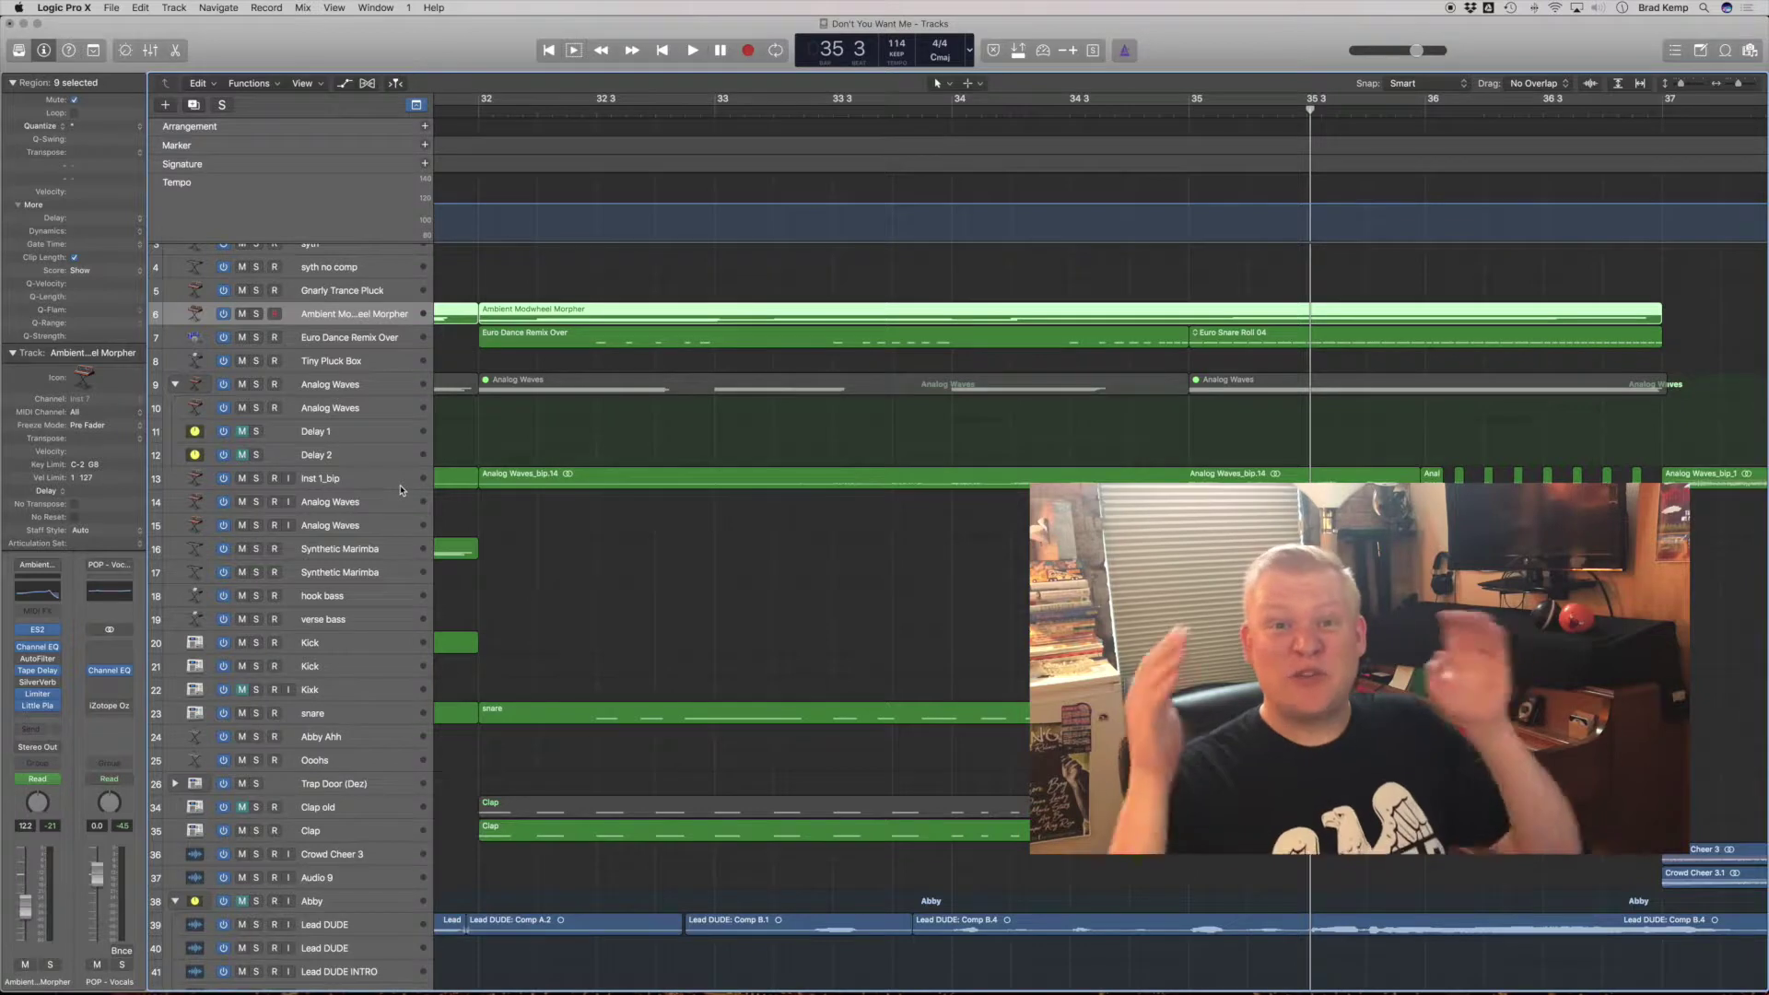
Step: Solo the Ambient Modwheel Morpher, Inst 1_bip and Abby tracks, and play them from bar 32
key(s)
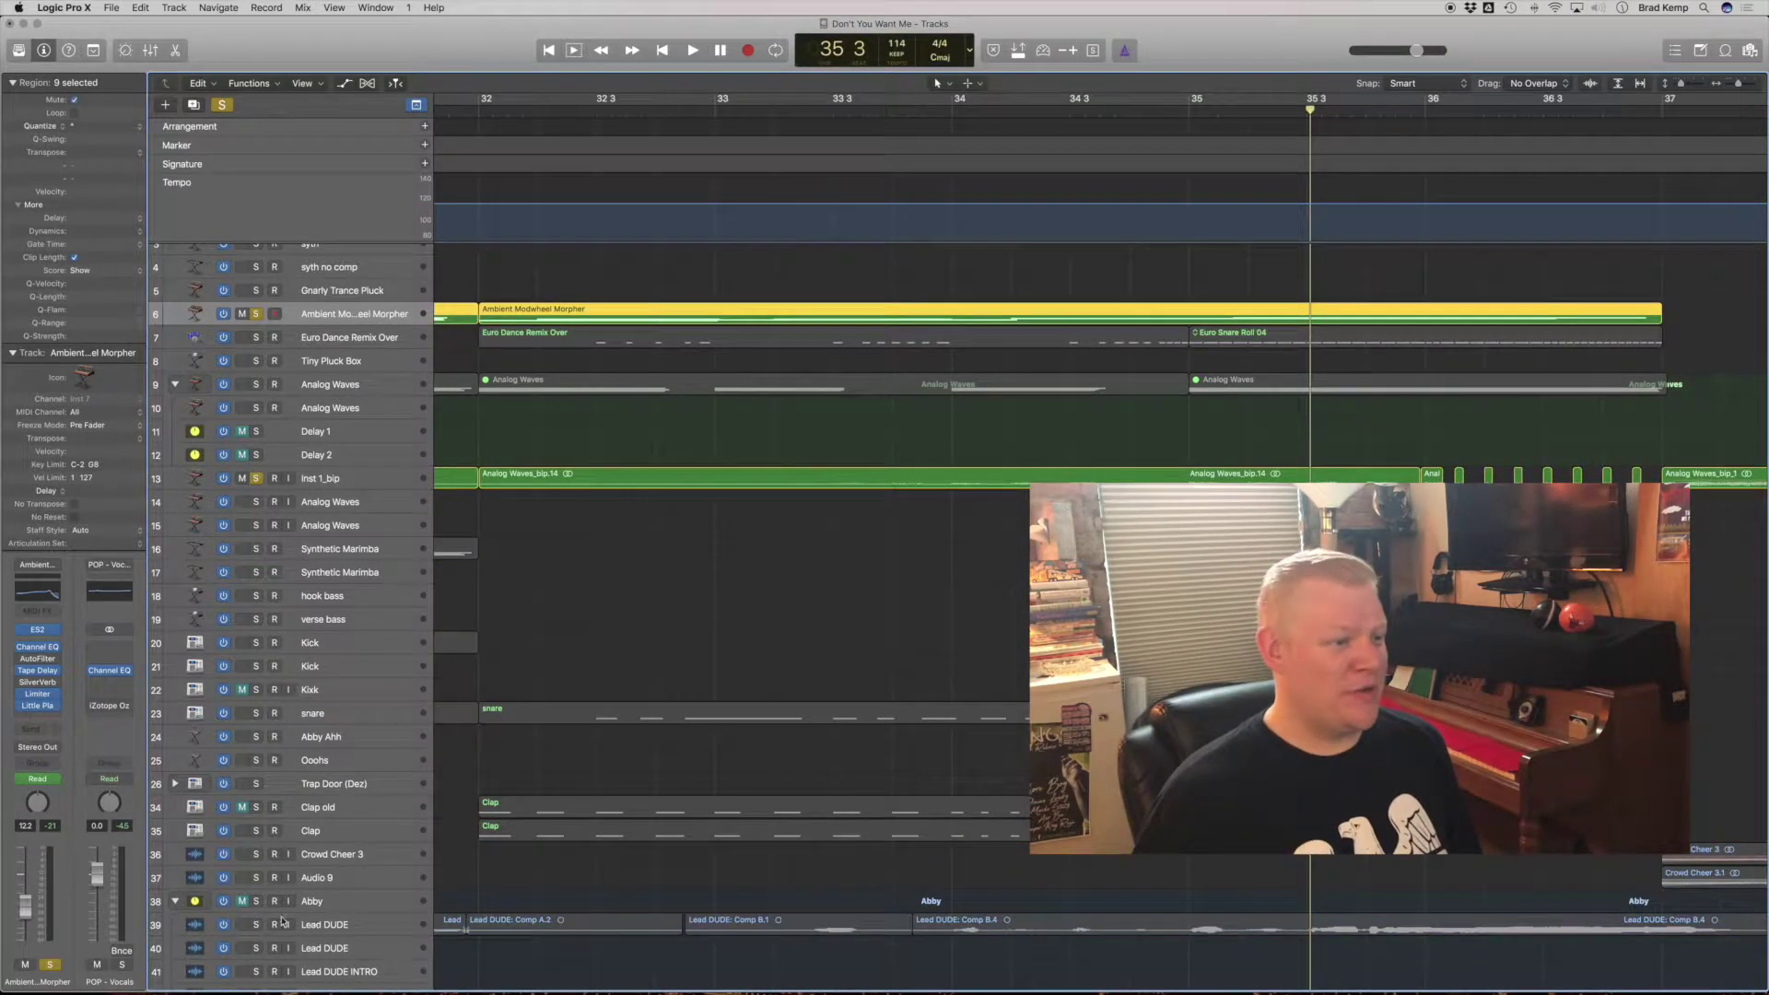
click(472, 113)
key(space)
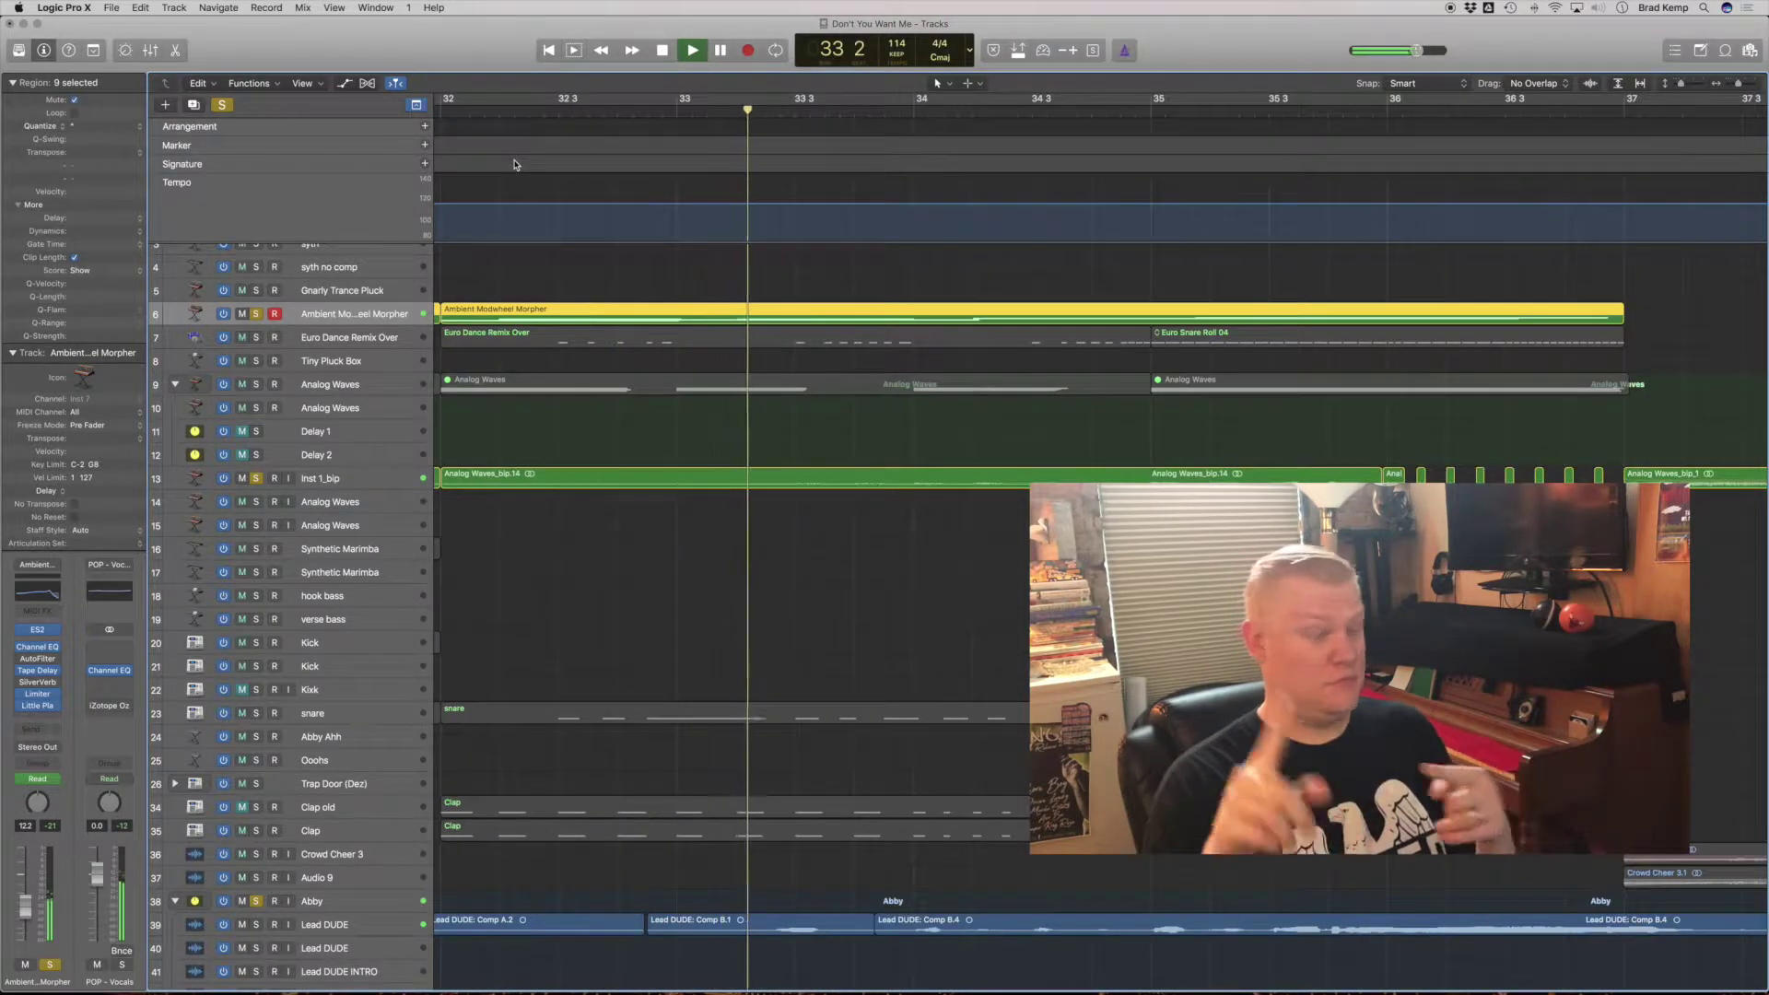
key(space)
scroll(459, 121, left, 3)
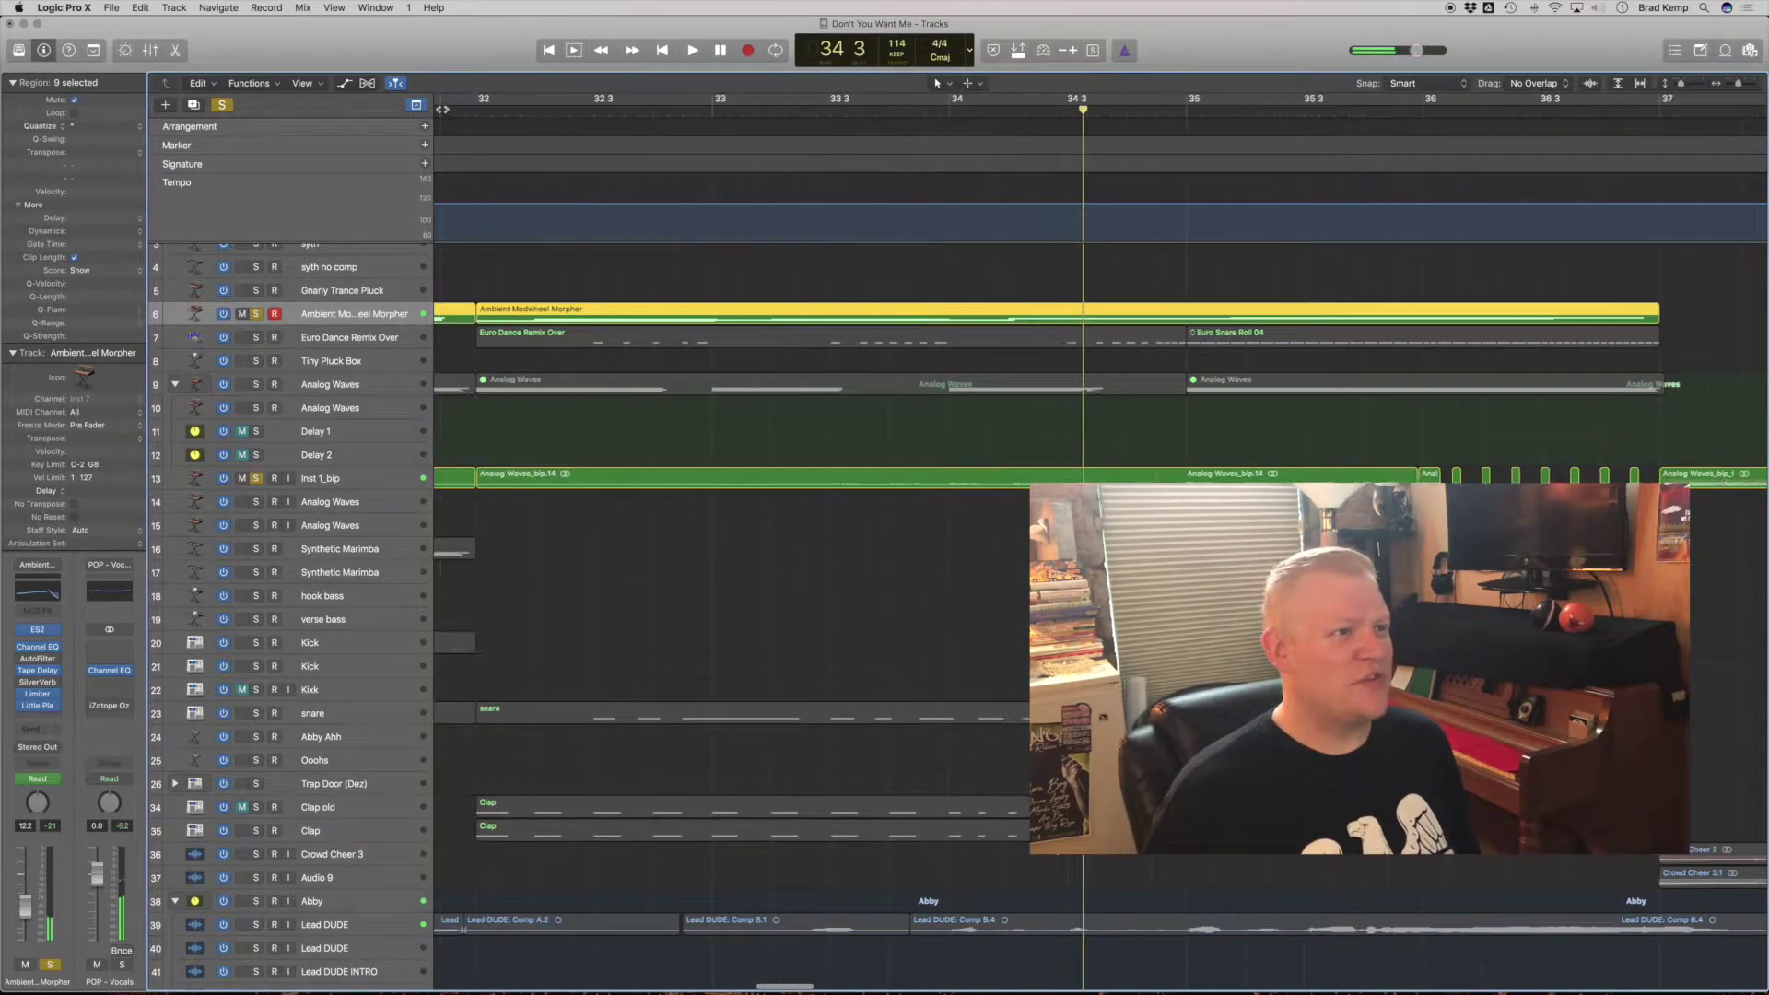
Step: Play the soloed Ambient Modwheel Morpher and Inst 1_bip tracks through the stuttered regions, stopping in bar 37
click(540, 111)
key(space)
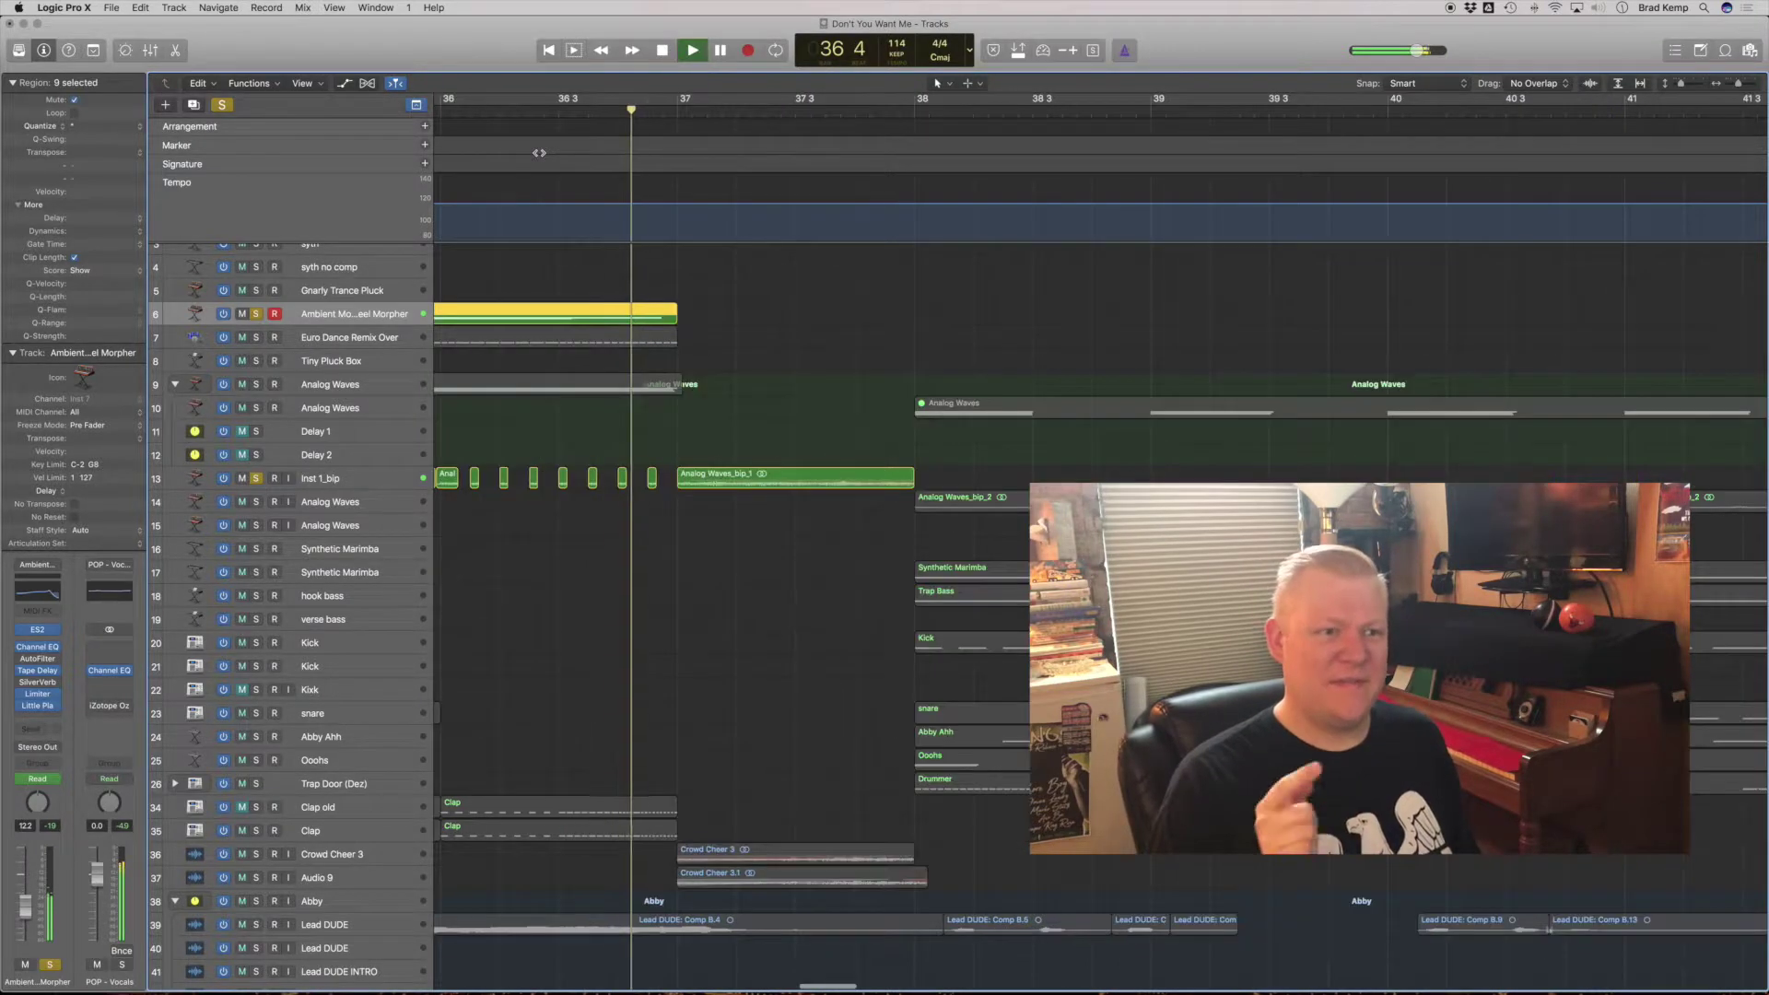
key(space)
scroll(777, 535, left, 2)
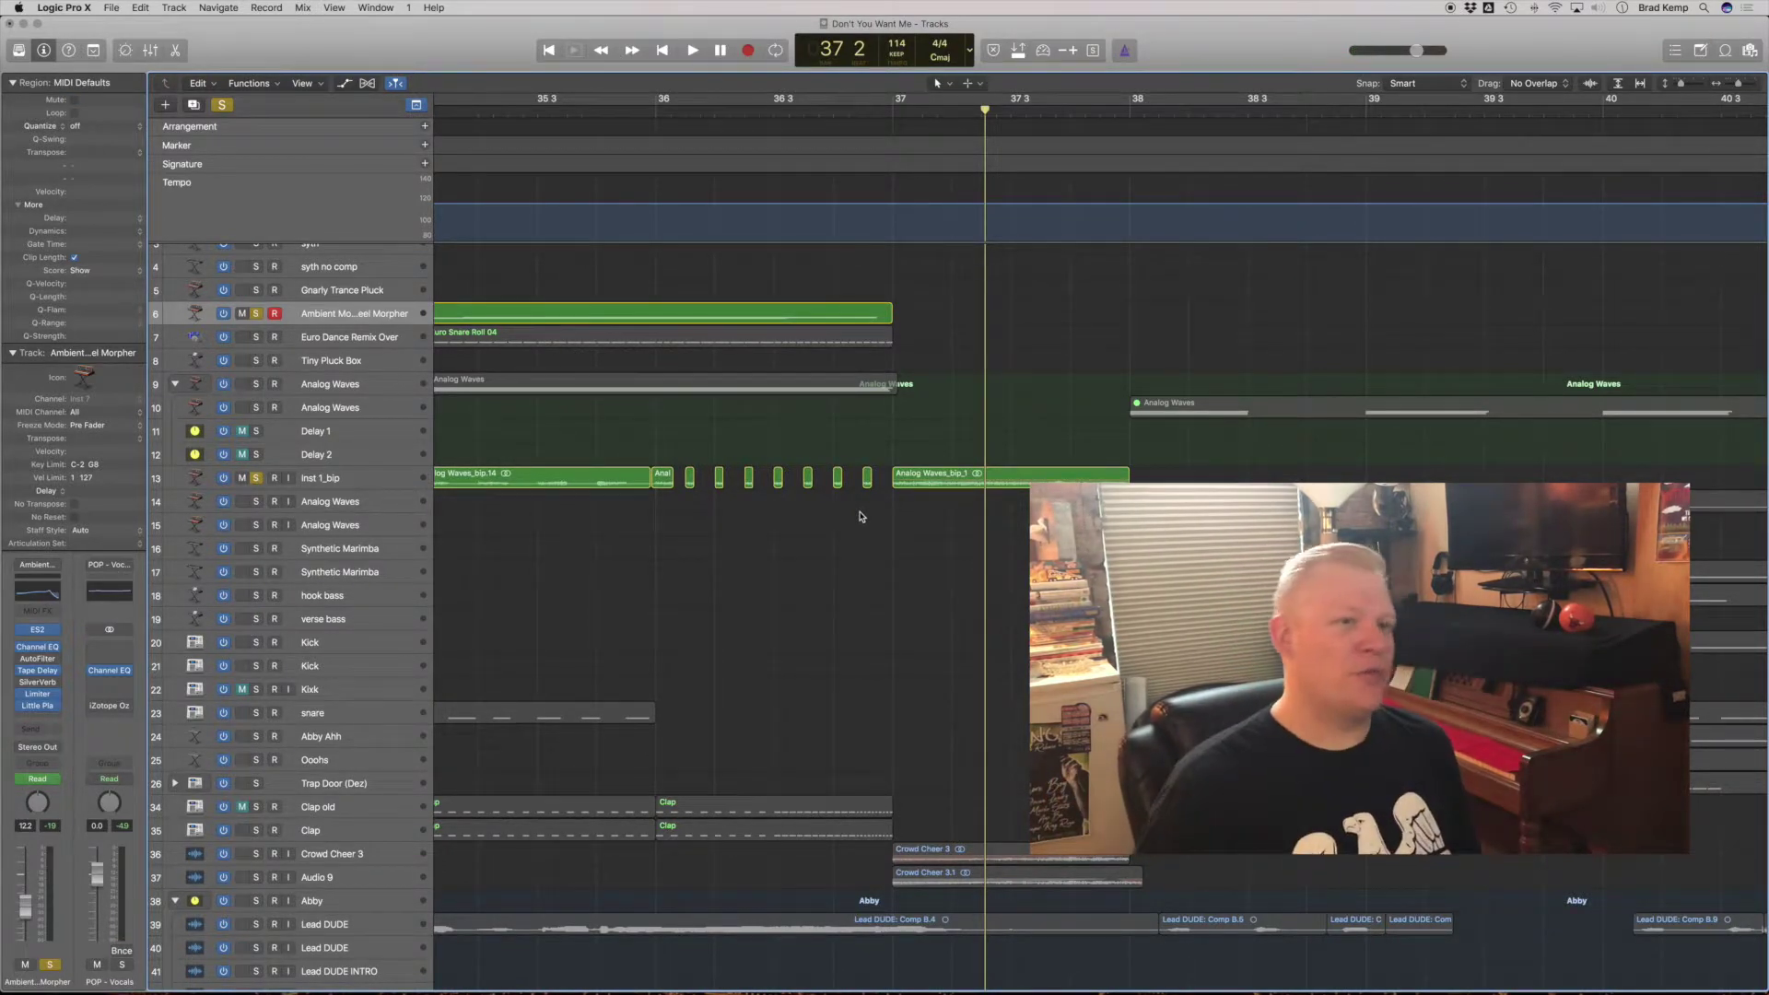
Step: Examine the slow-down fade on the Analog Waves_bip_1 region at bar 37 up close, and restore the arrangement view
key(z)
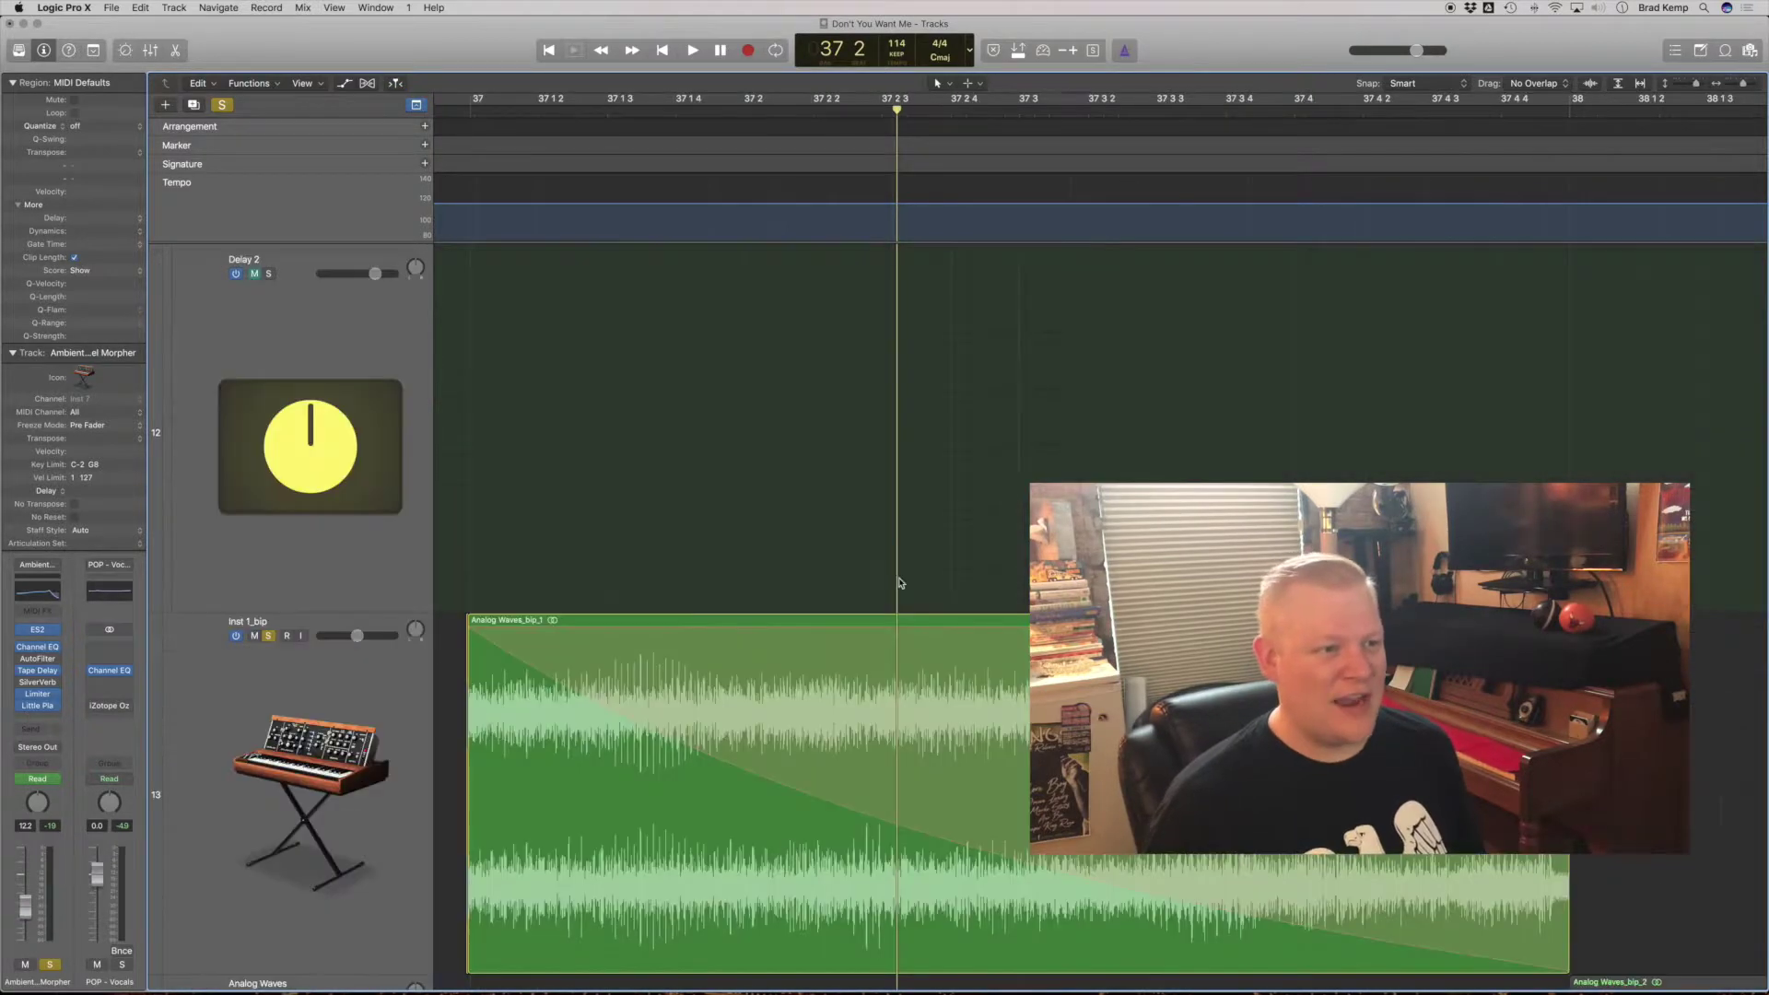
click(480, 772)
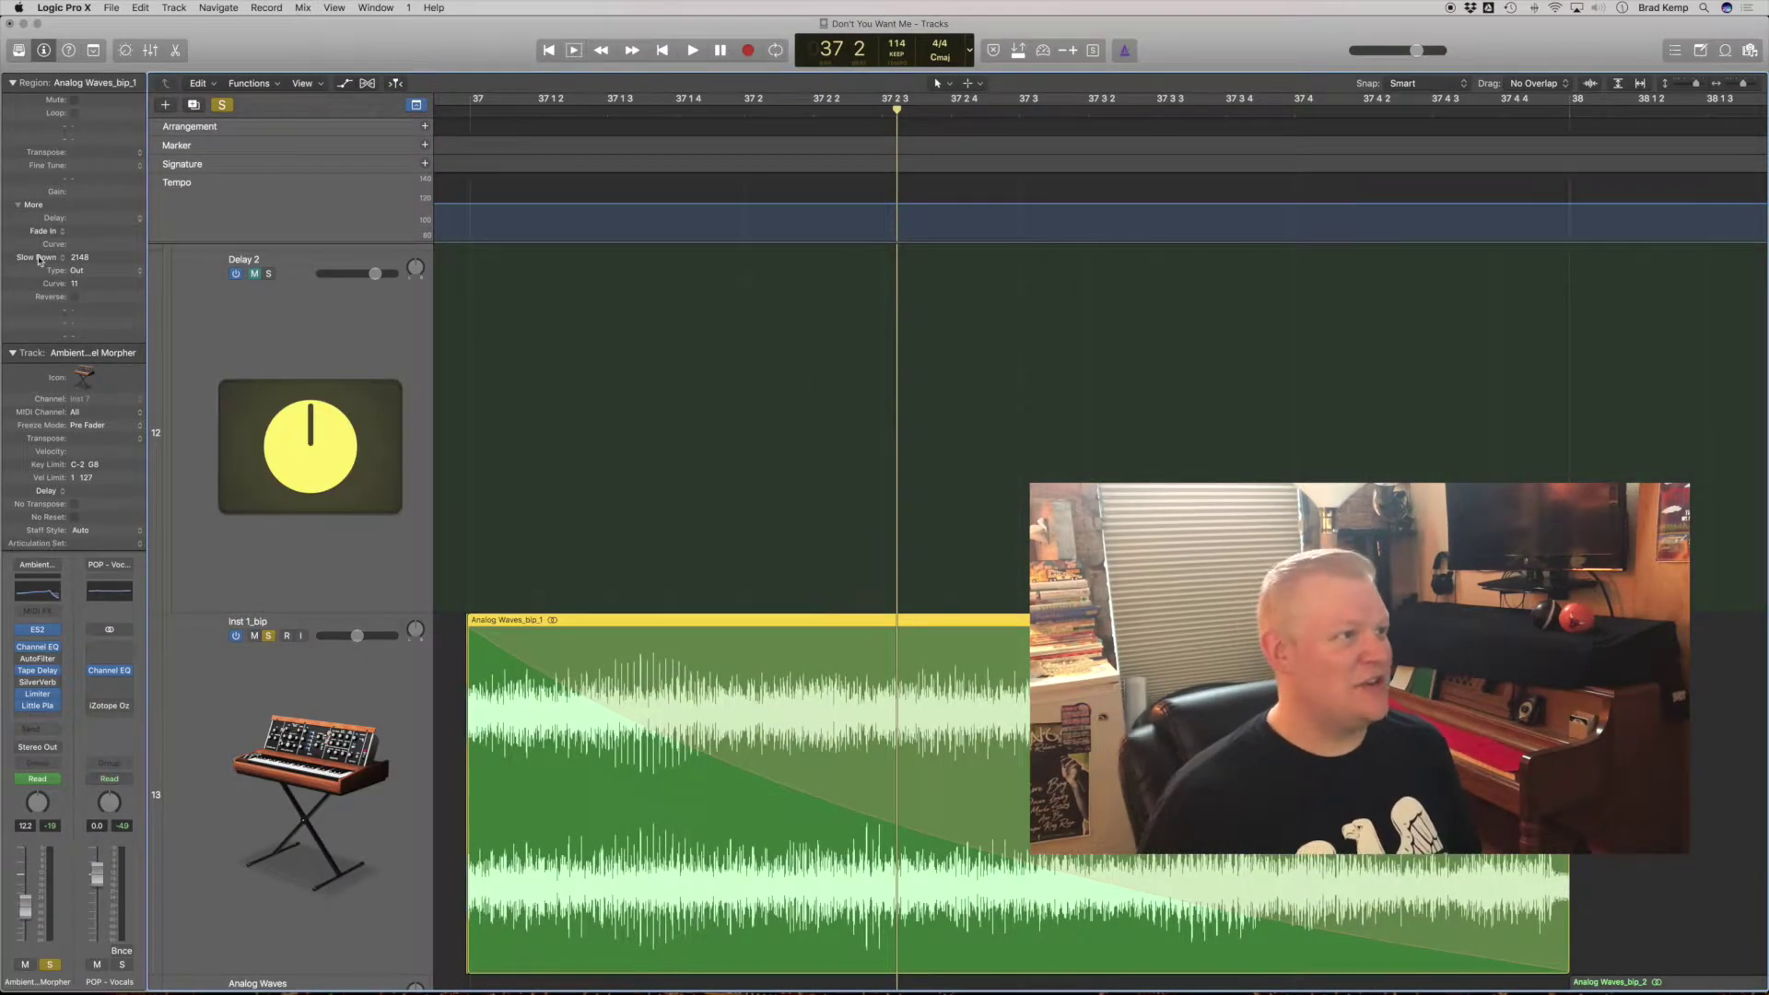
ctrl+alt+click(737, 433)
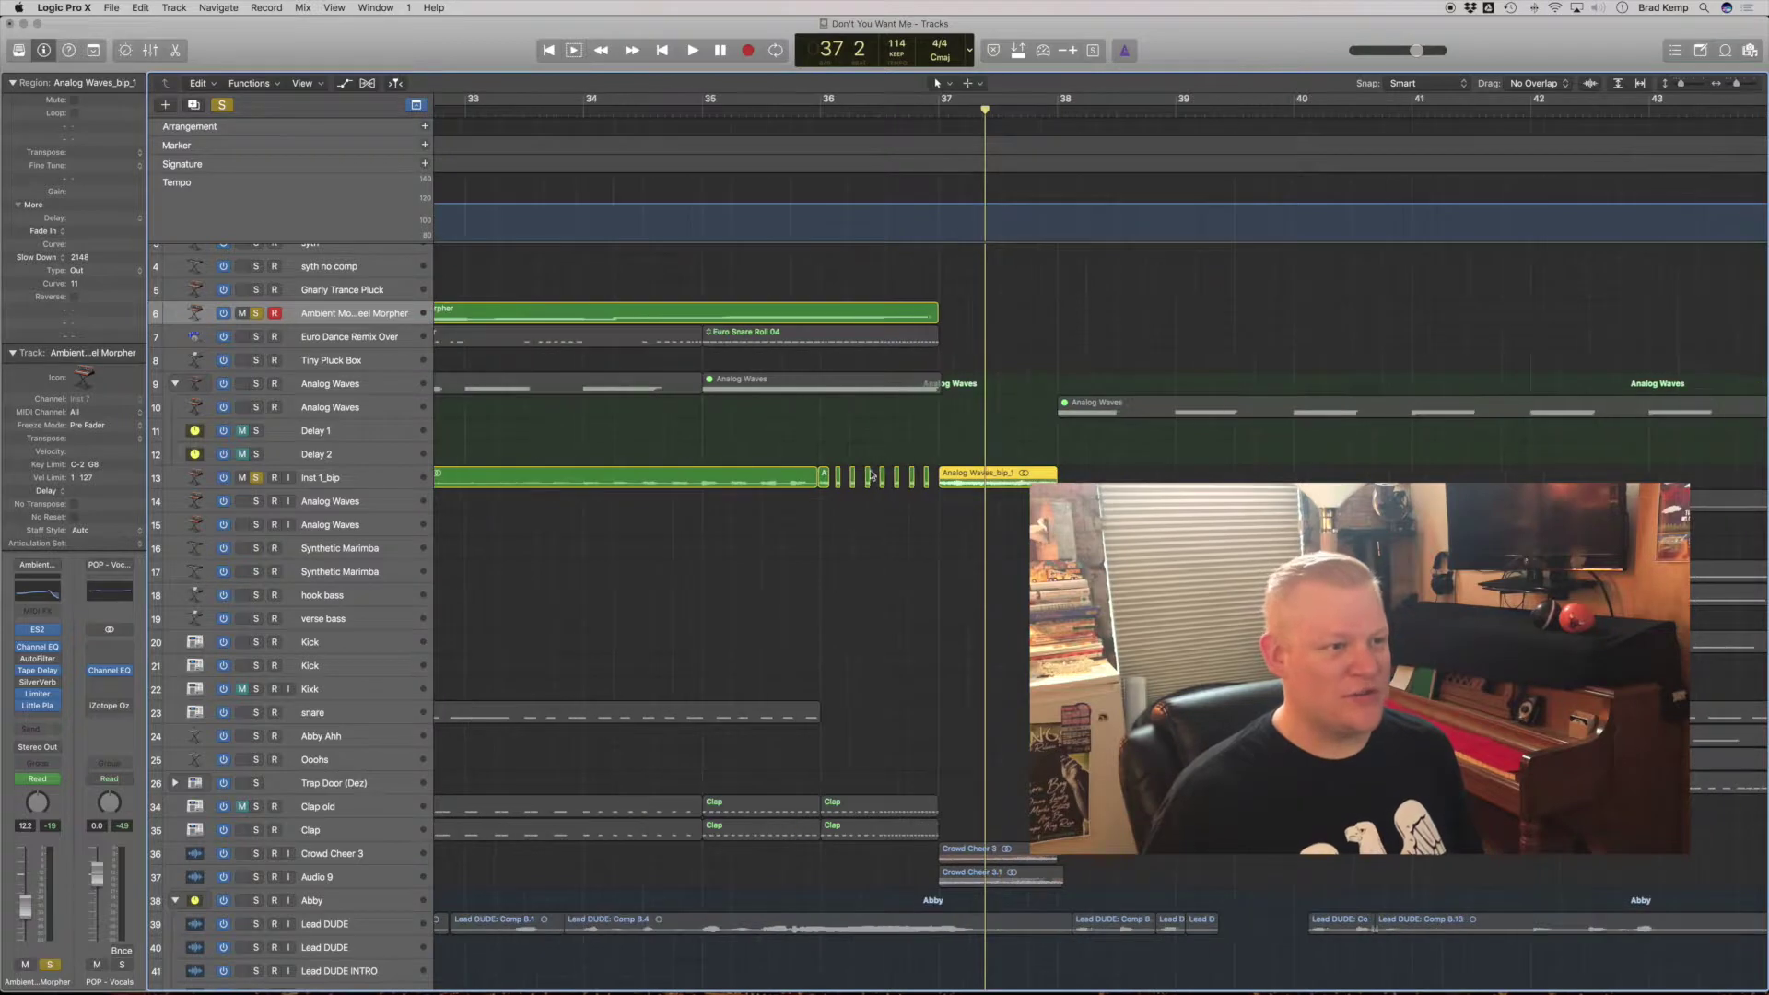
Step: Clear all track solos and play the full build-up from just before bar 32, stopping in bar 37
scroll(870, 483, left, 5)
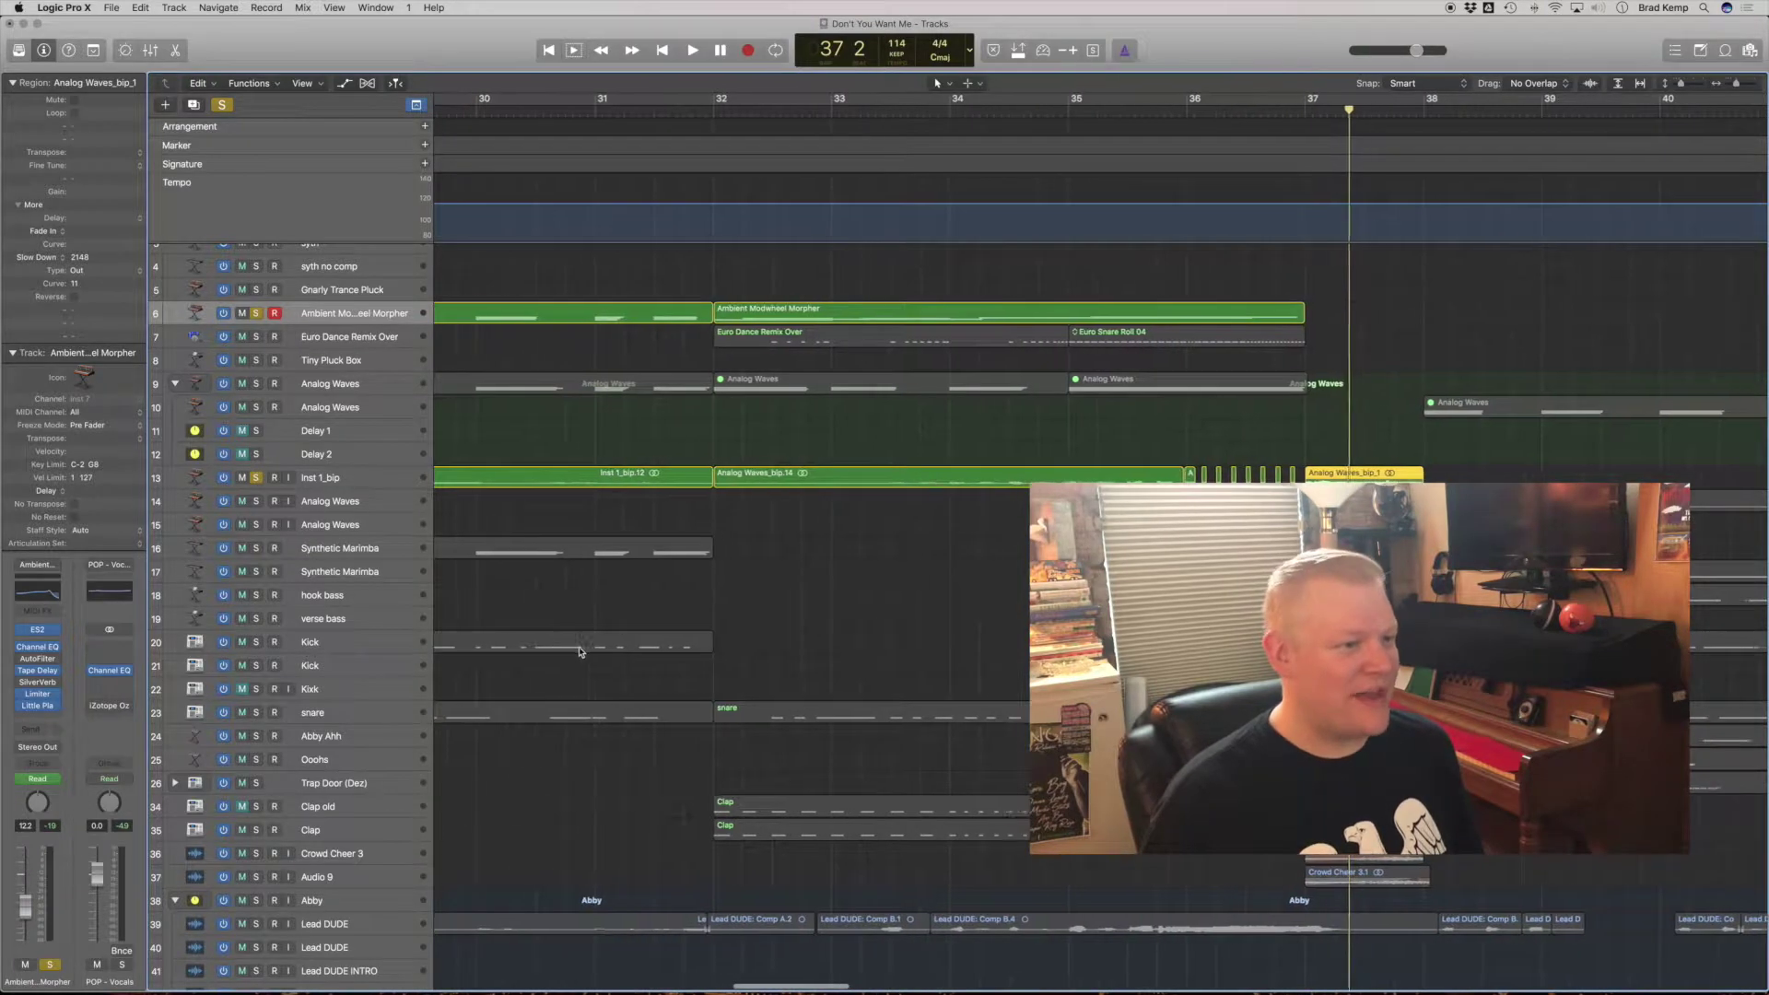
click(256, 314)
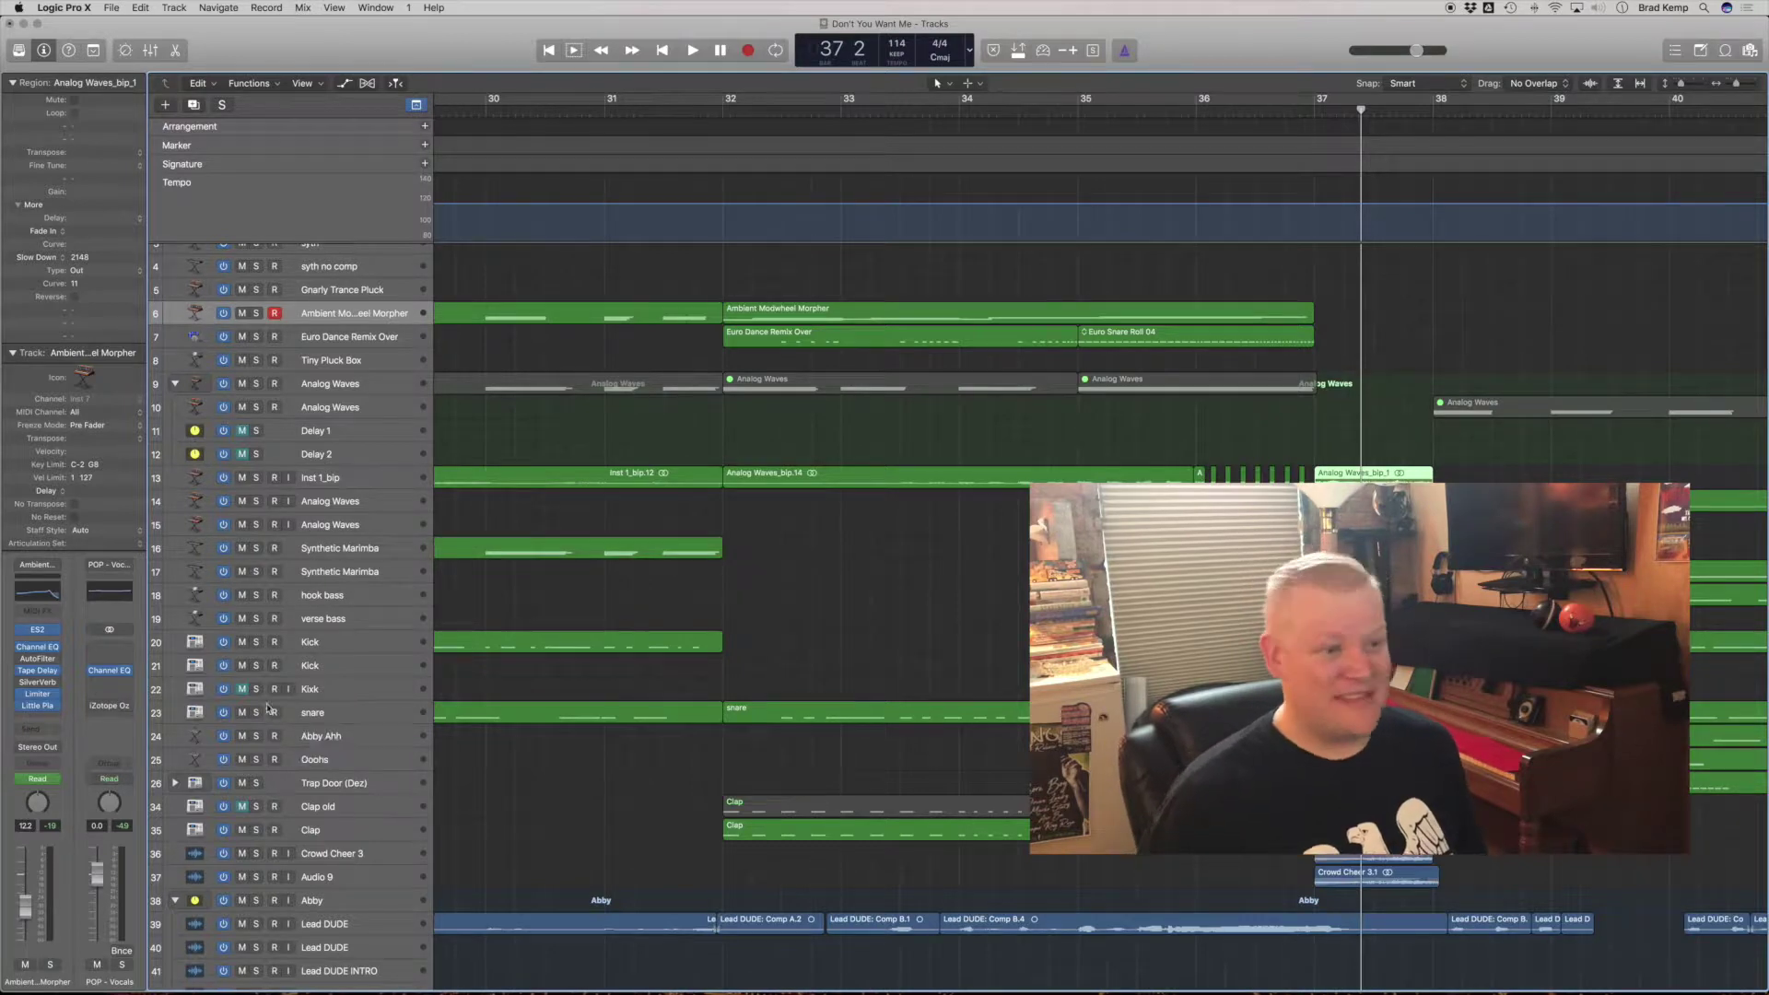
click(709, 112)
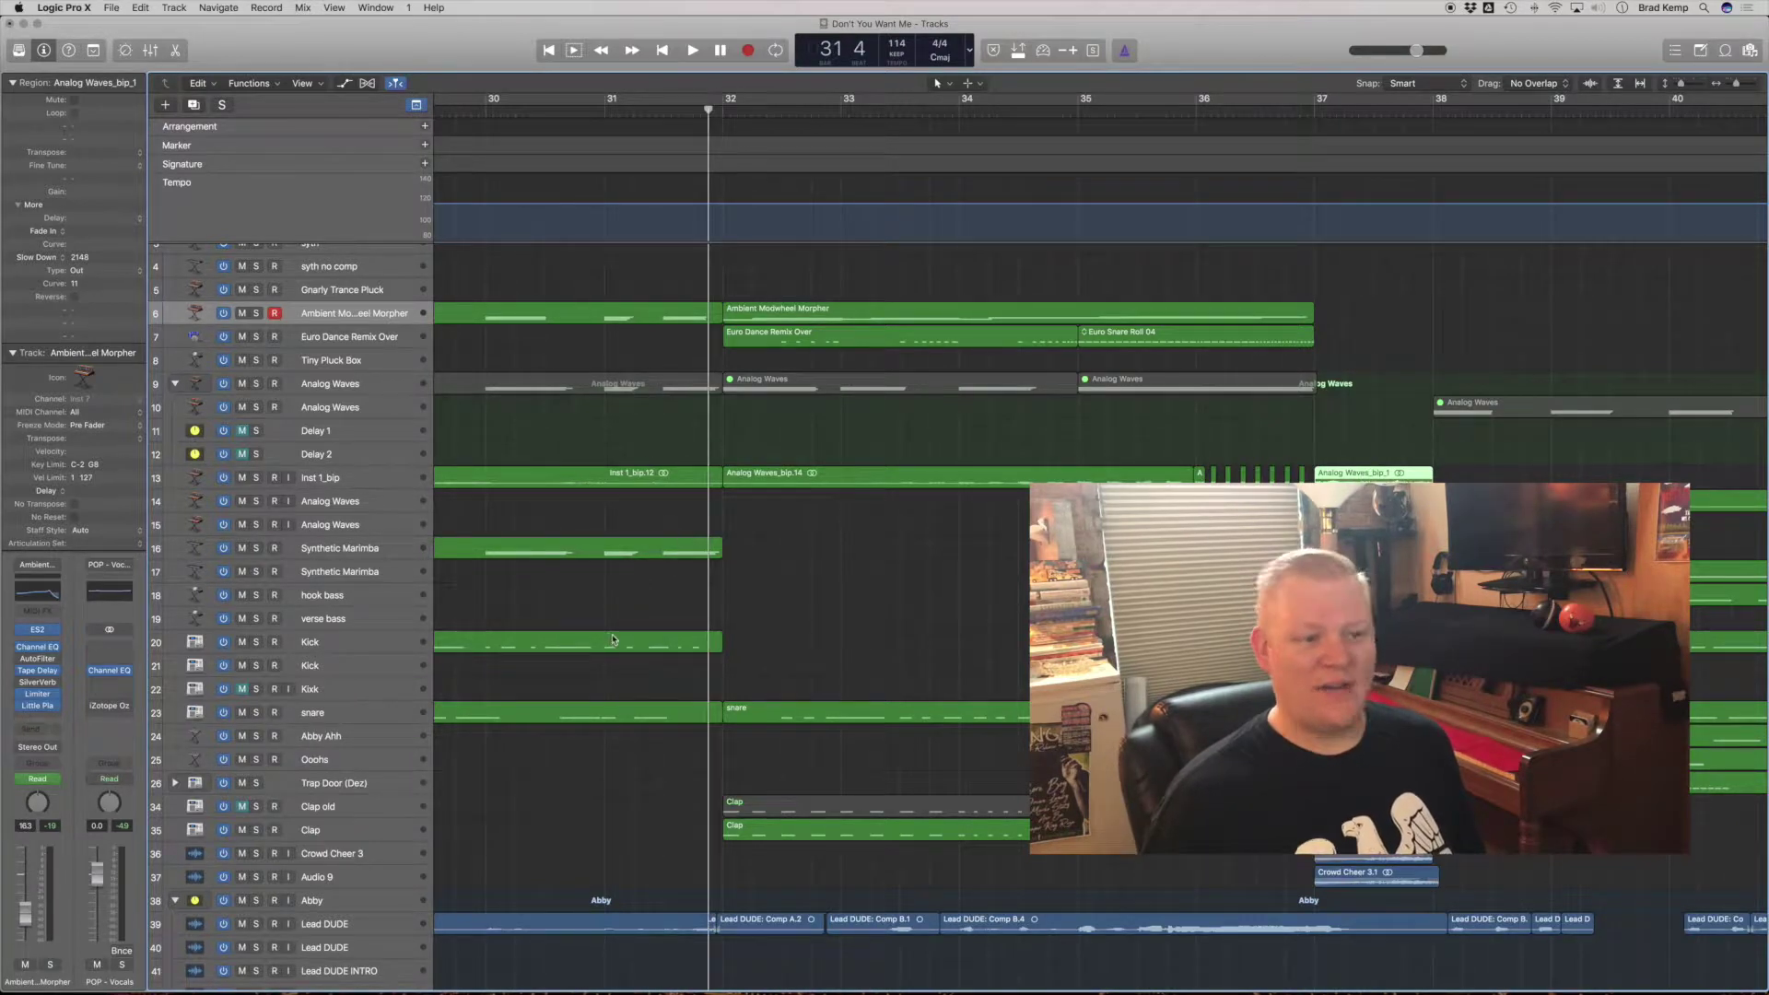
key(space)
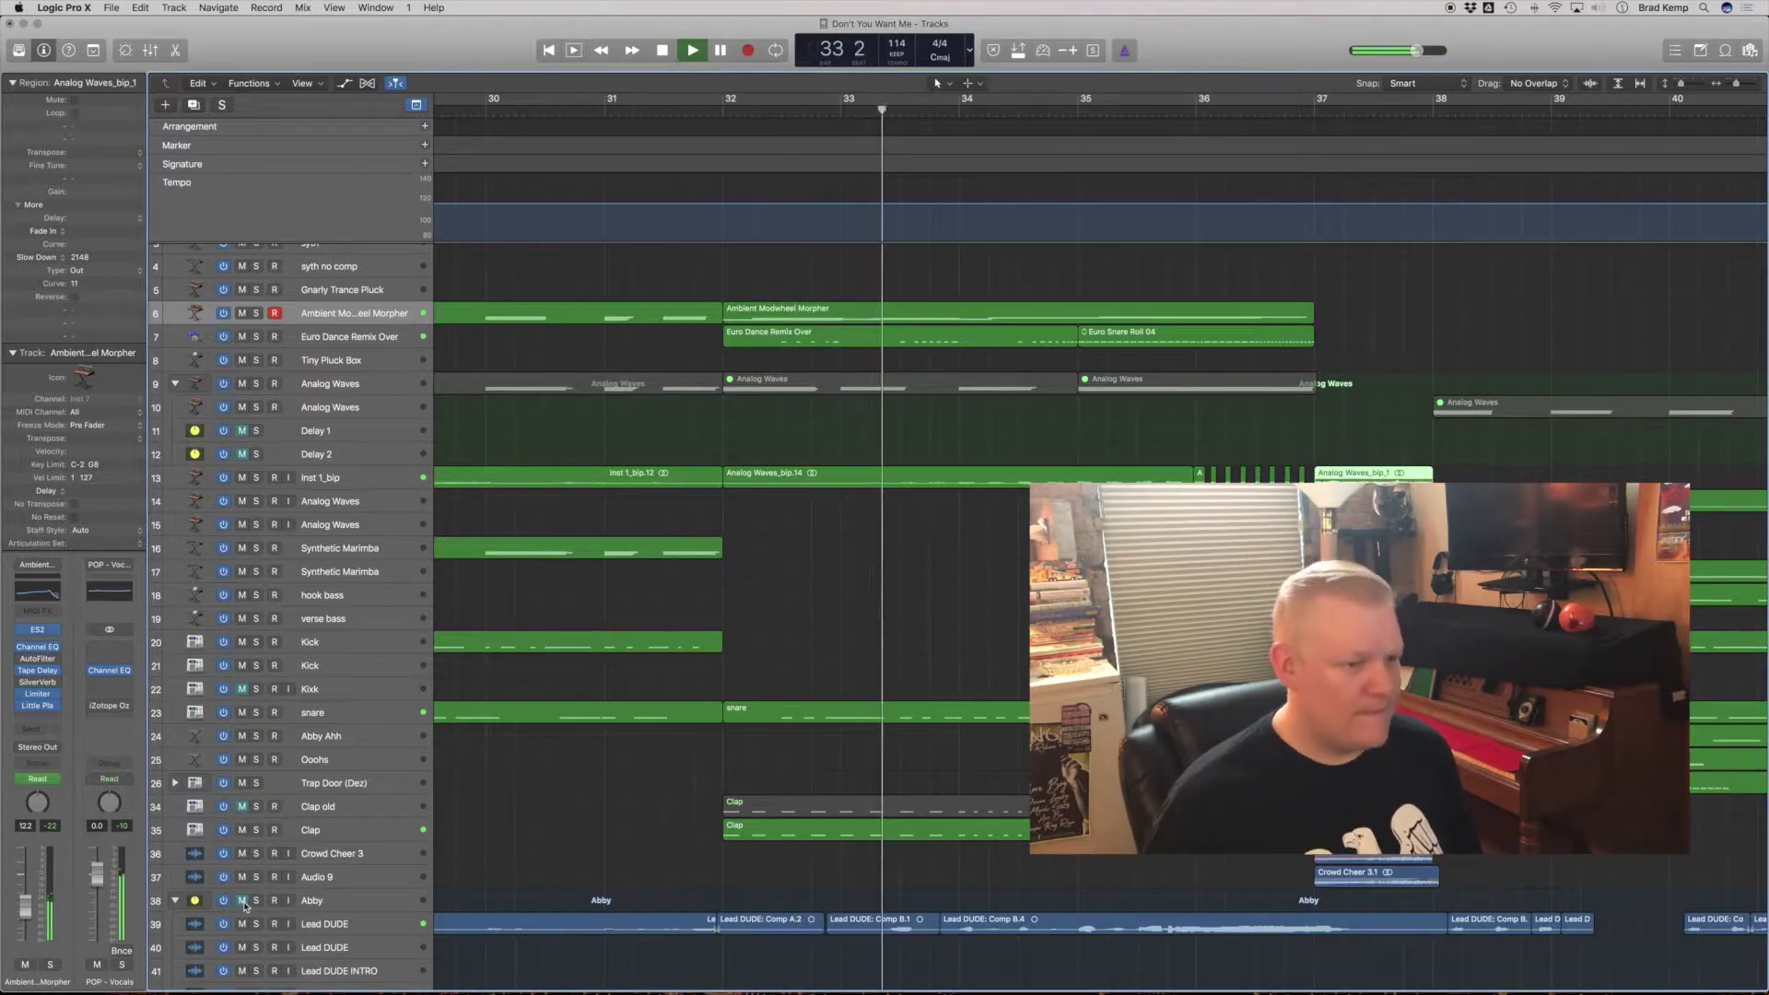
key(space)
key(space)
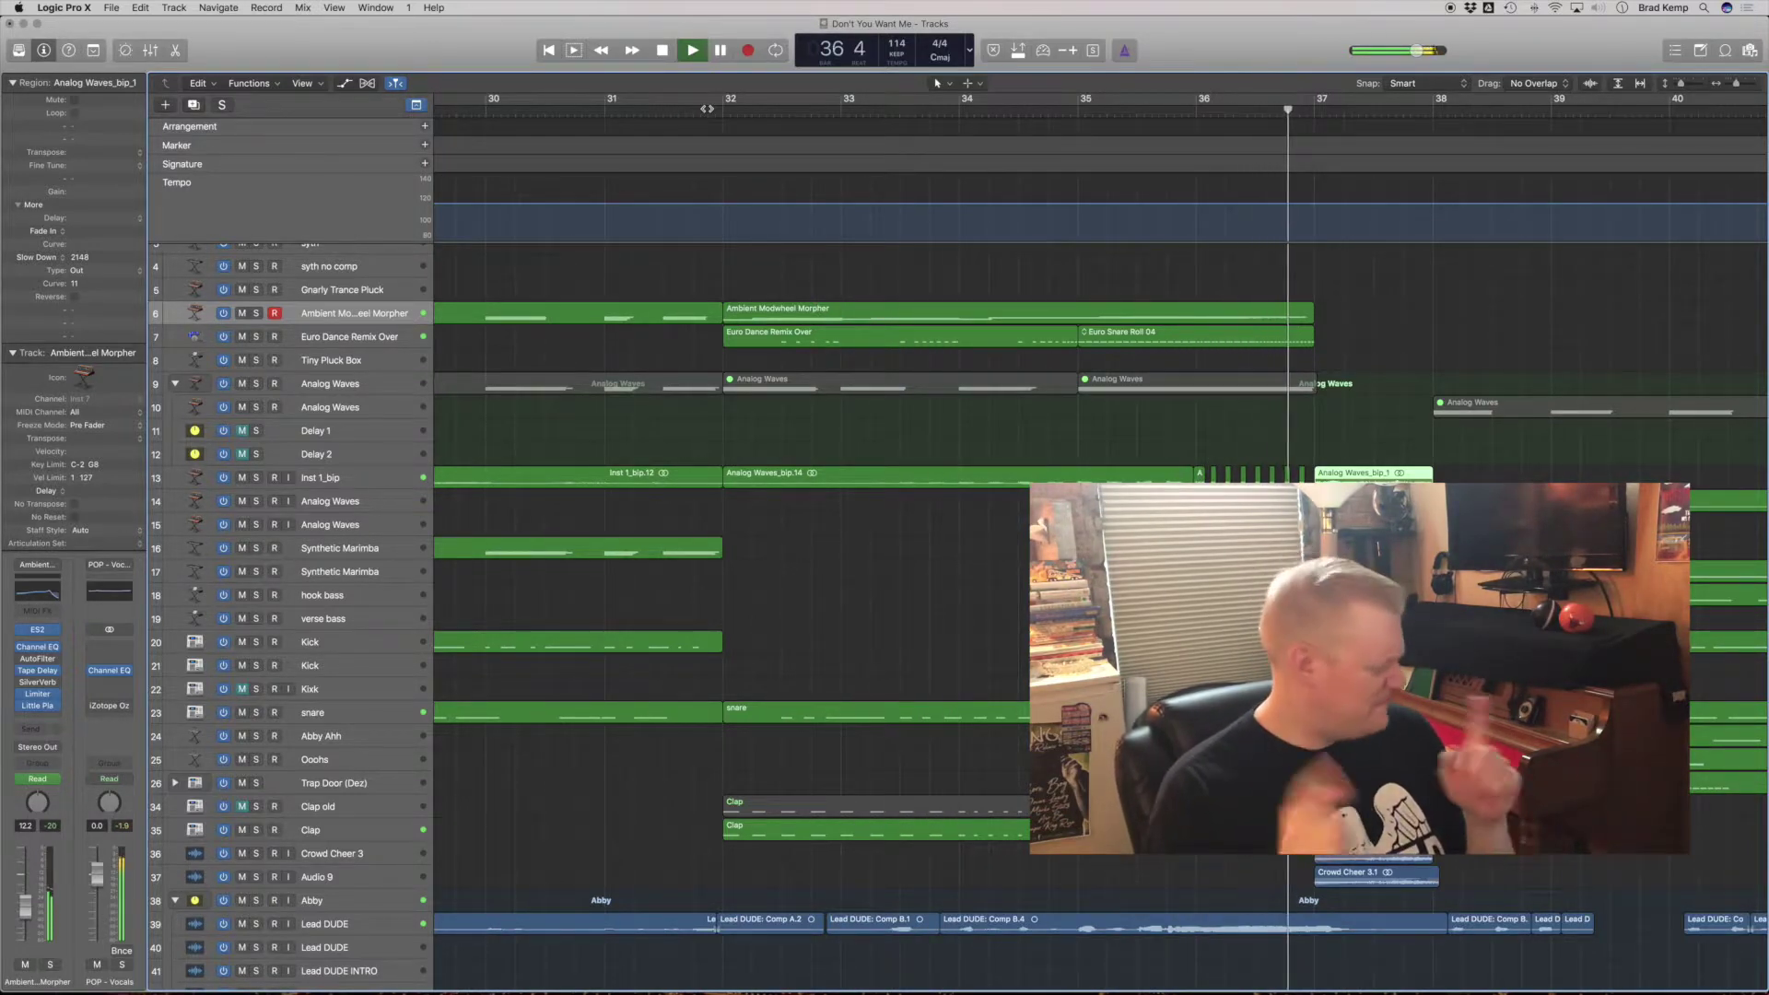
key(space)
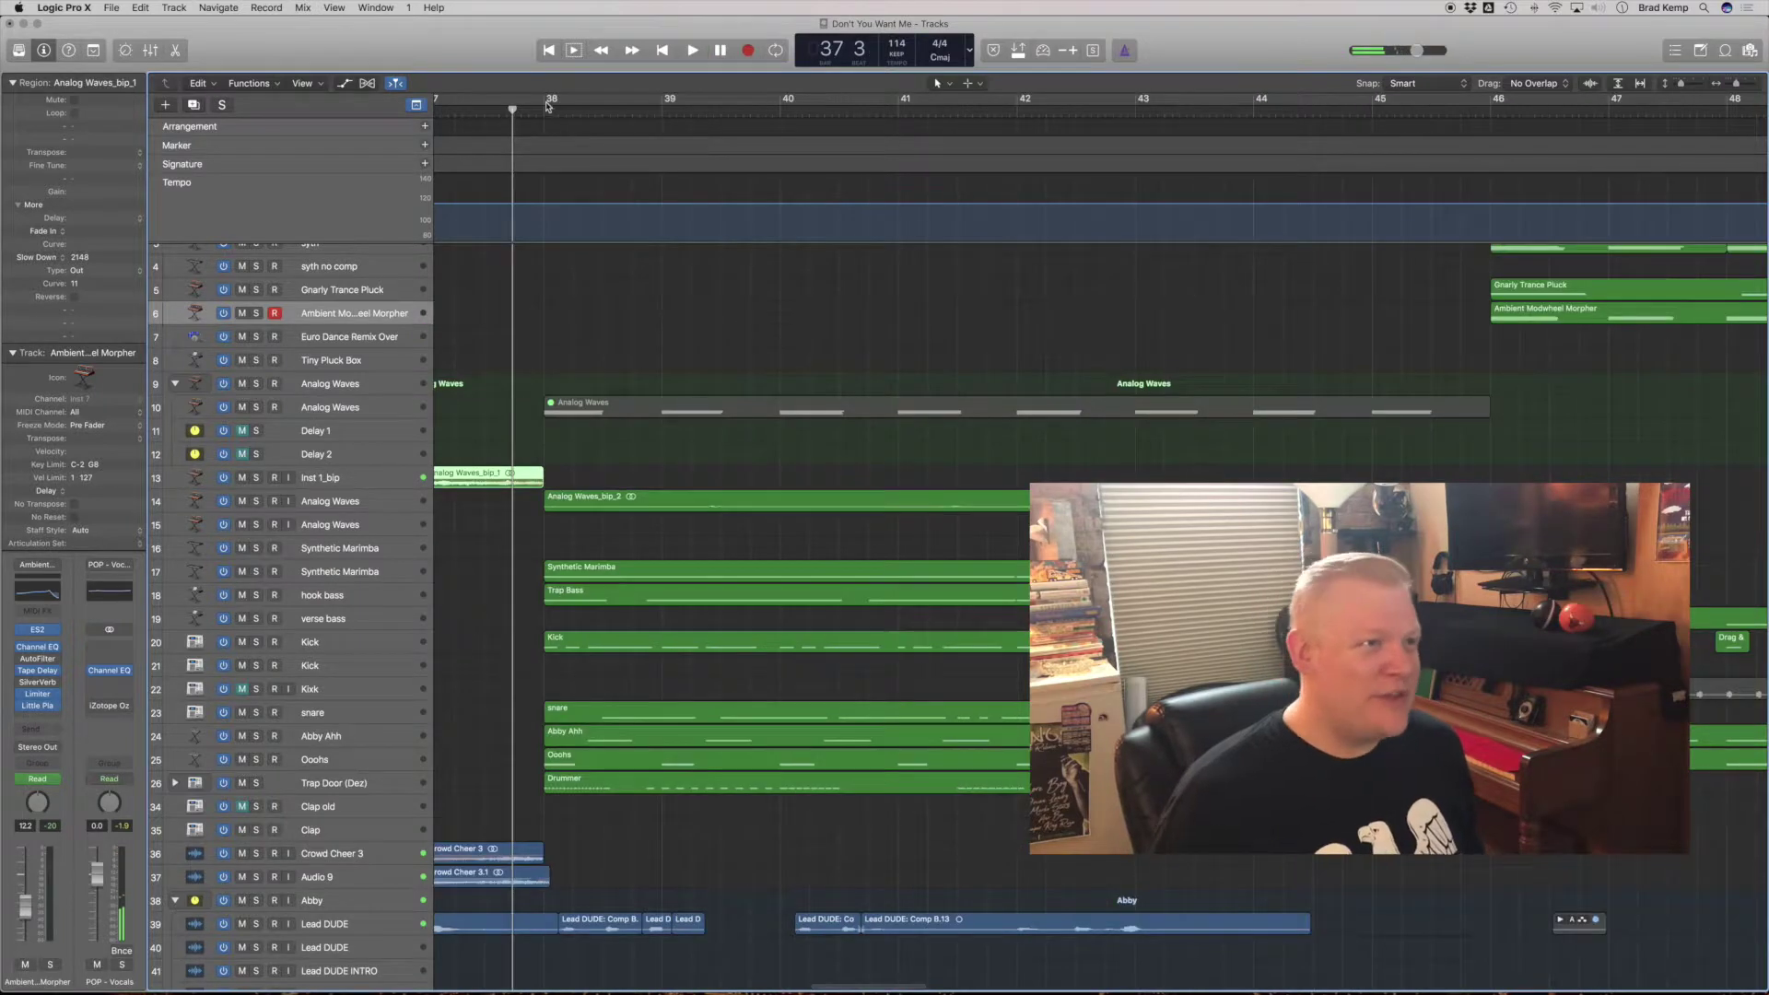
Step: Turn on cycling for bars 38 to 46 and play the section from bar 38, stopping in bar 41
click(546, 111)
key(c)
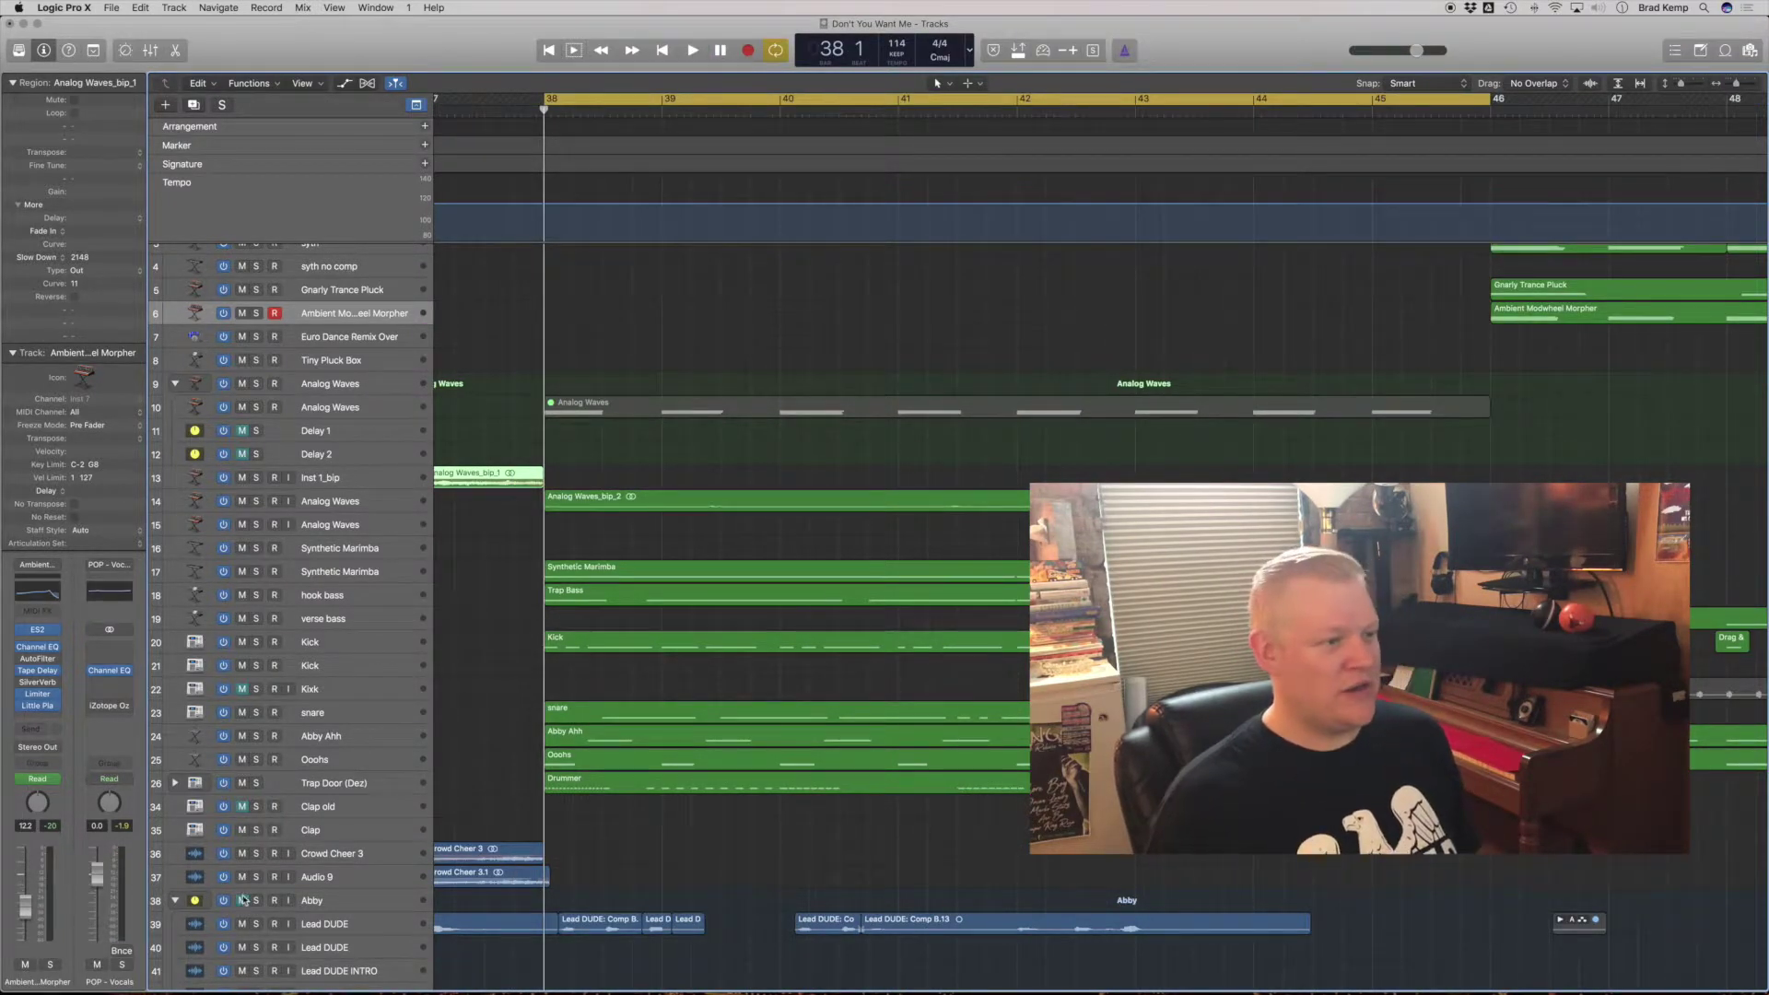
key(z)
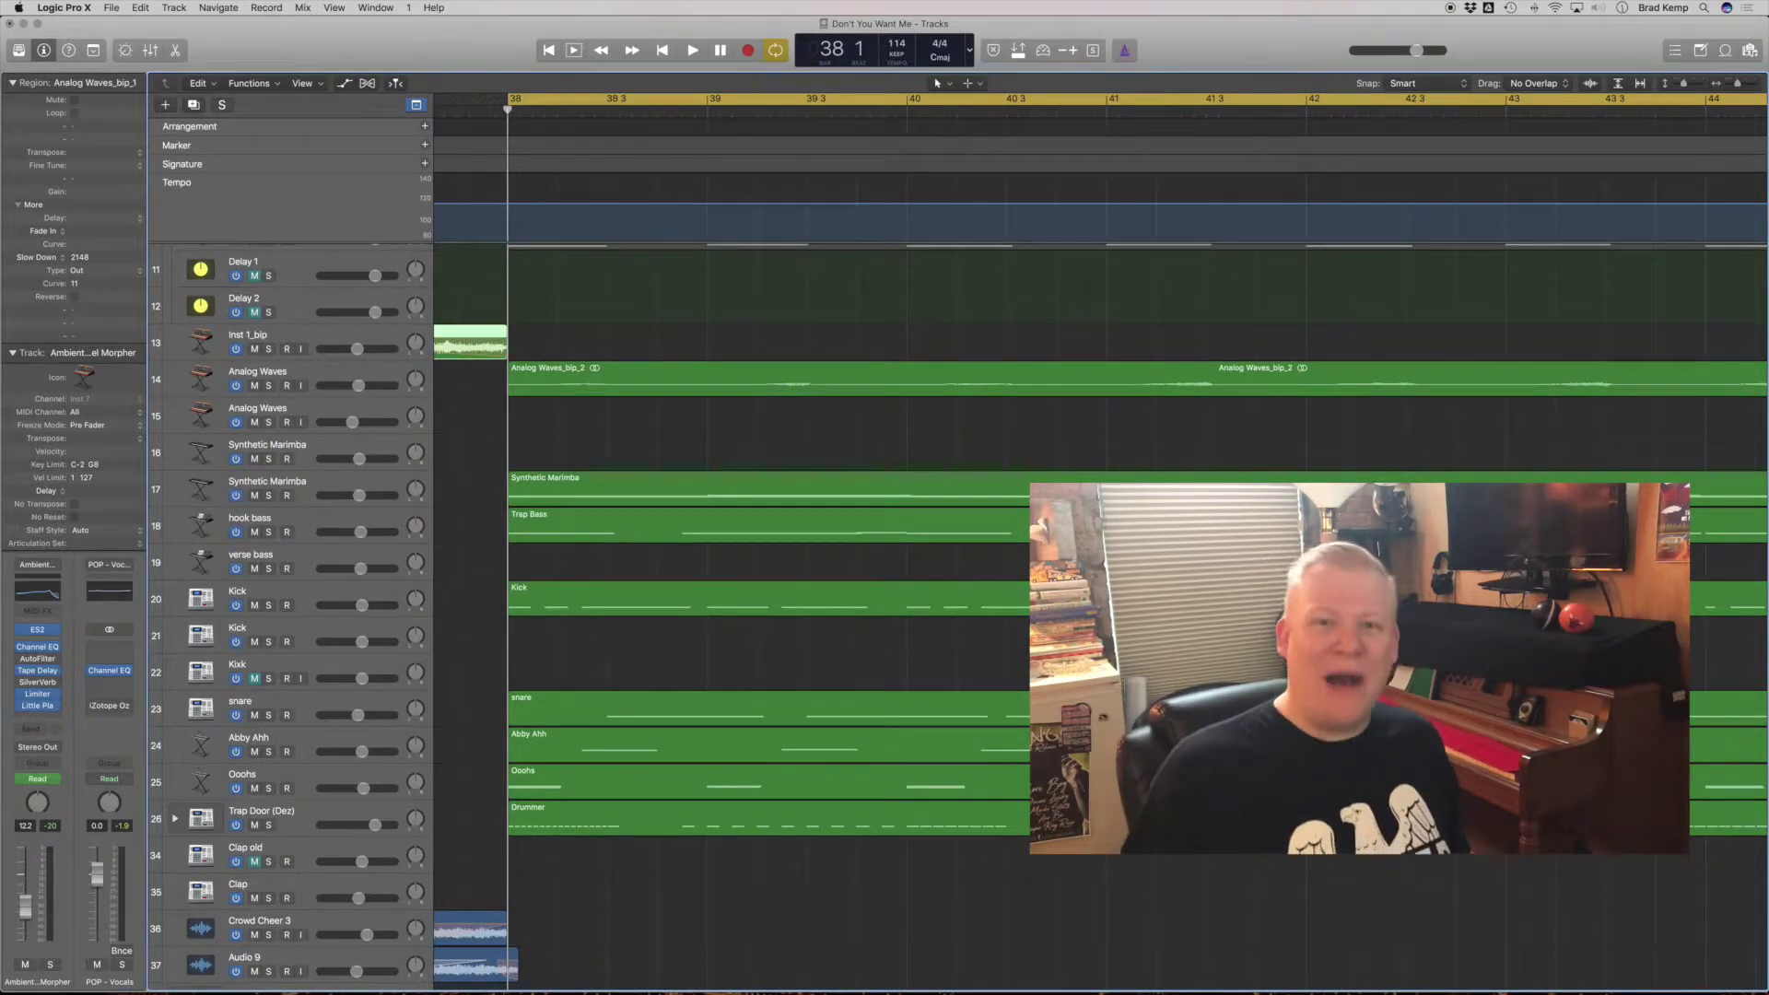
key(space)
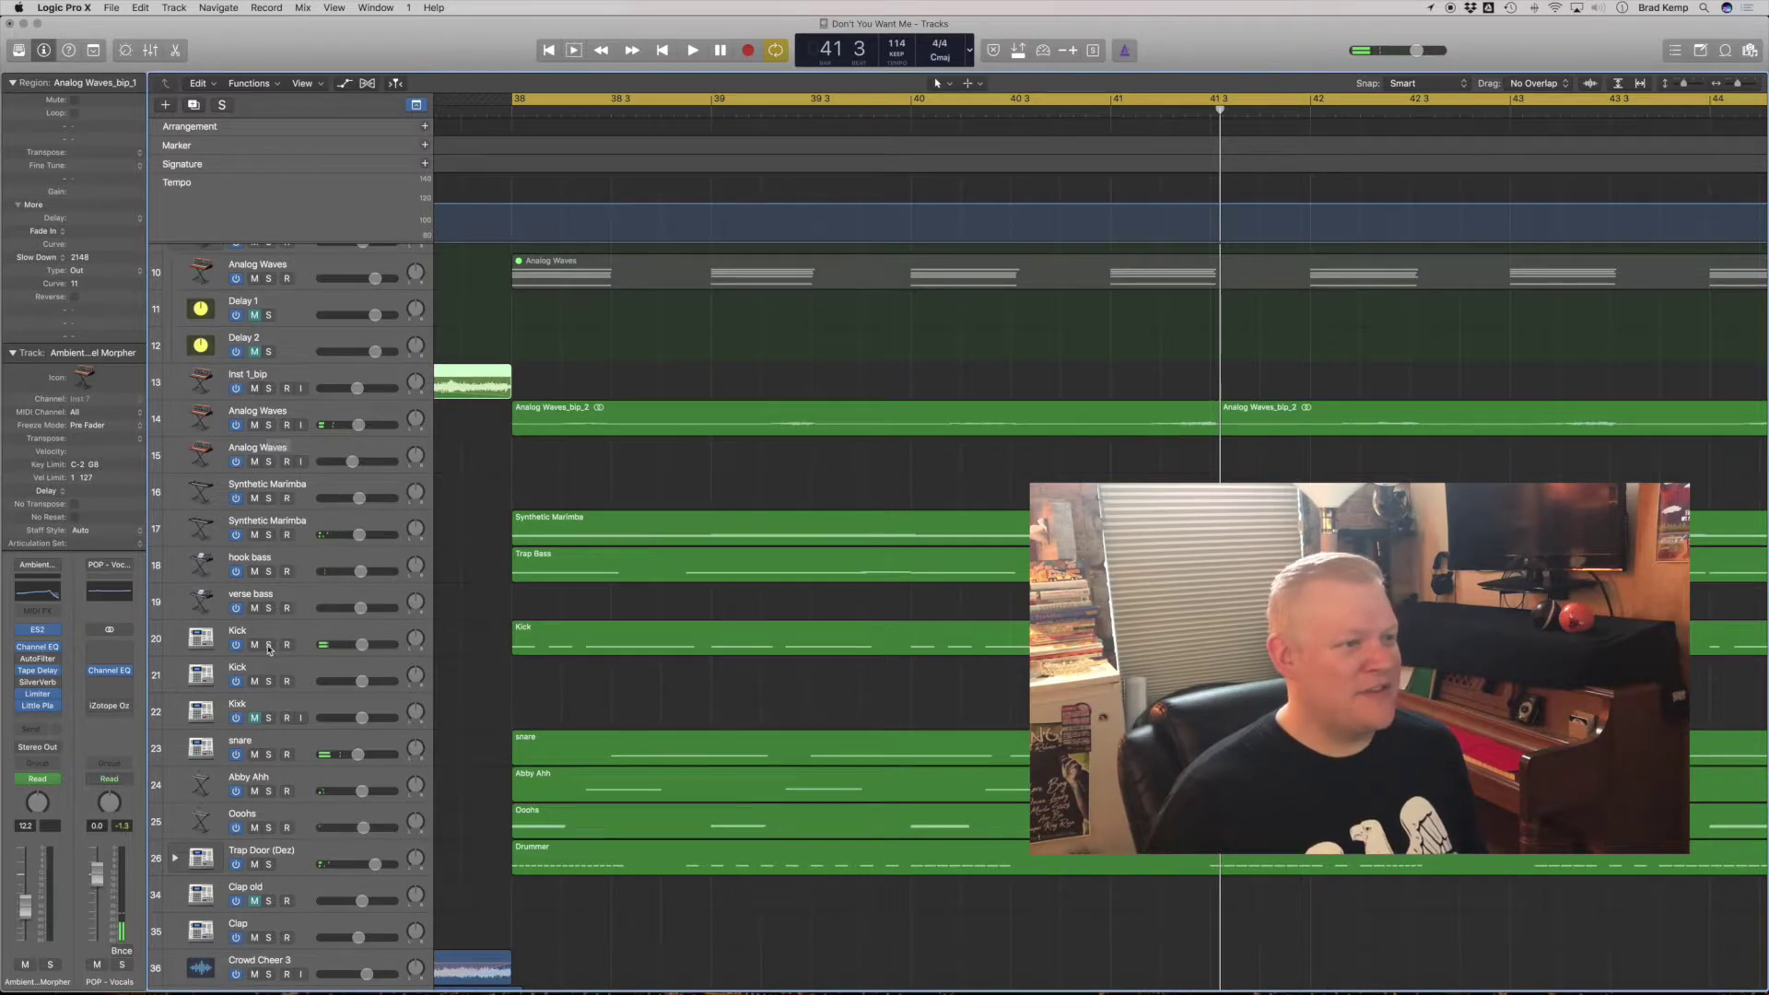
Step: Solo Analog Waves track 14, play it from bar 38 while examining its waveform up close, and restore the arrangement view
click(268, 425)
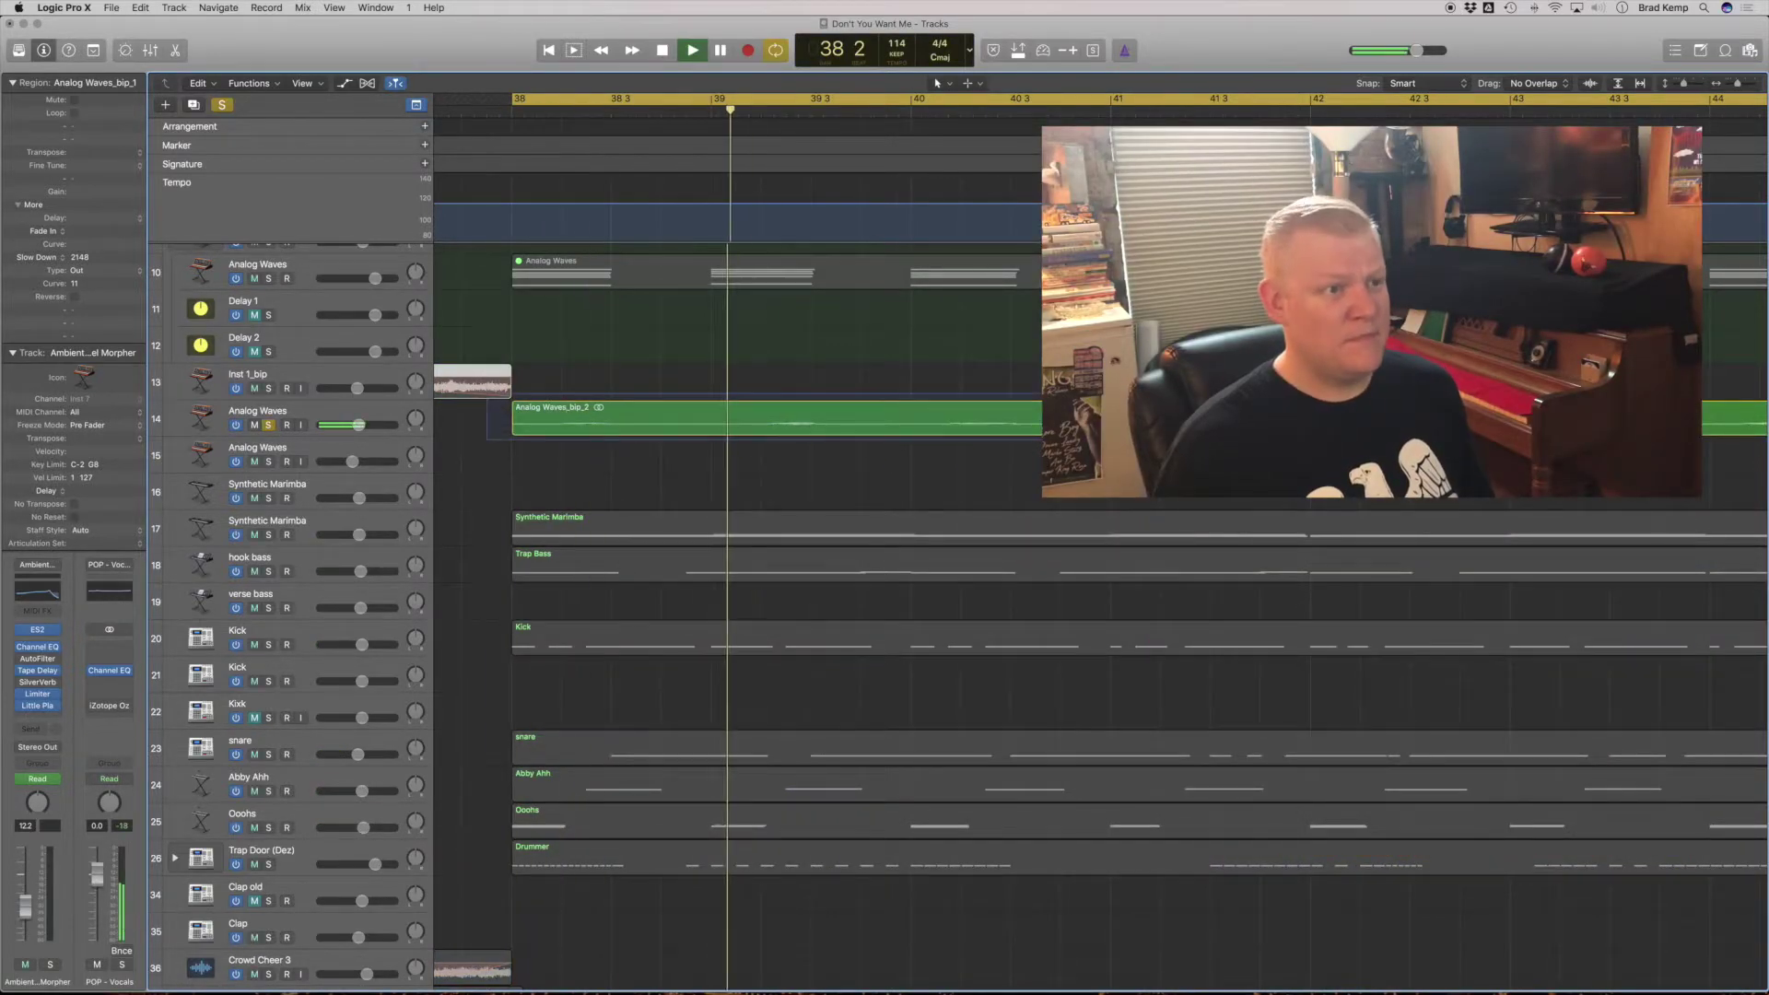
key(z)
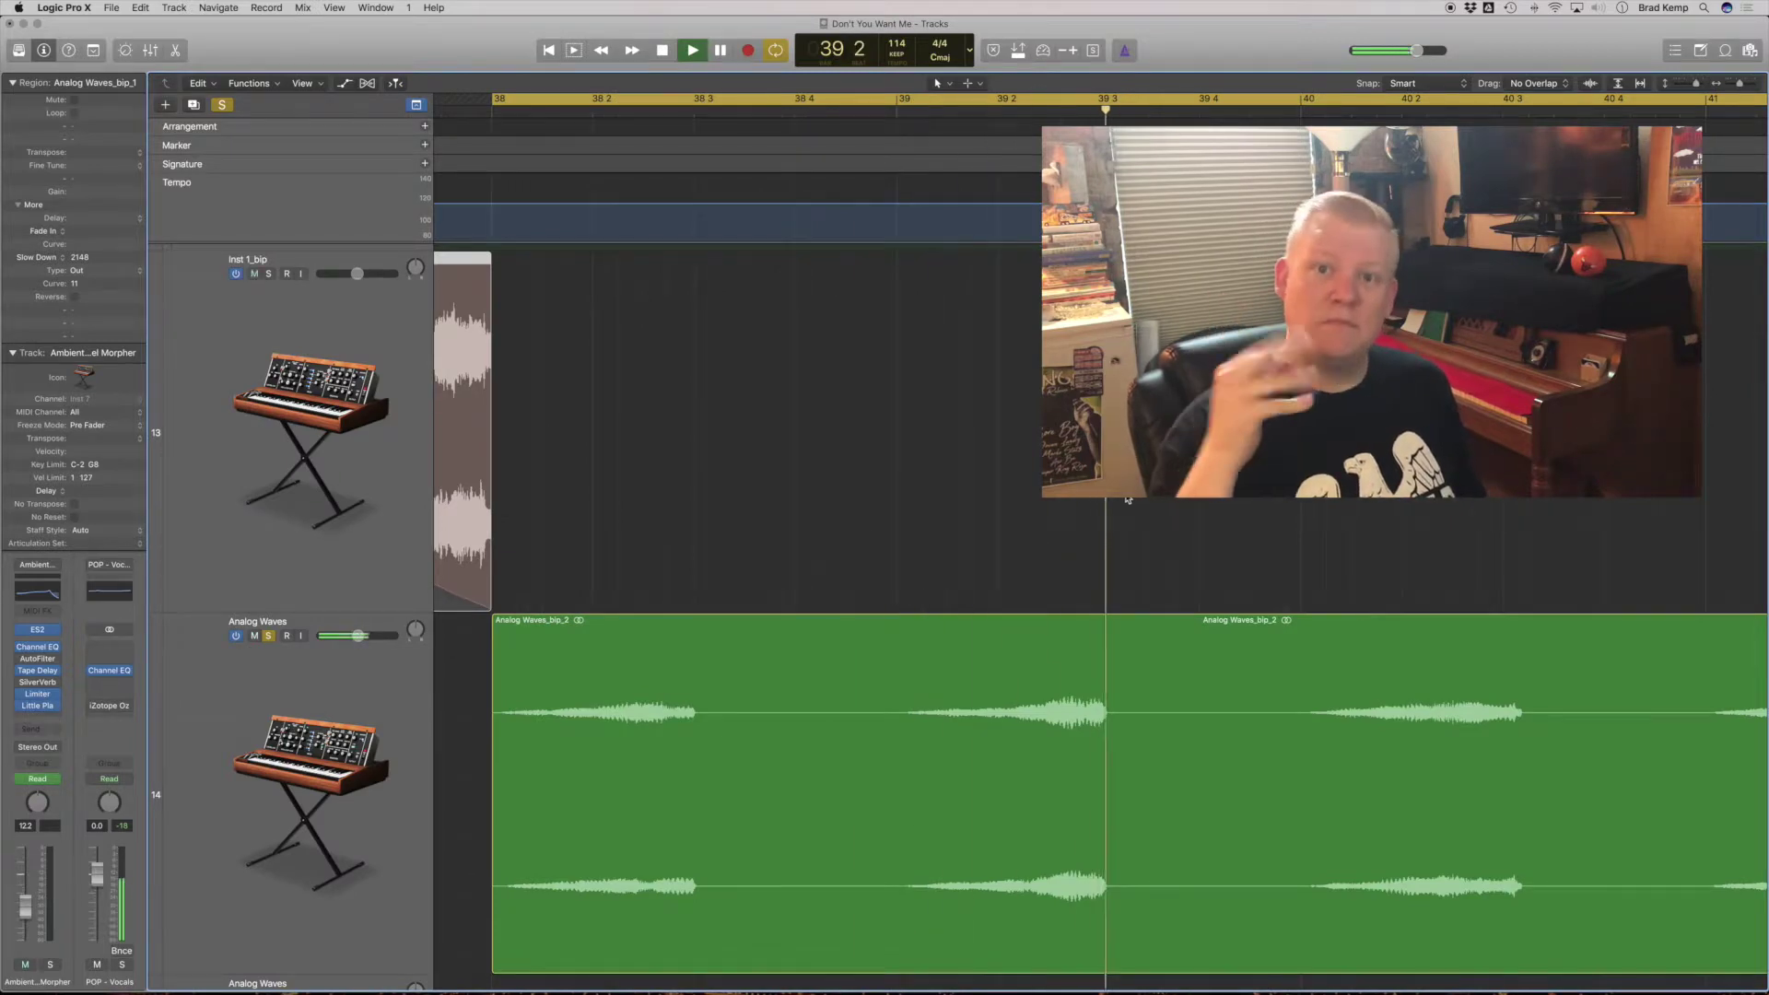
key(space)
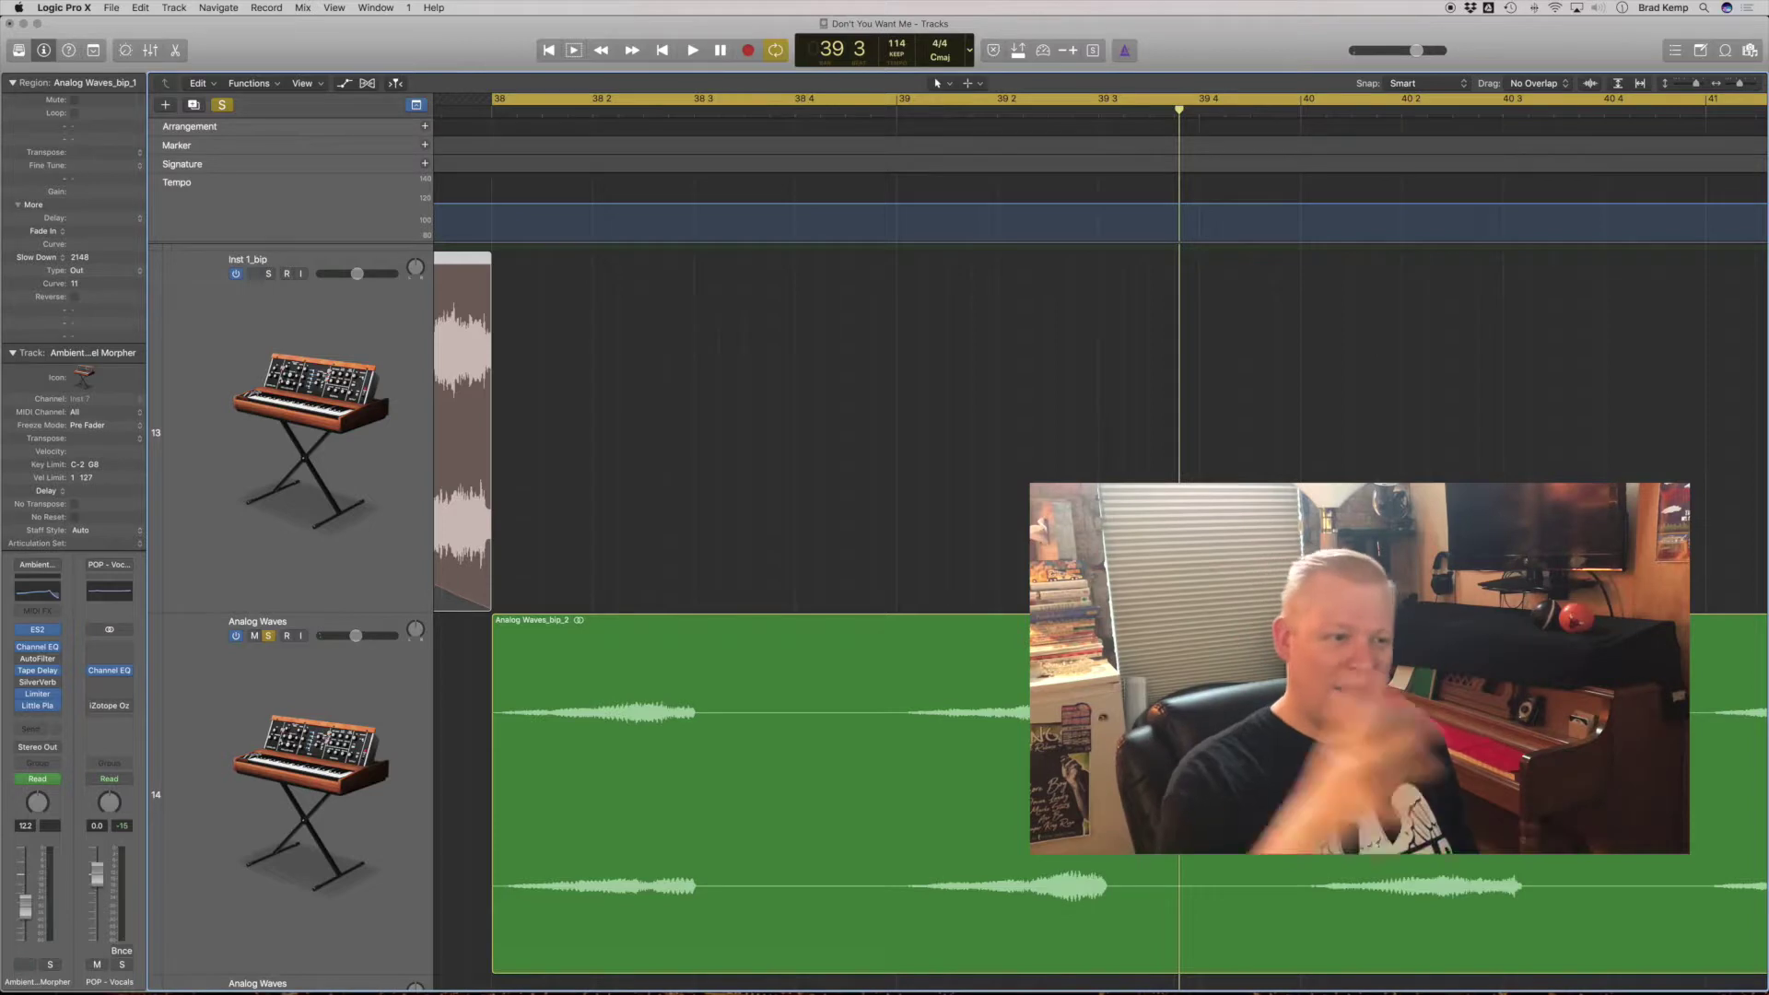
key(space)
key(space)
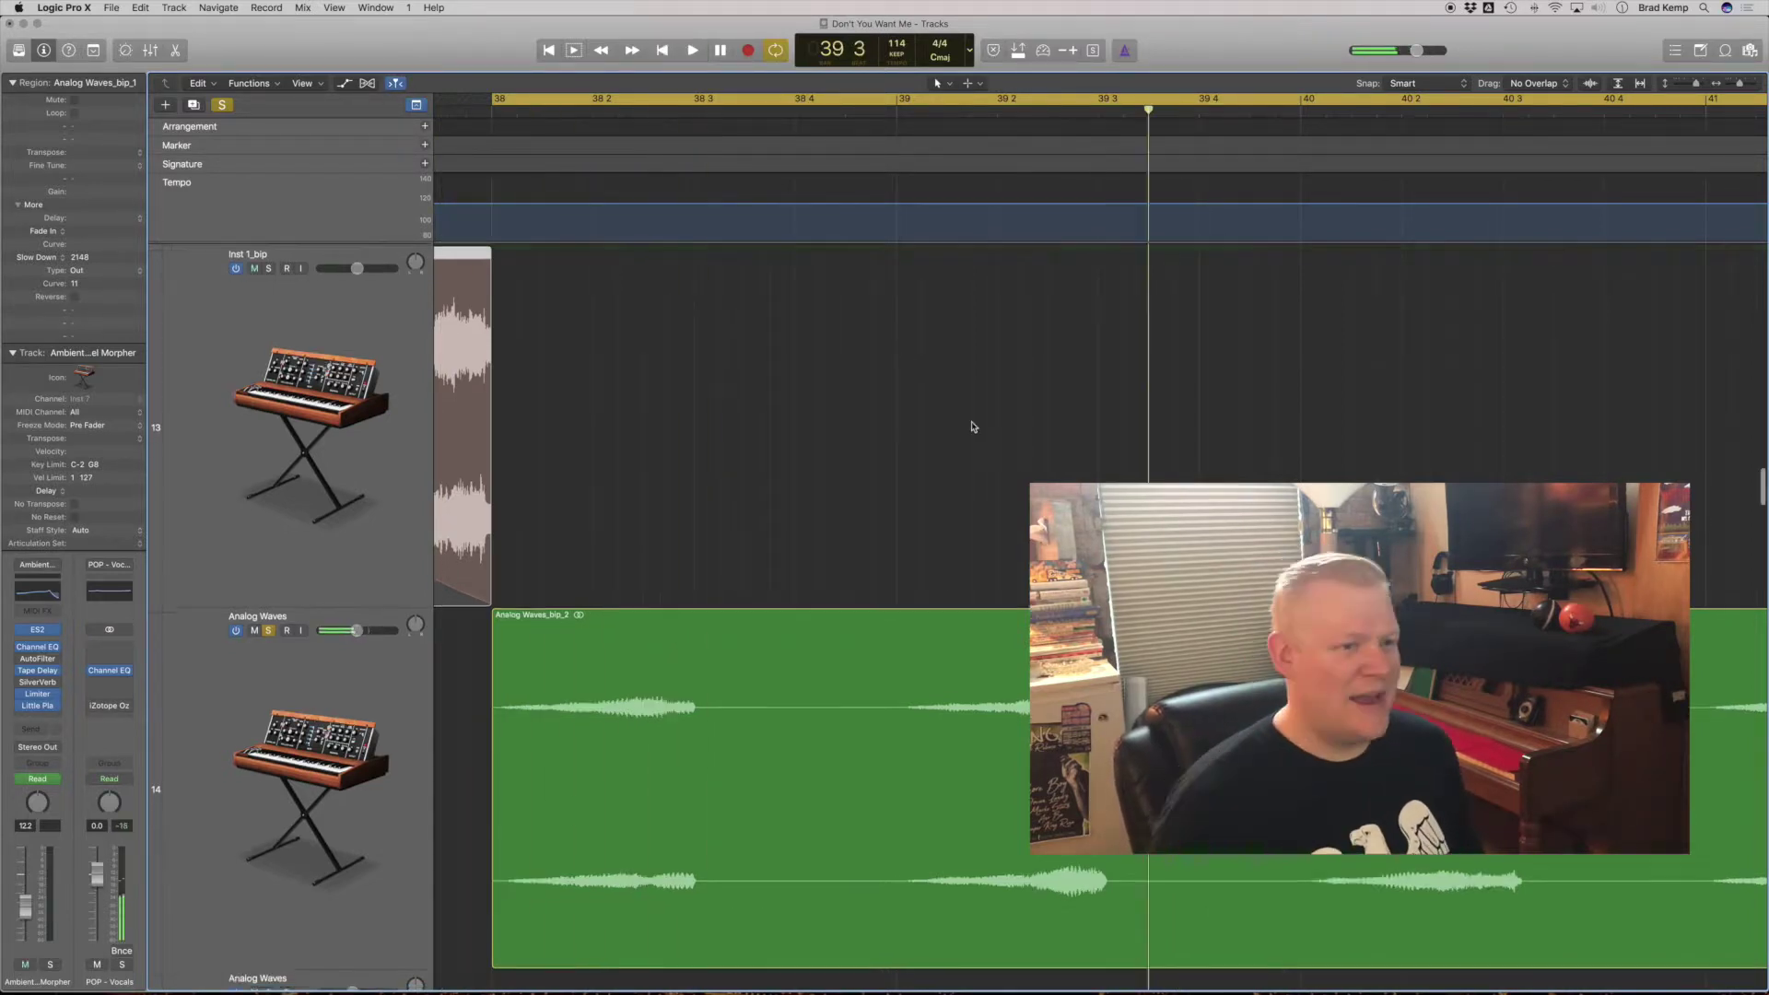
scroll(973, 426, down, 5)
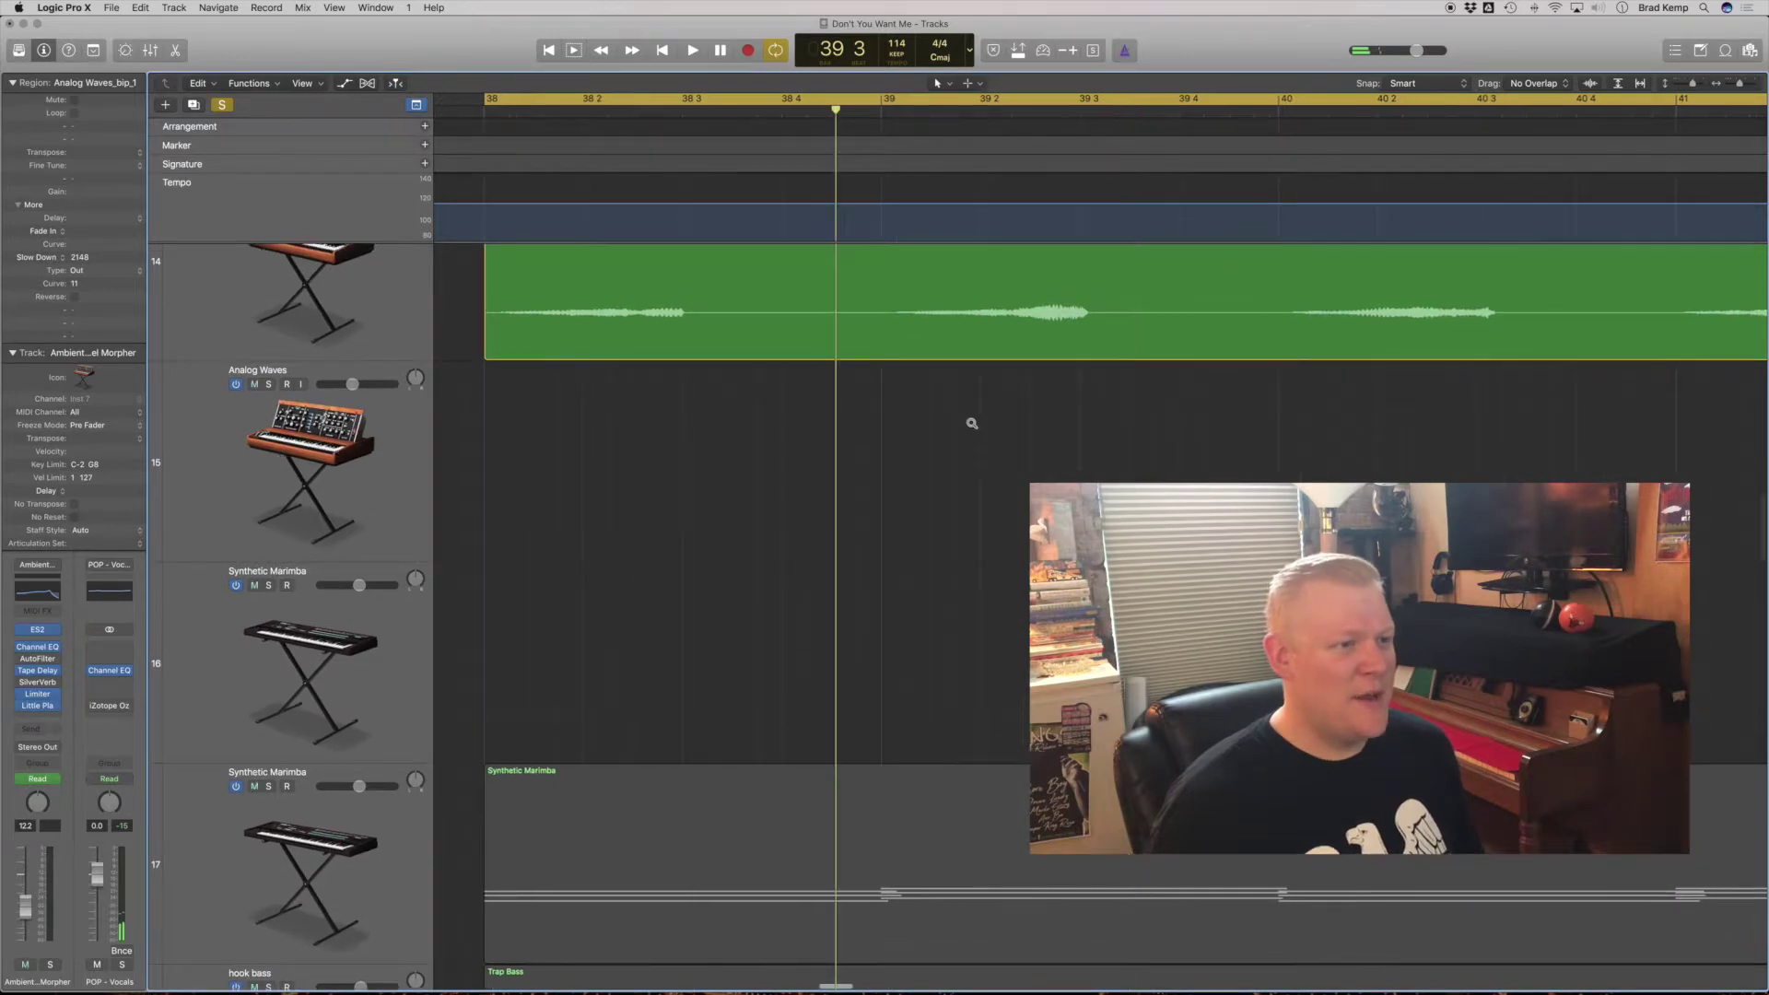
ctrl+alt+click(972, 423)
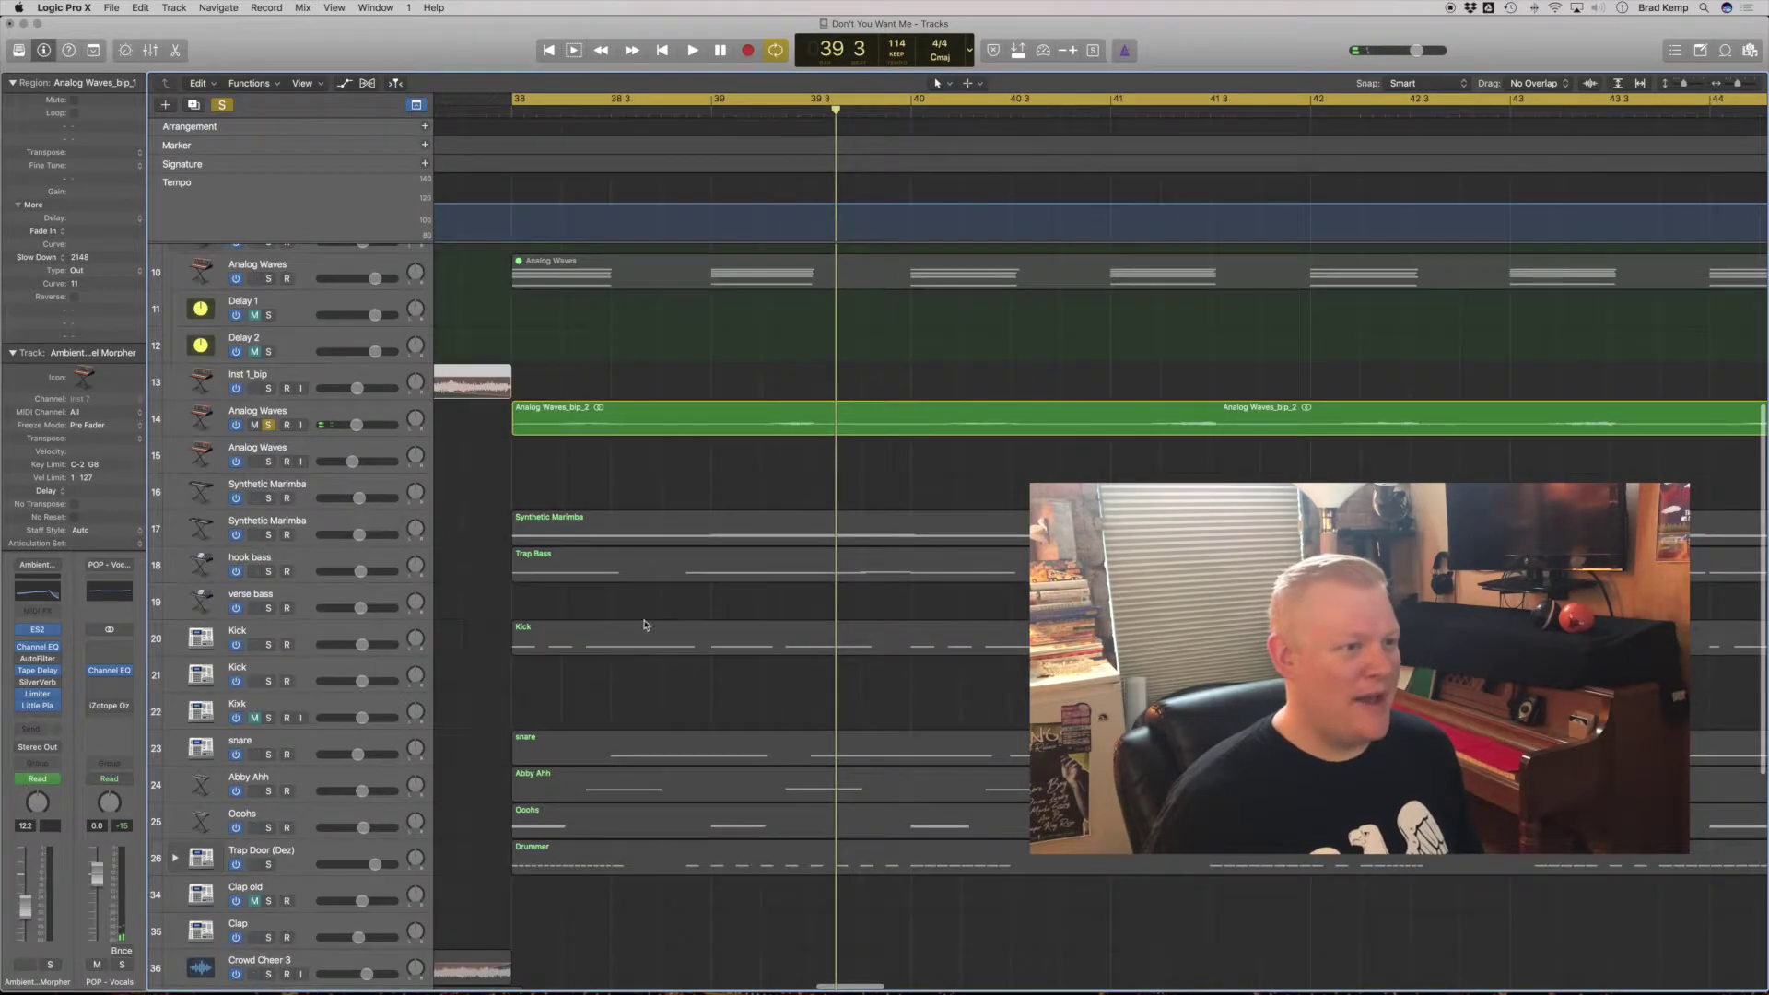
Step: Add the hook bass, Kick (track 20) and snare tracks to the solo and play them with Analog Waves from bar 38
click(269, 572)
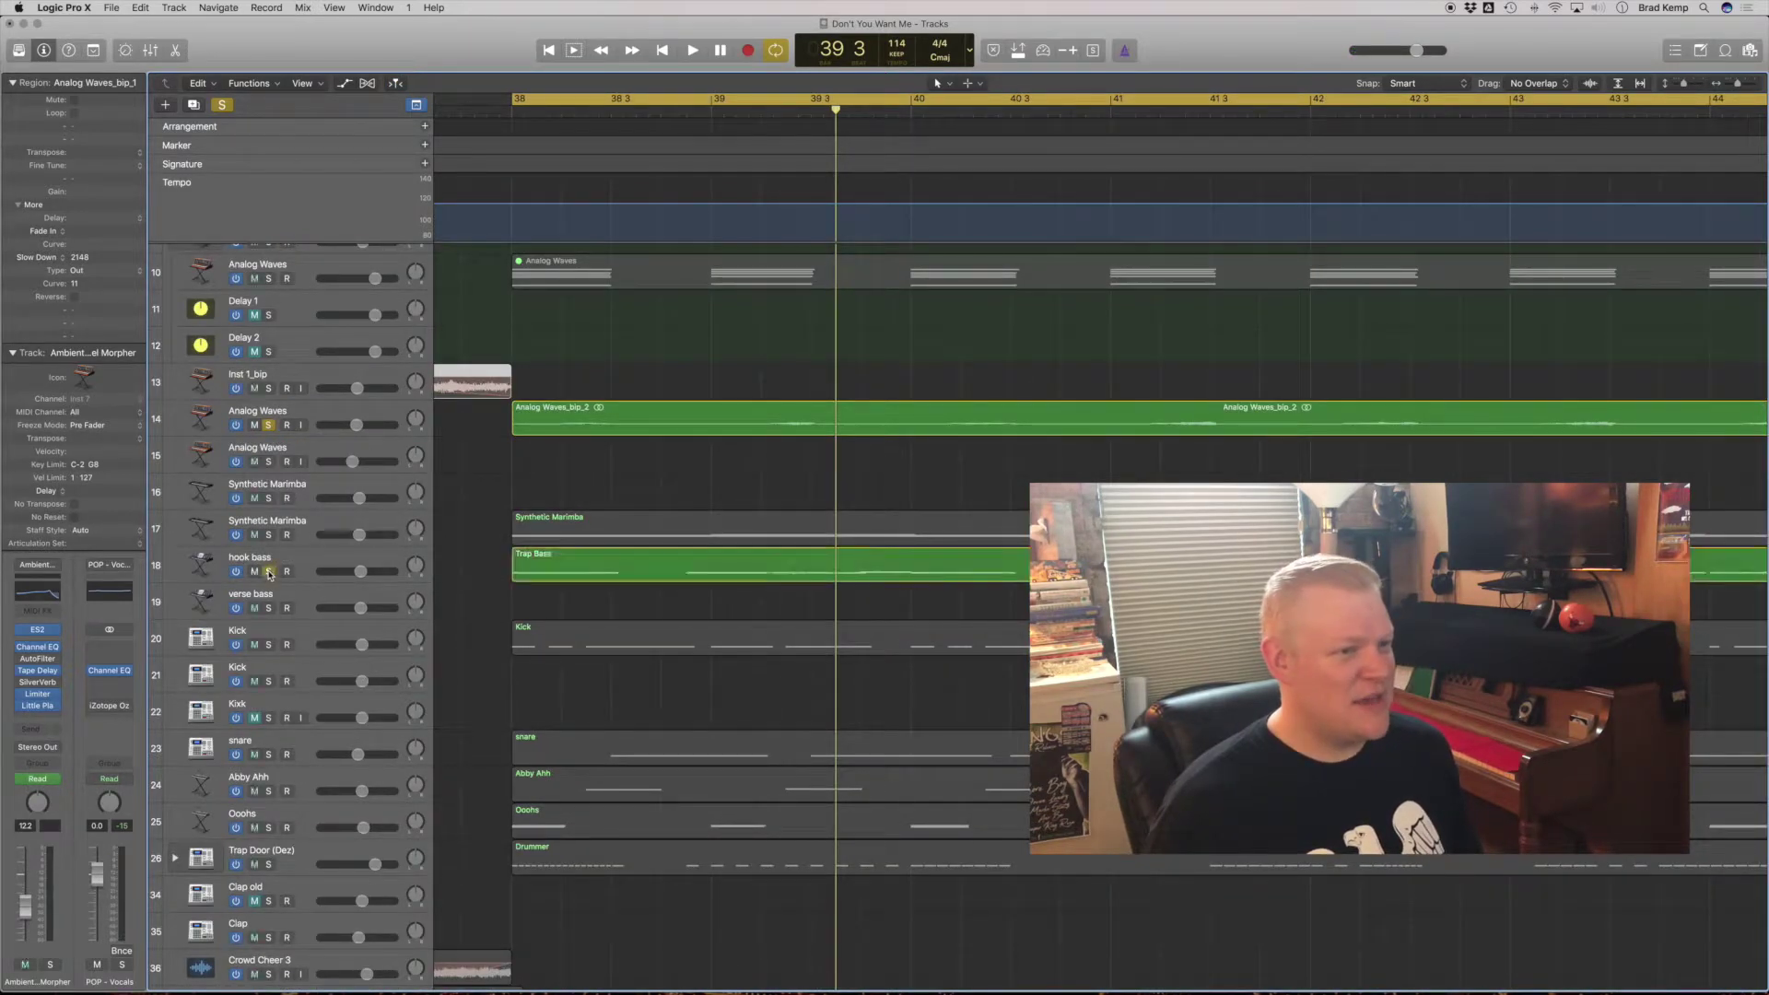
click(269, 644)
key(space)
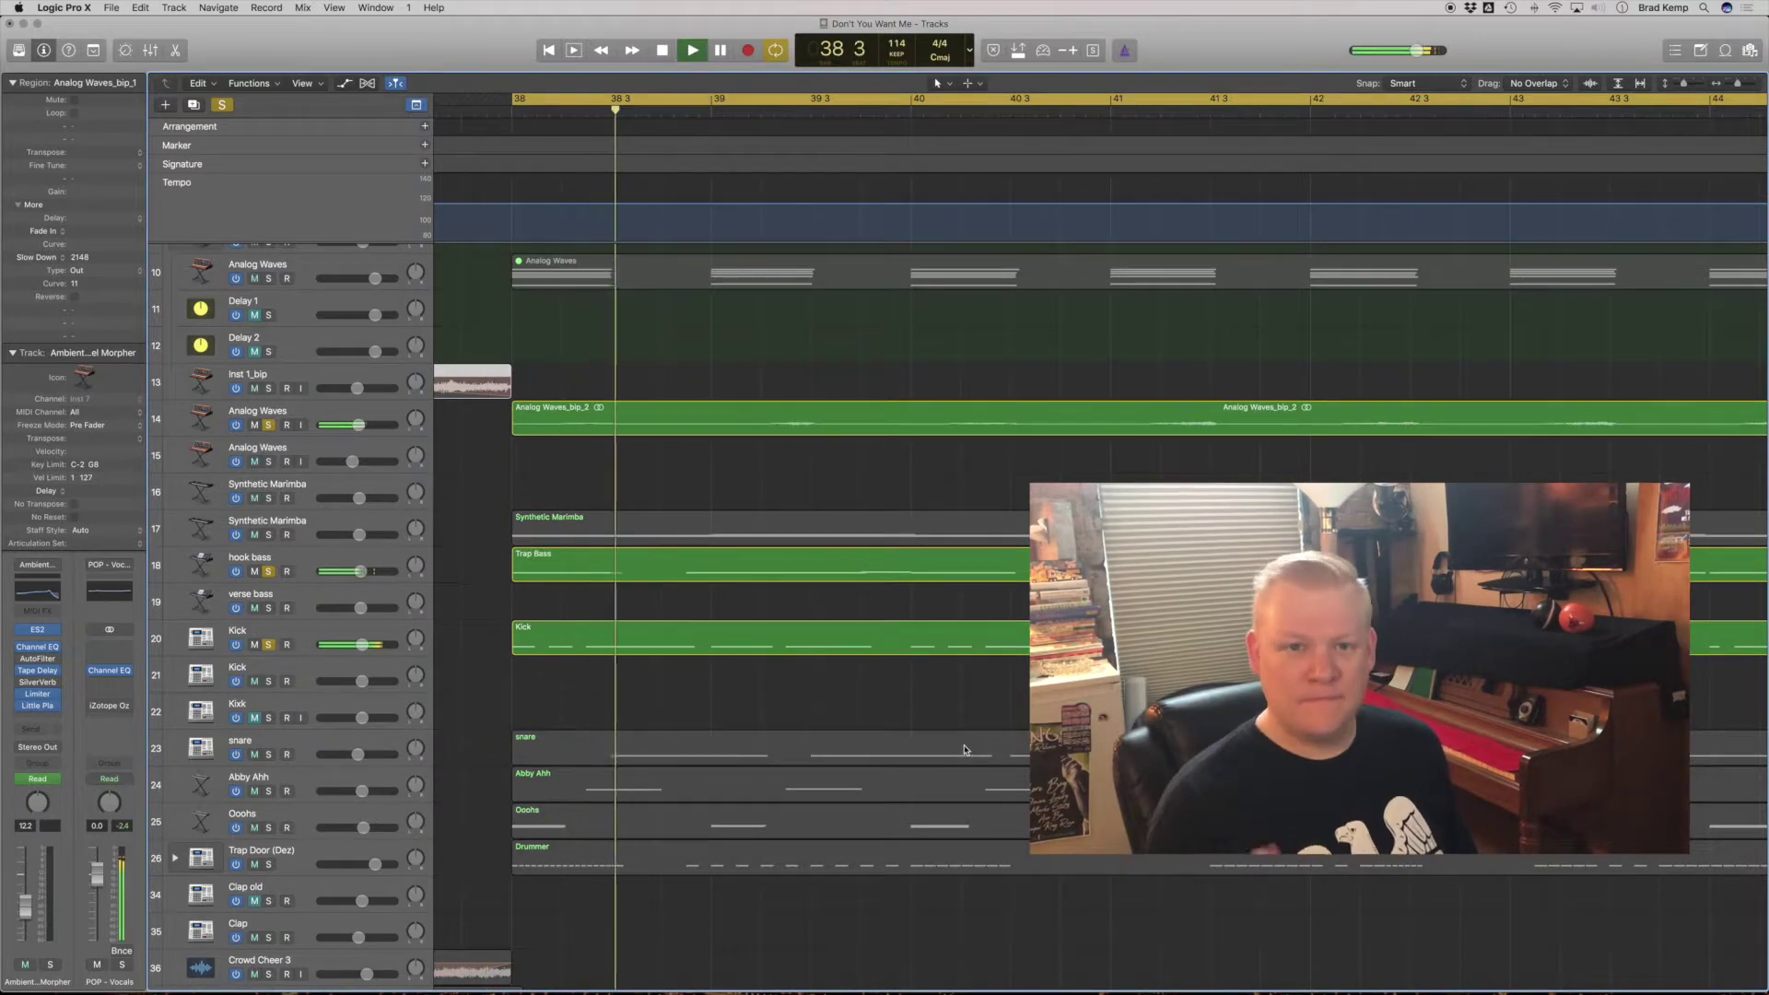
click(269, 754)
key(space)
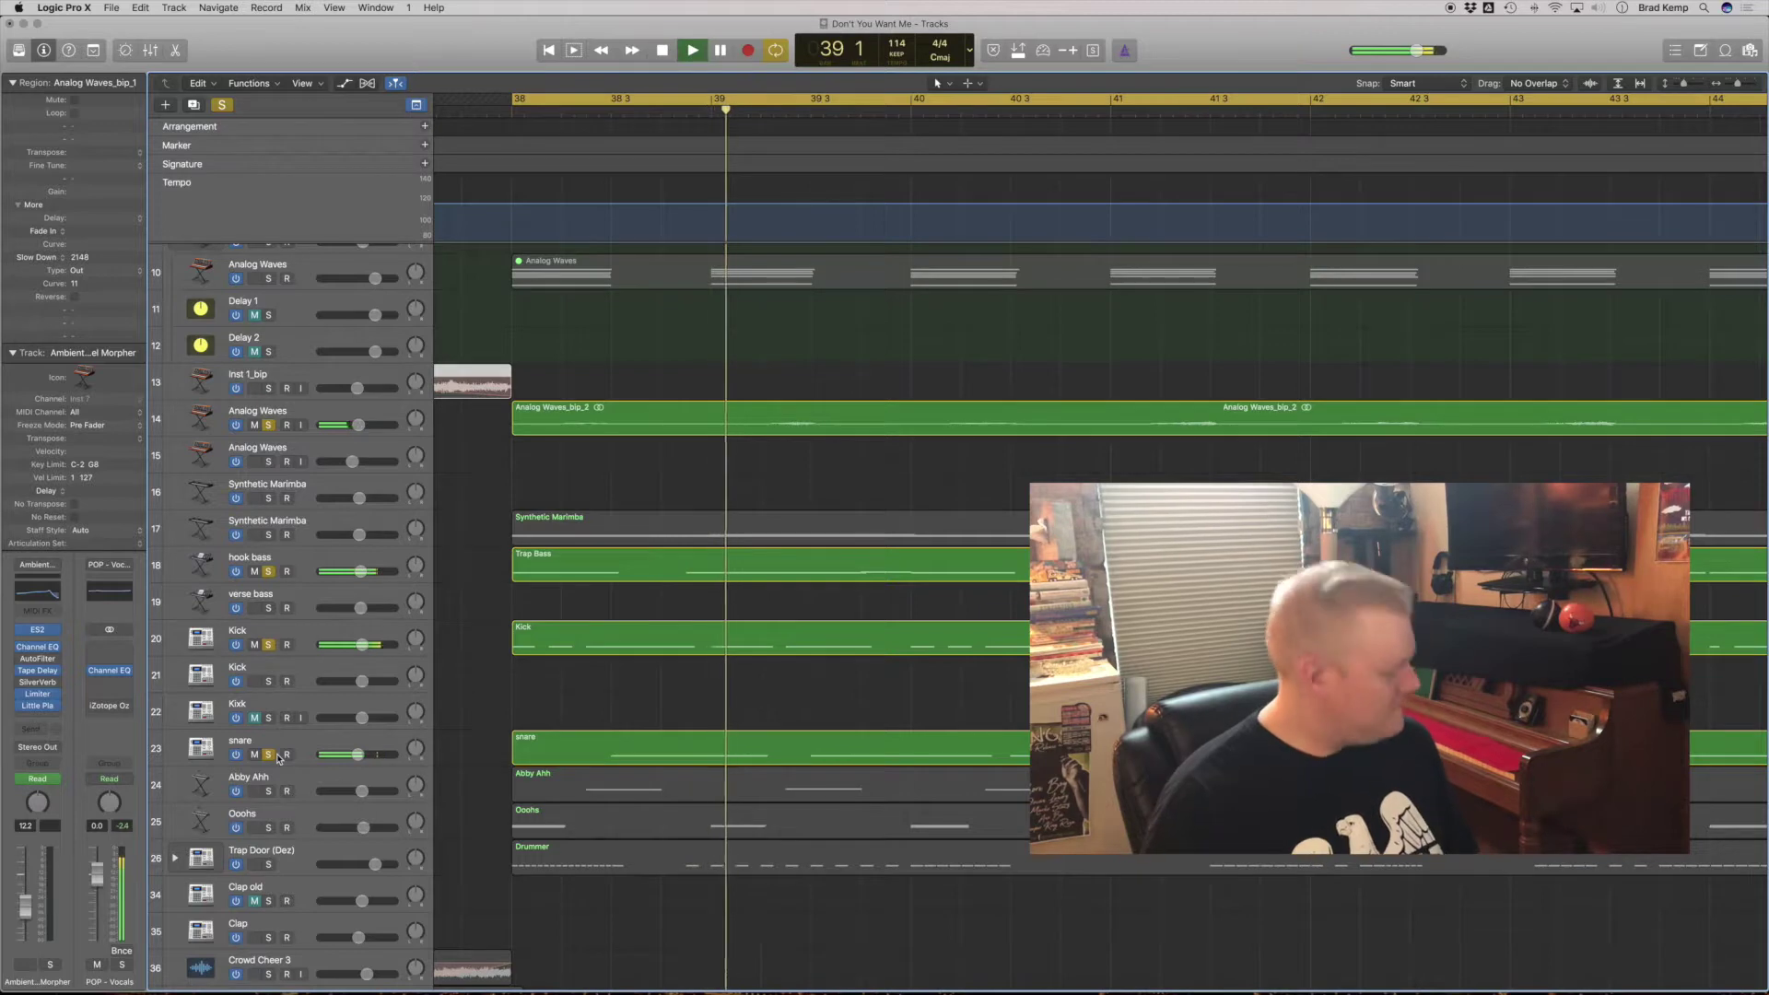
click(284, 756)
key(space)
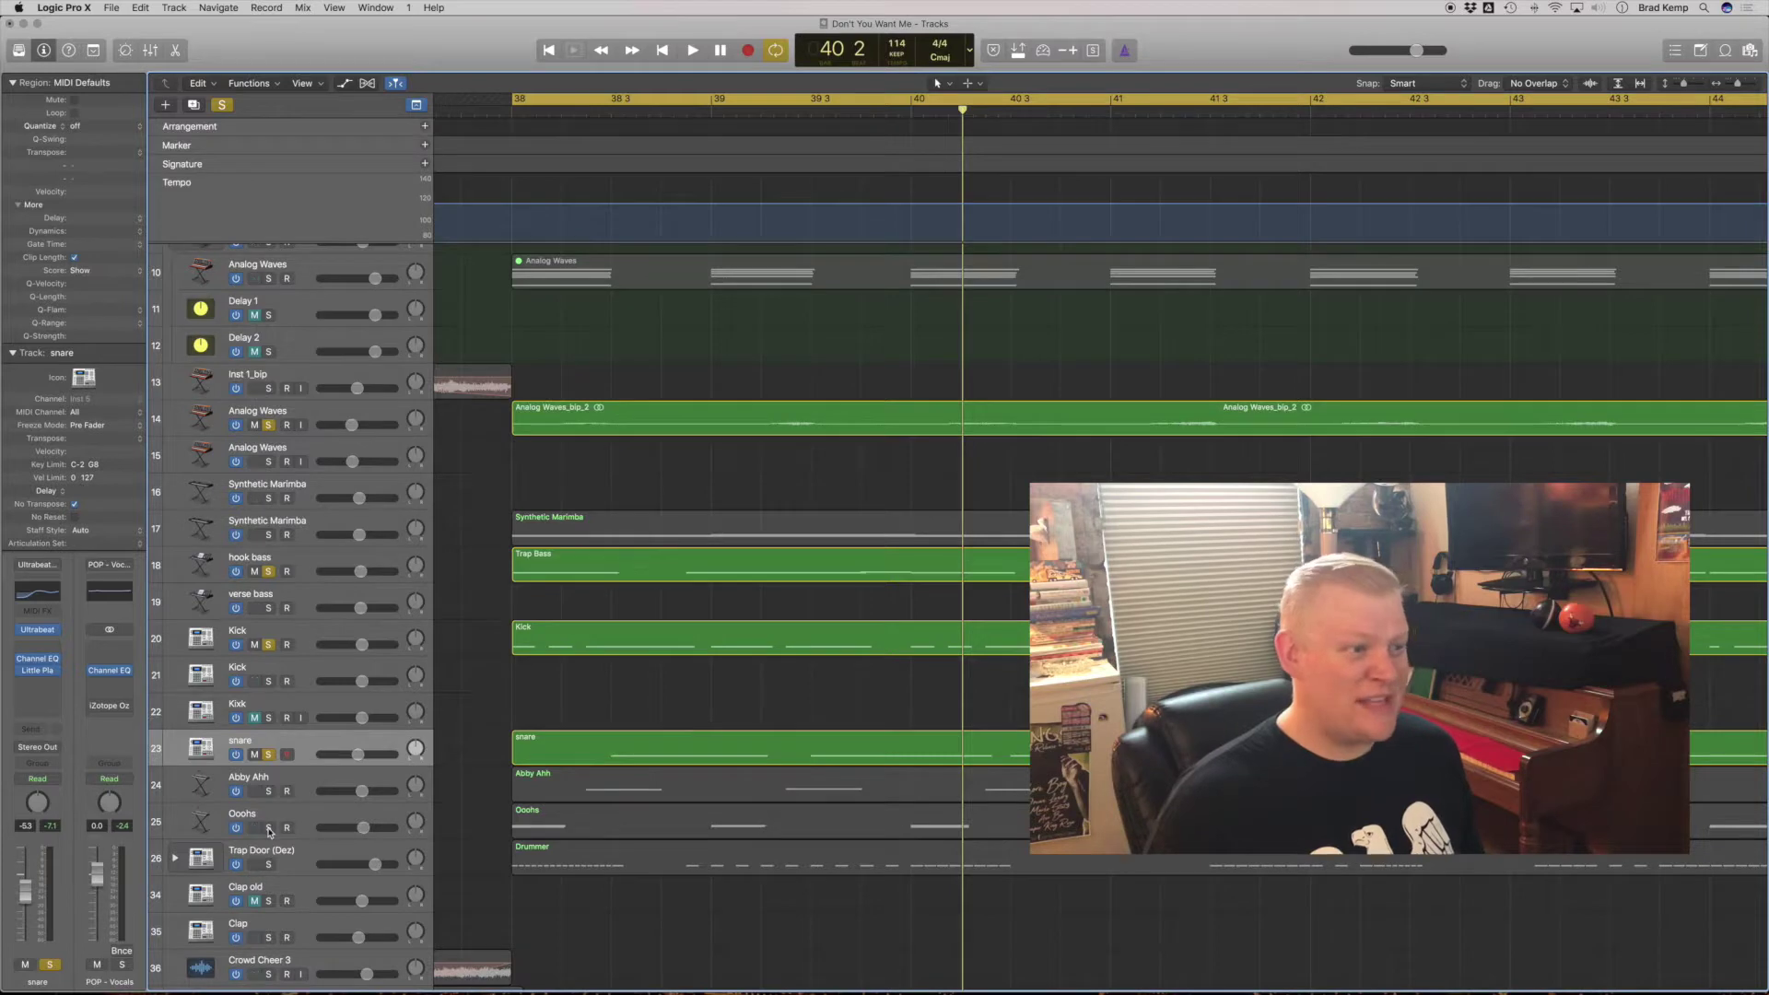
Step: Solo only the Ooohs track, unsoloing Analog Waves, hook bass, Kick and snare, and play it from bar 38
click(268, 827)
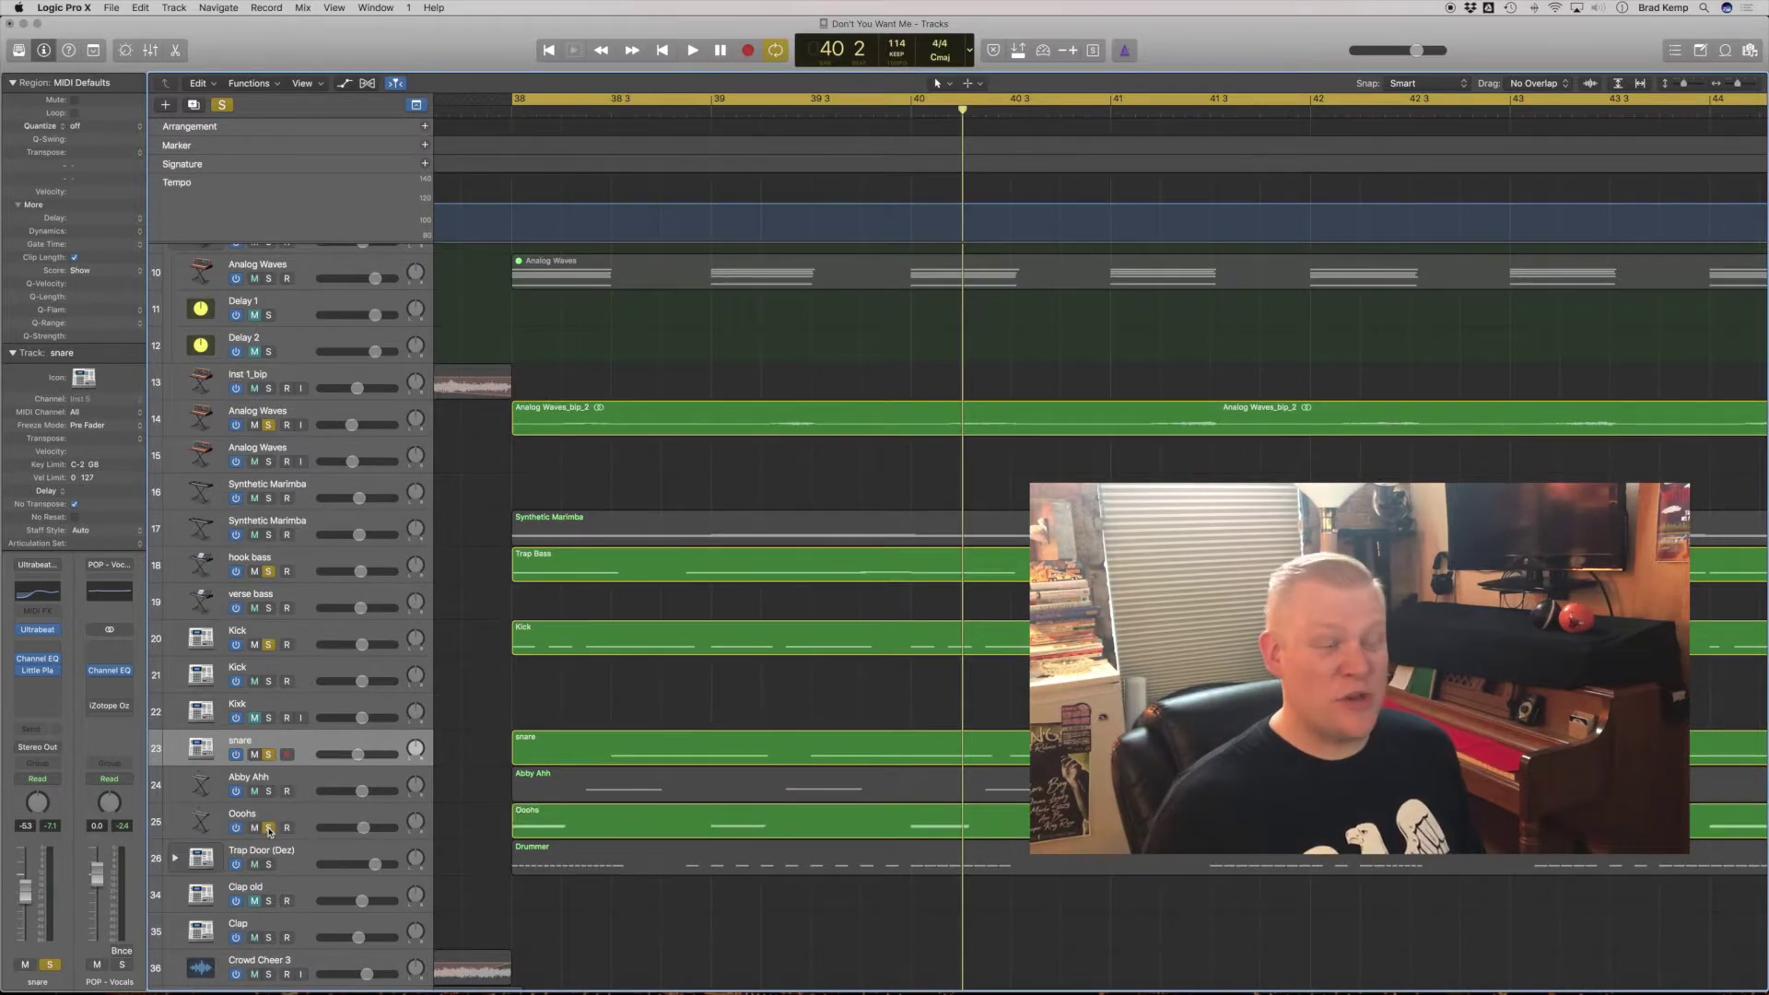
click(327, 826)
drag(269, 424, 269, 755)
key(space)
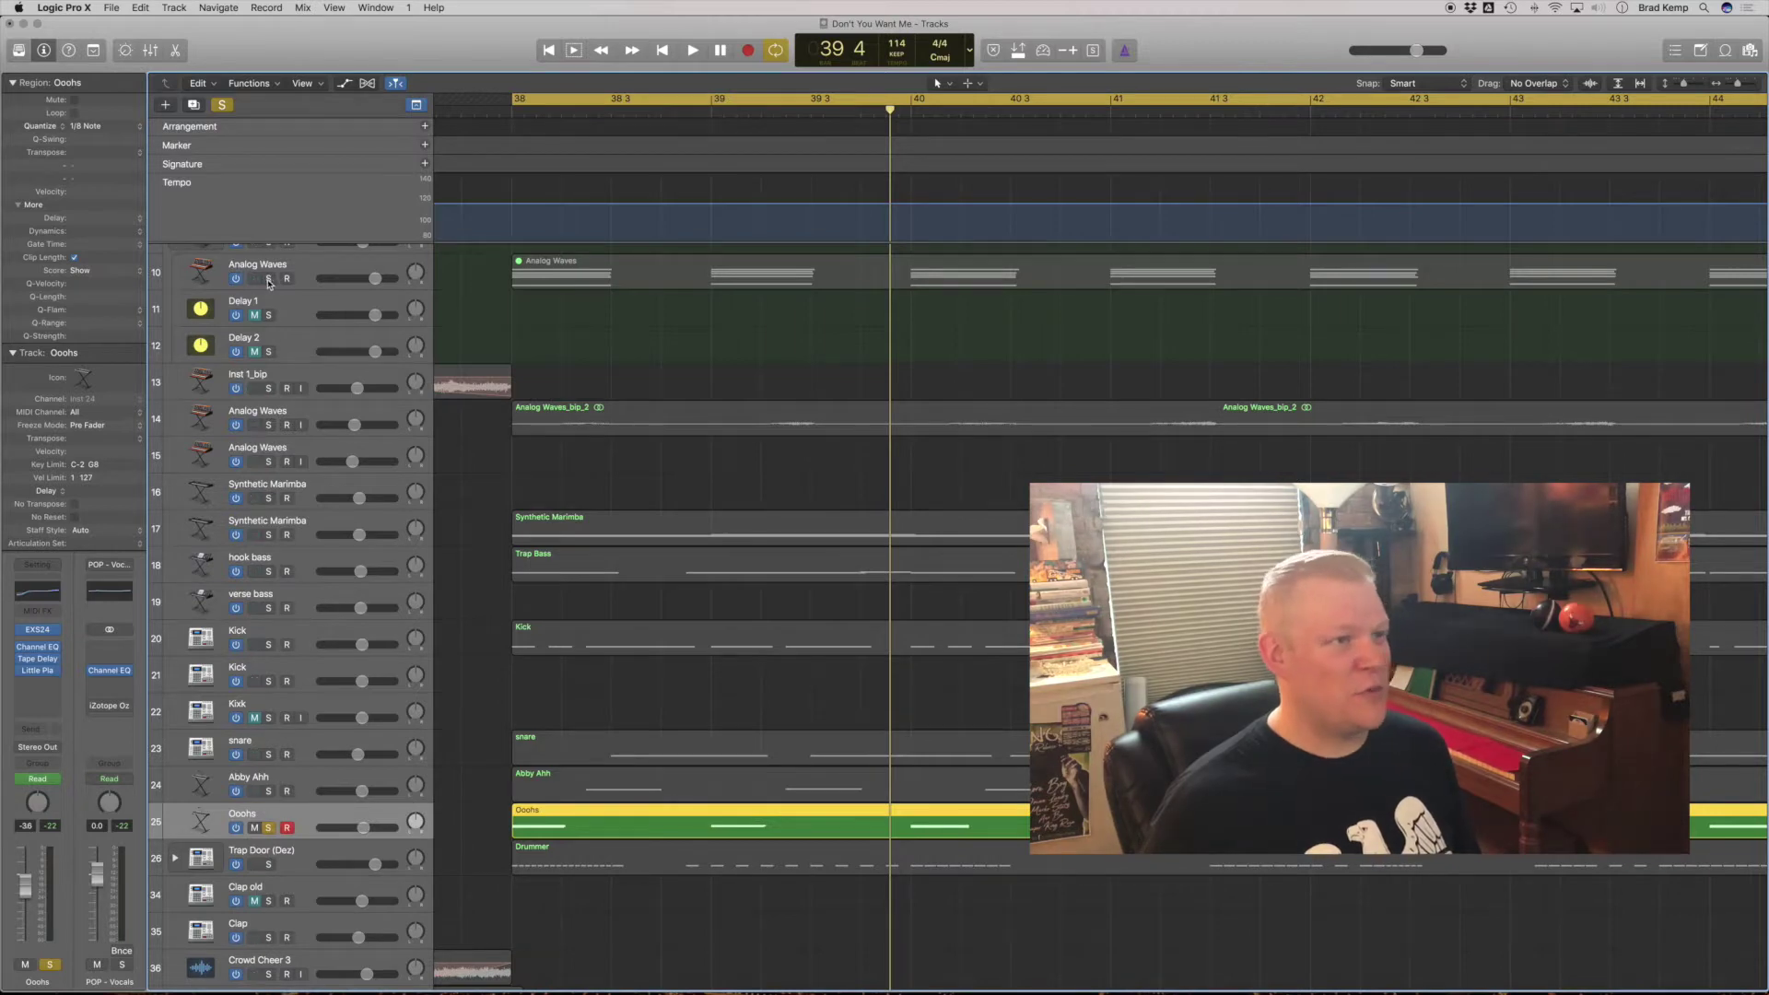
Step: Solo Analog Waves track 14 alongside Ooohs and play the pair from bar 38, stopping in bar 39
click(268, 425)
key(space)
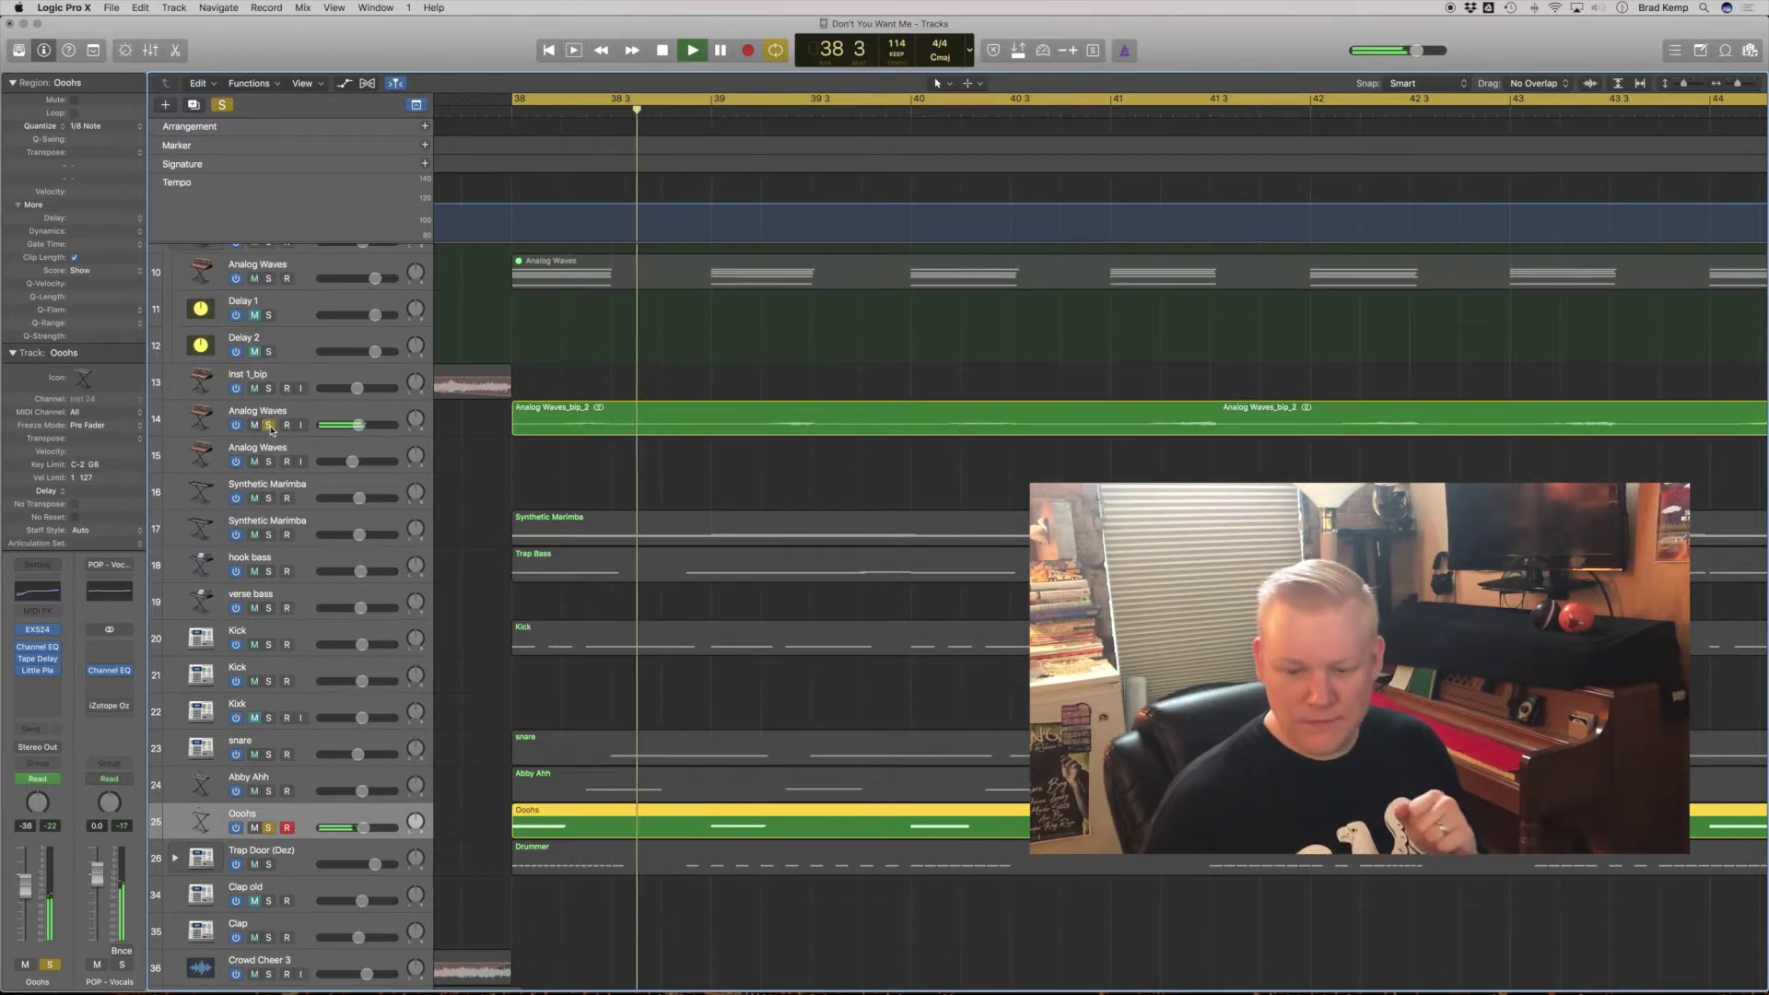
key(space)
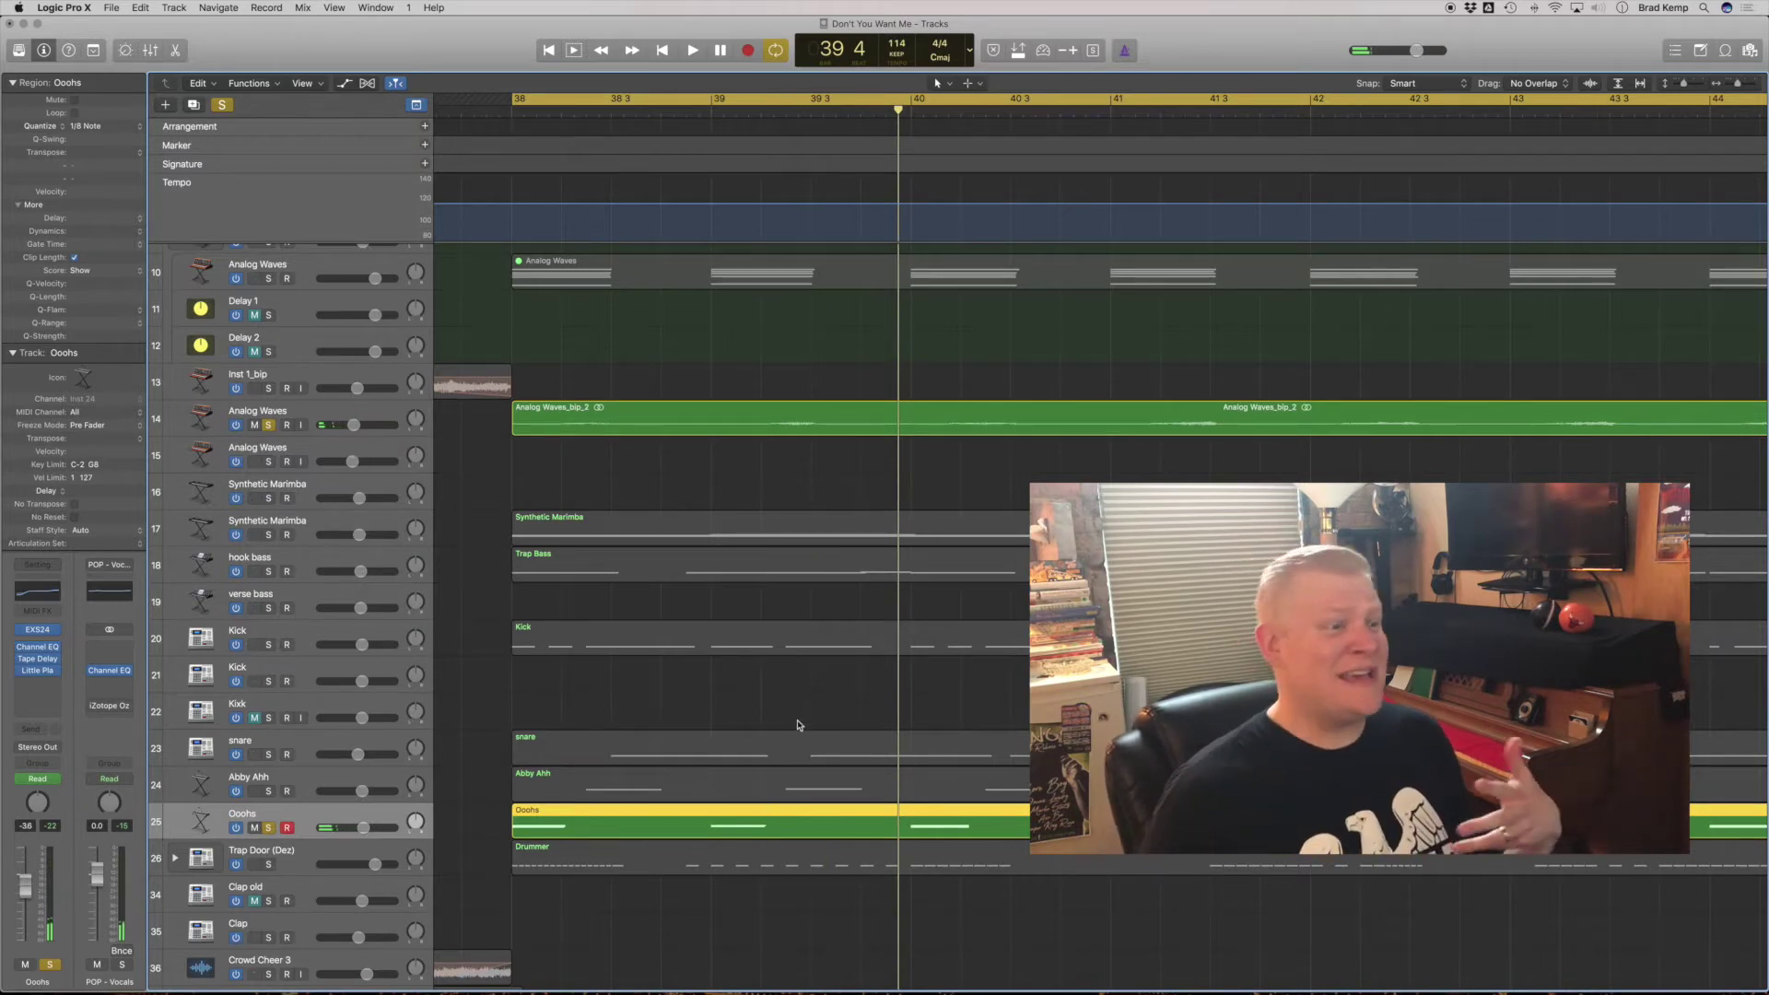
Step: Solo Trap Door (Dez) as well, and play it while examining the Tremolo plug-in on the Crash - Trap Door track
click(277, 860)
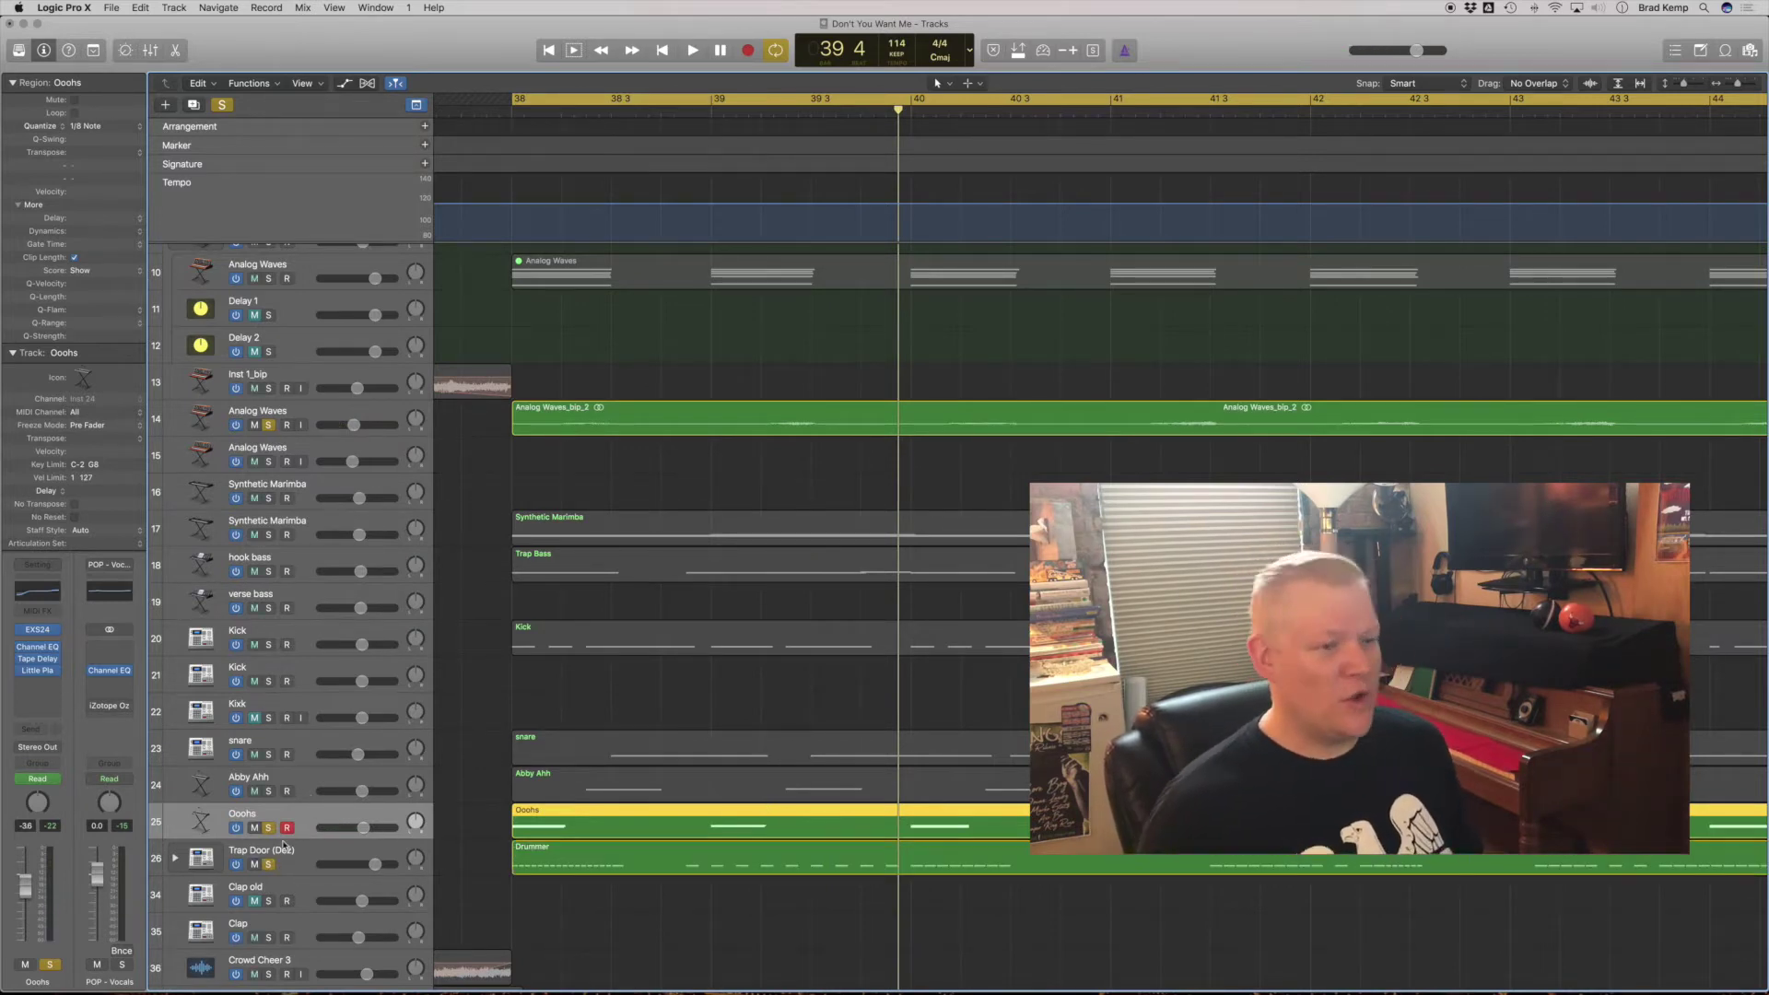
key(space)
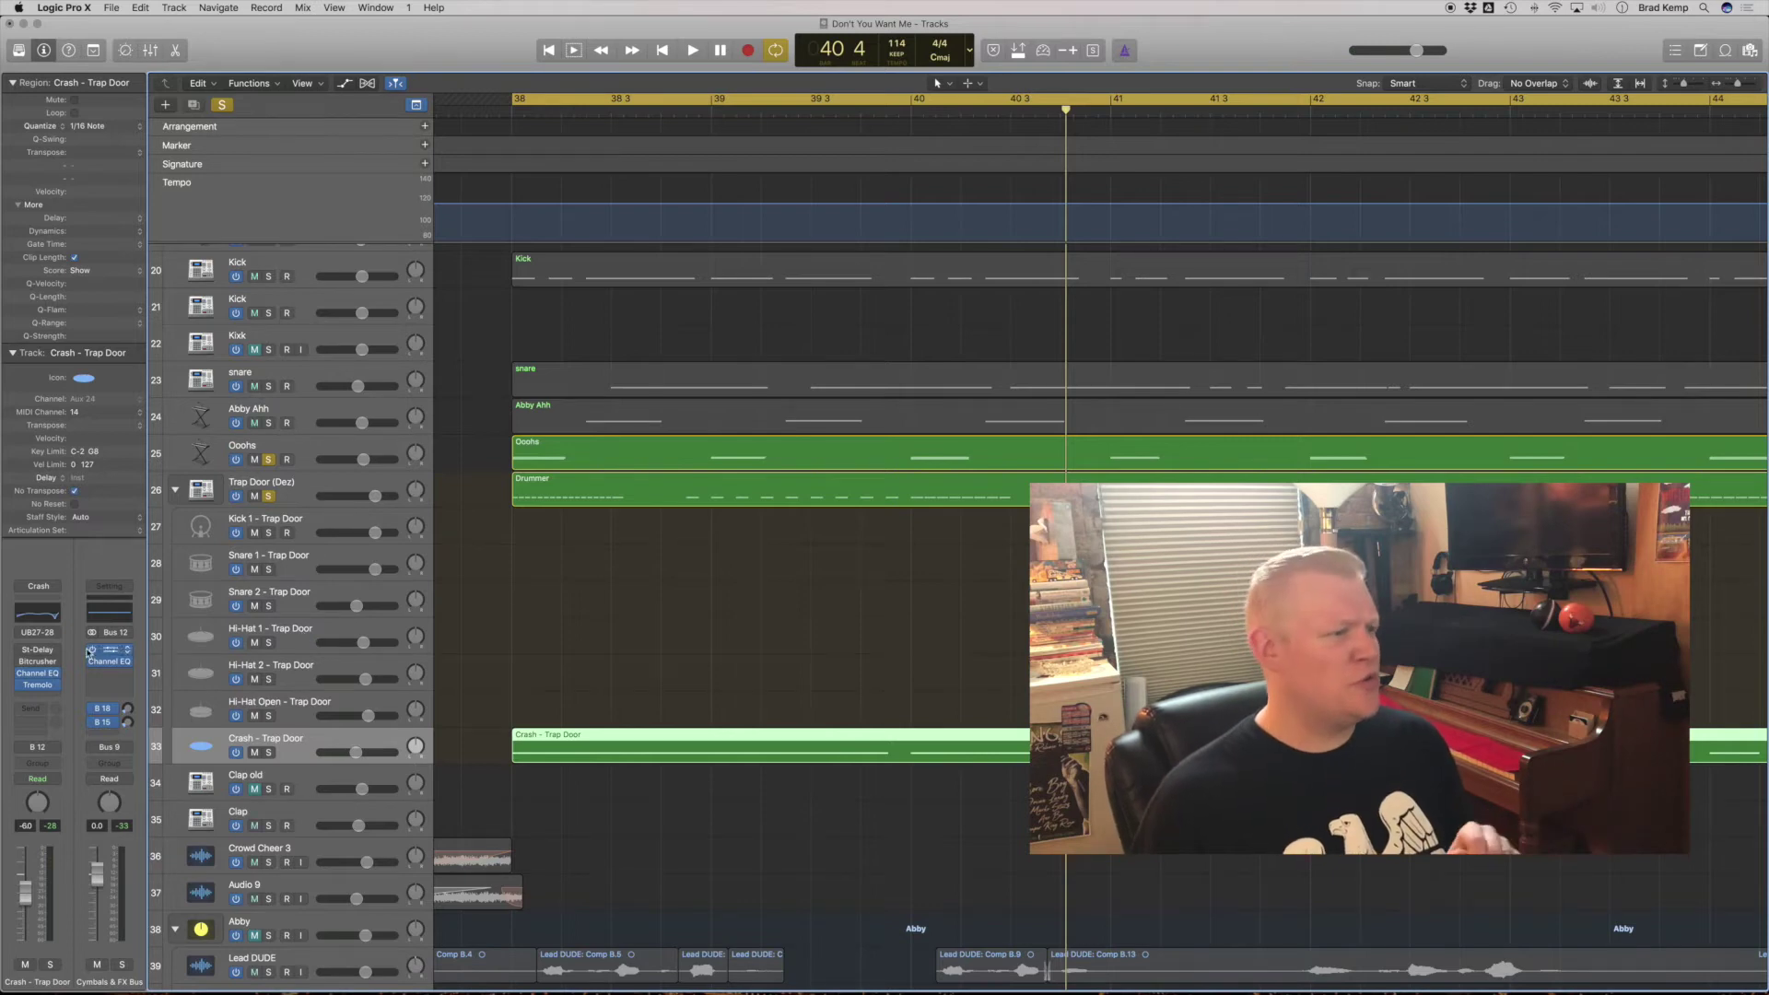
click(41, 686)
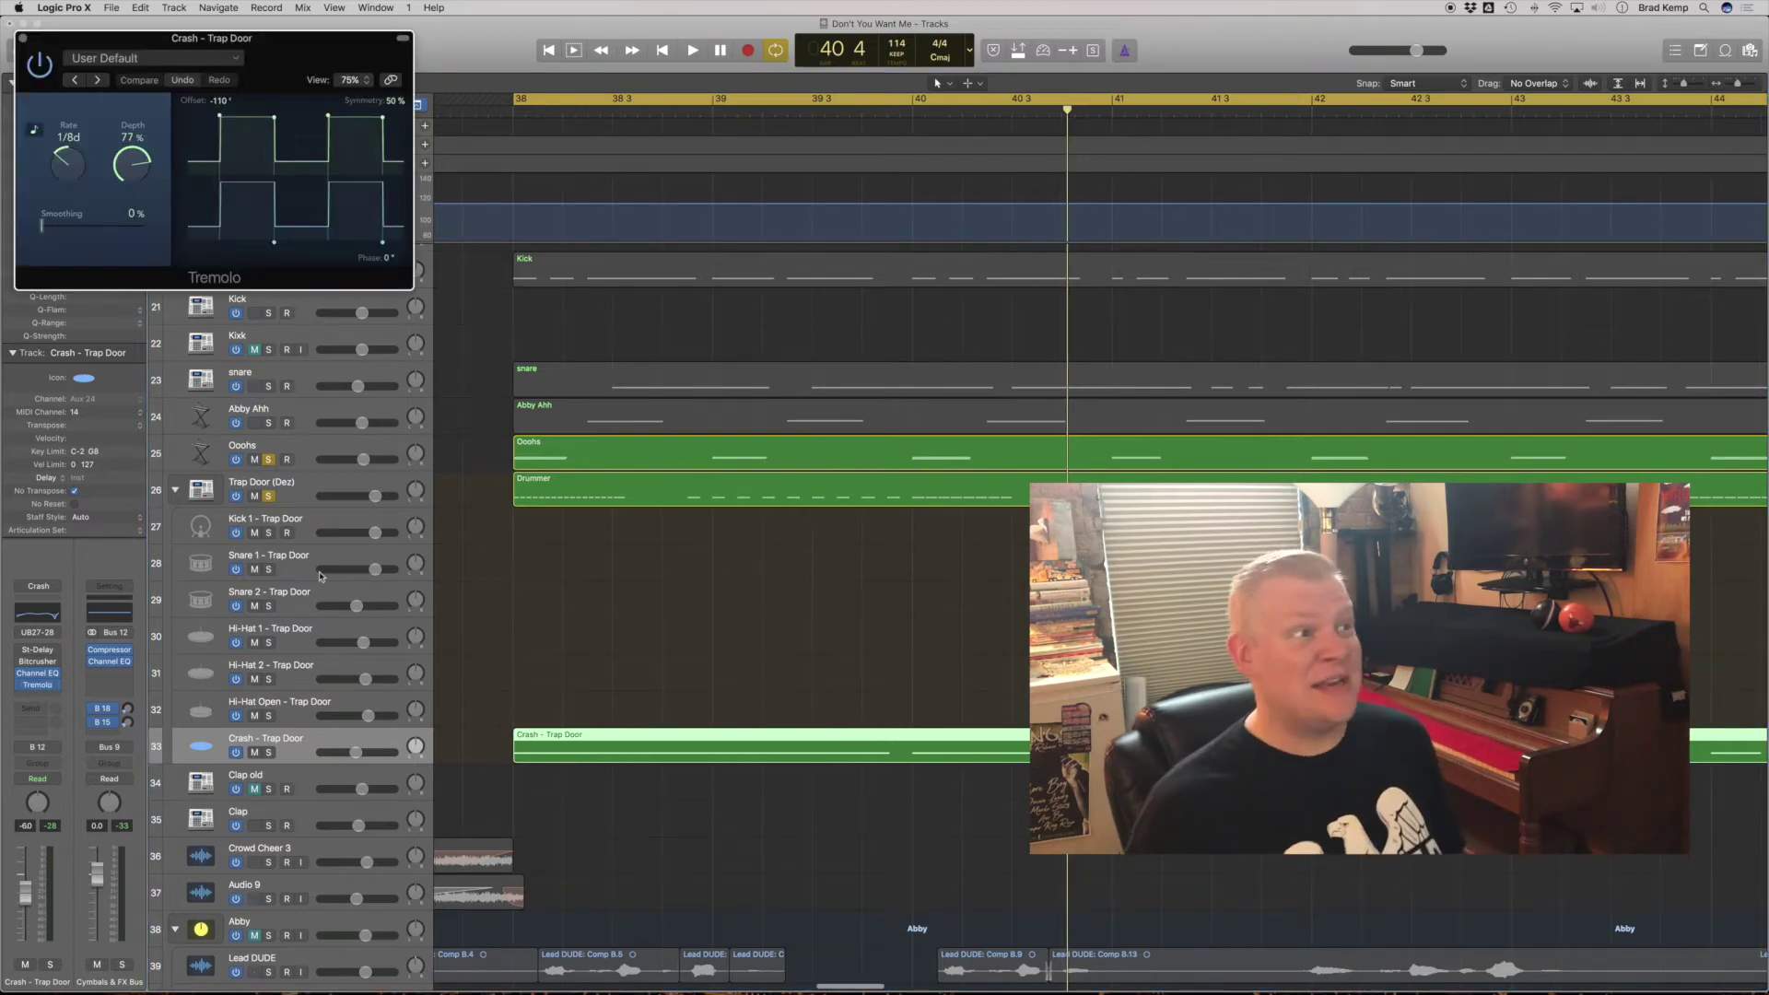
key(space)
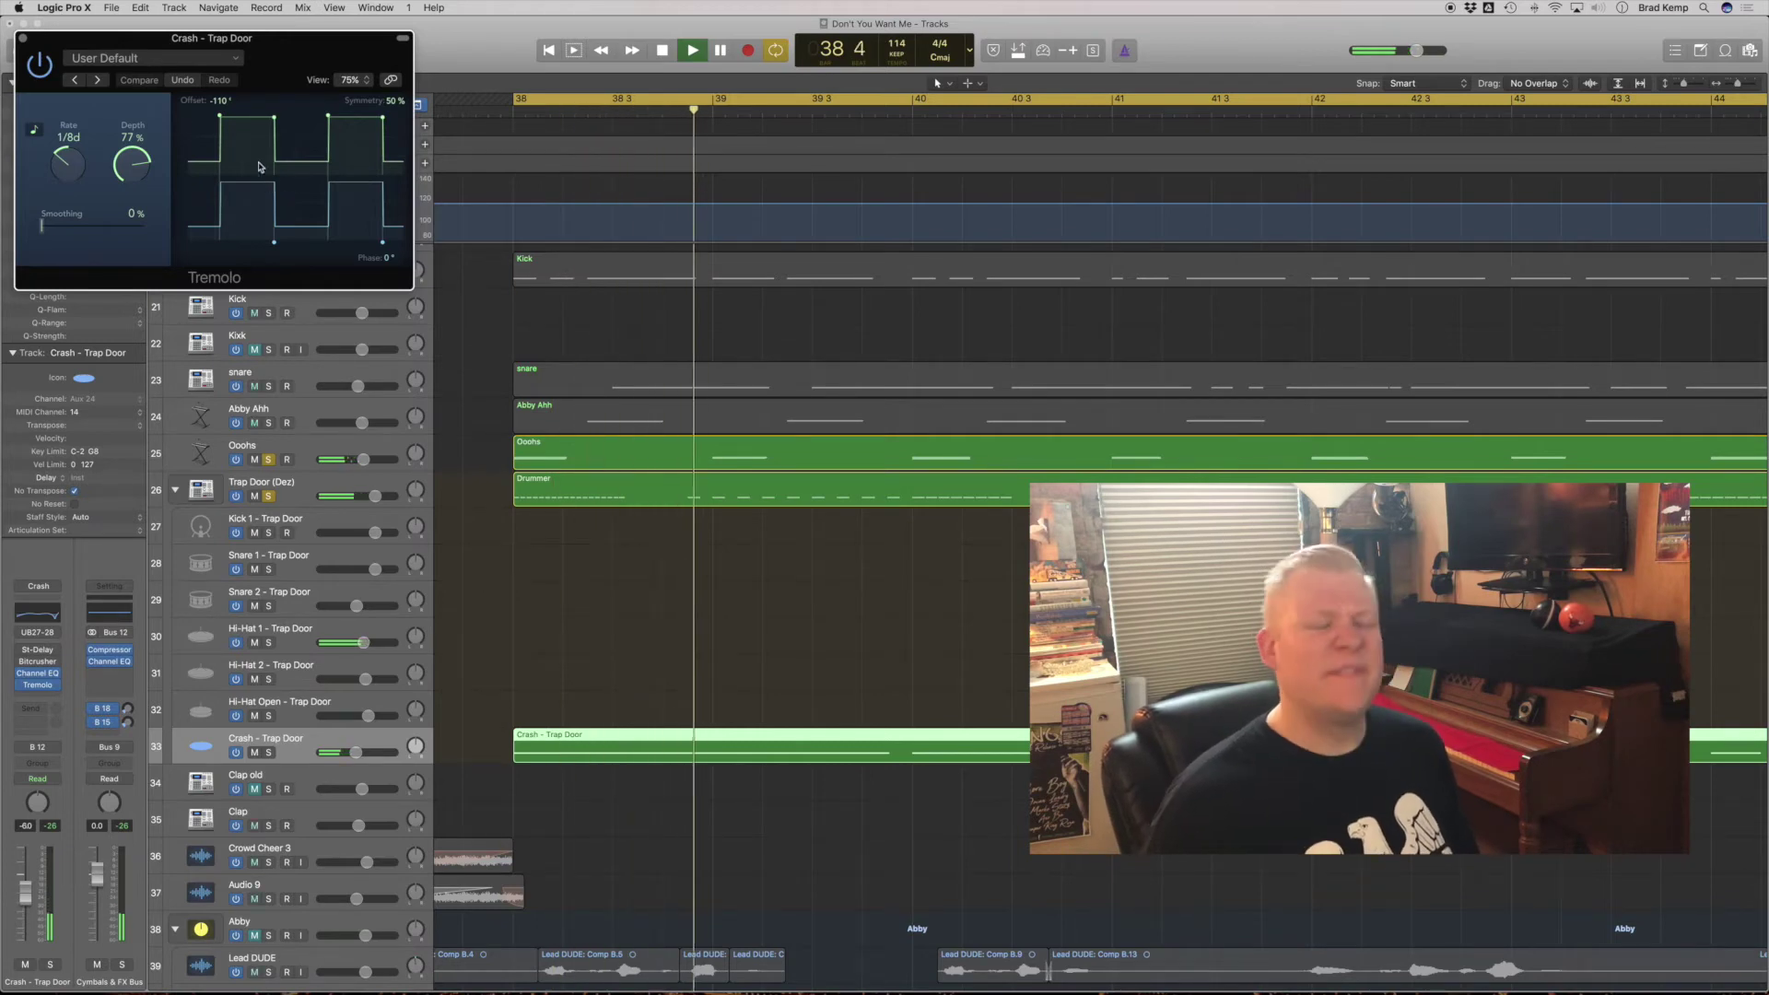
key(space)
key(v)
ctrl+alt+click(604, 692)
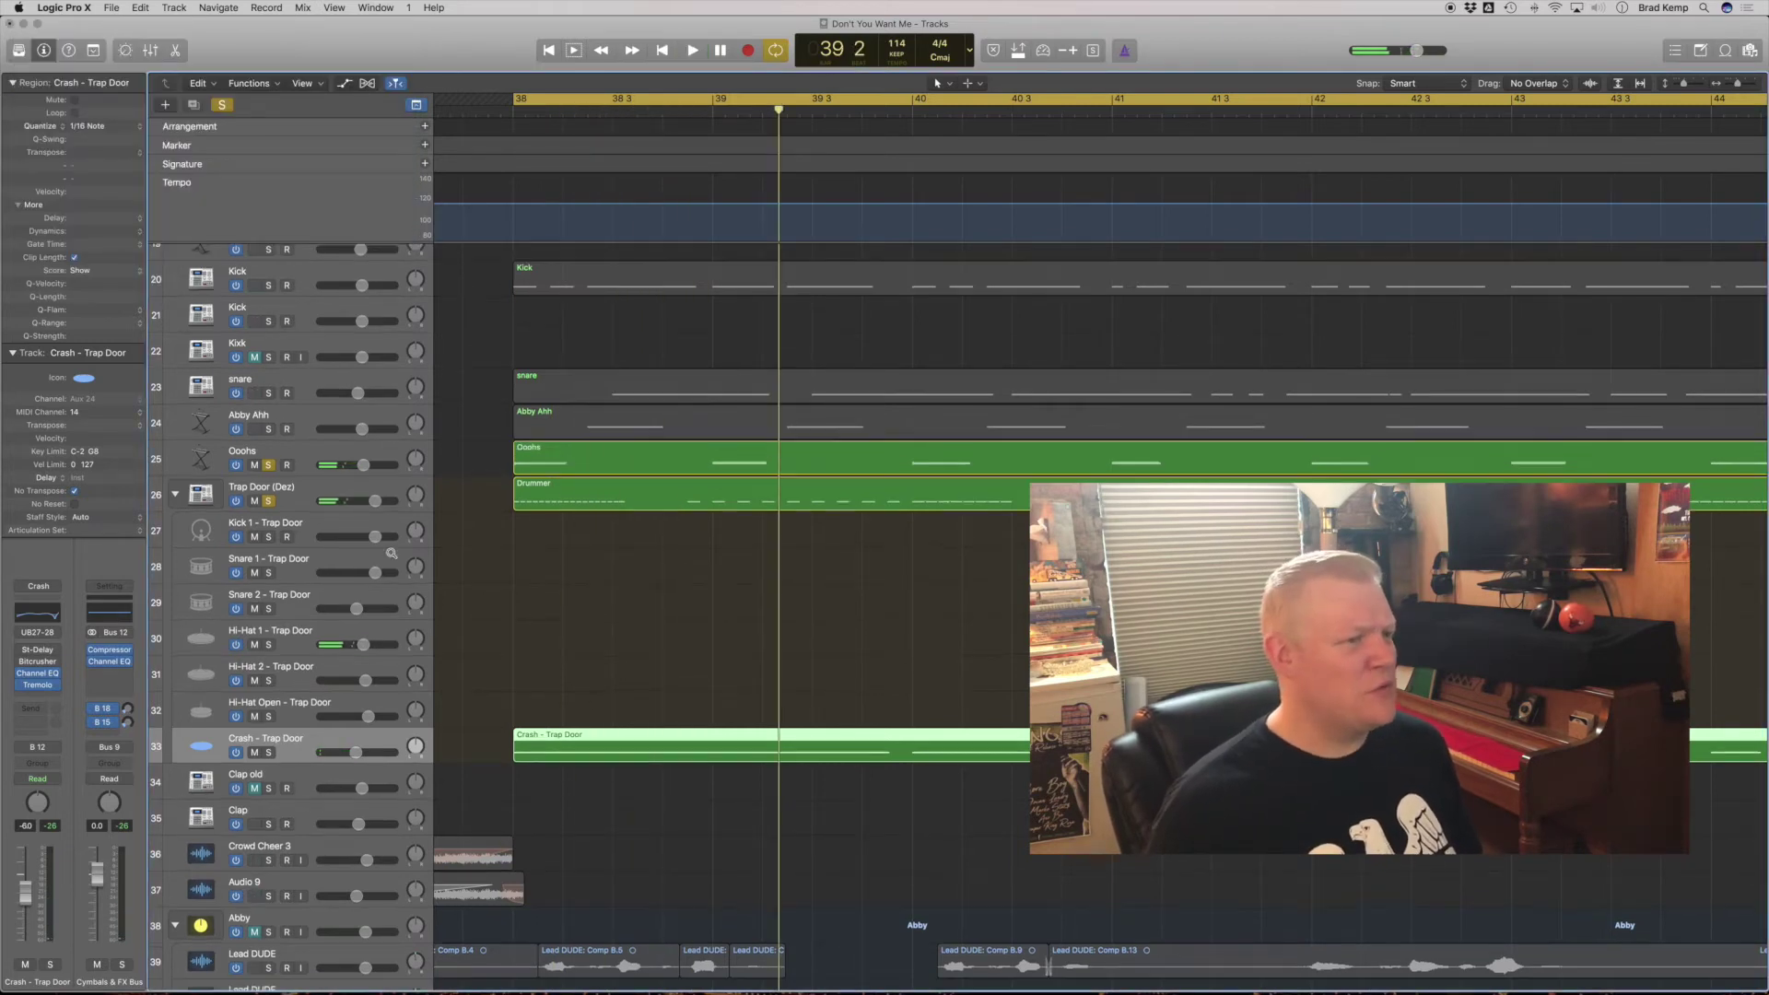
Step: Clear all track solos and play the full section from bar 38 with the Trap Door and vocal tracks in view
click(261, 543)
scroll(258, 528, down, 5)
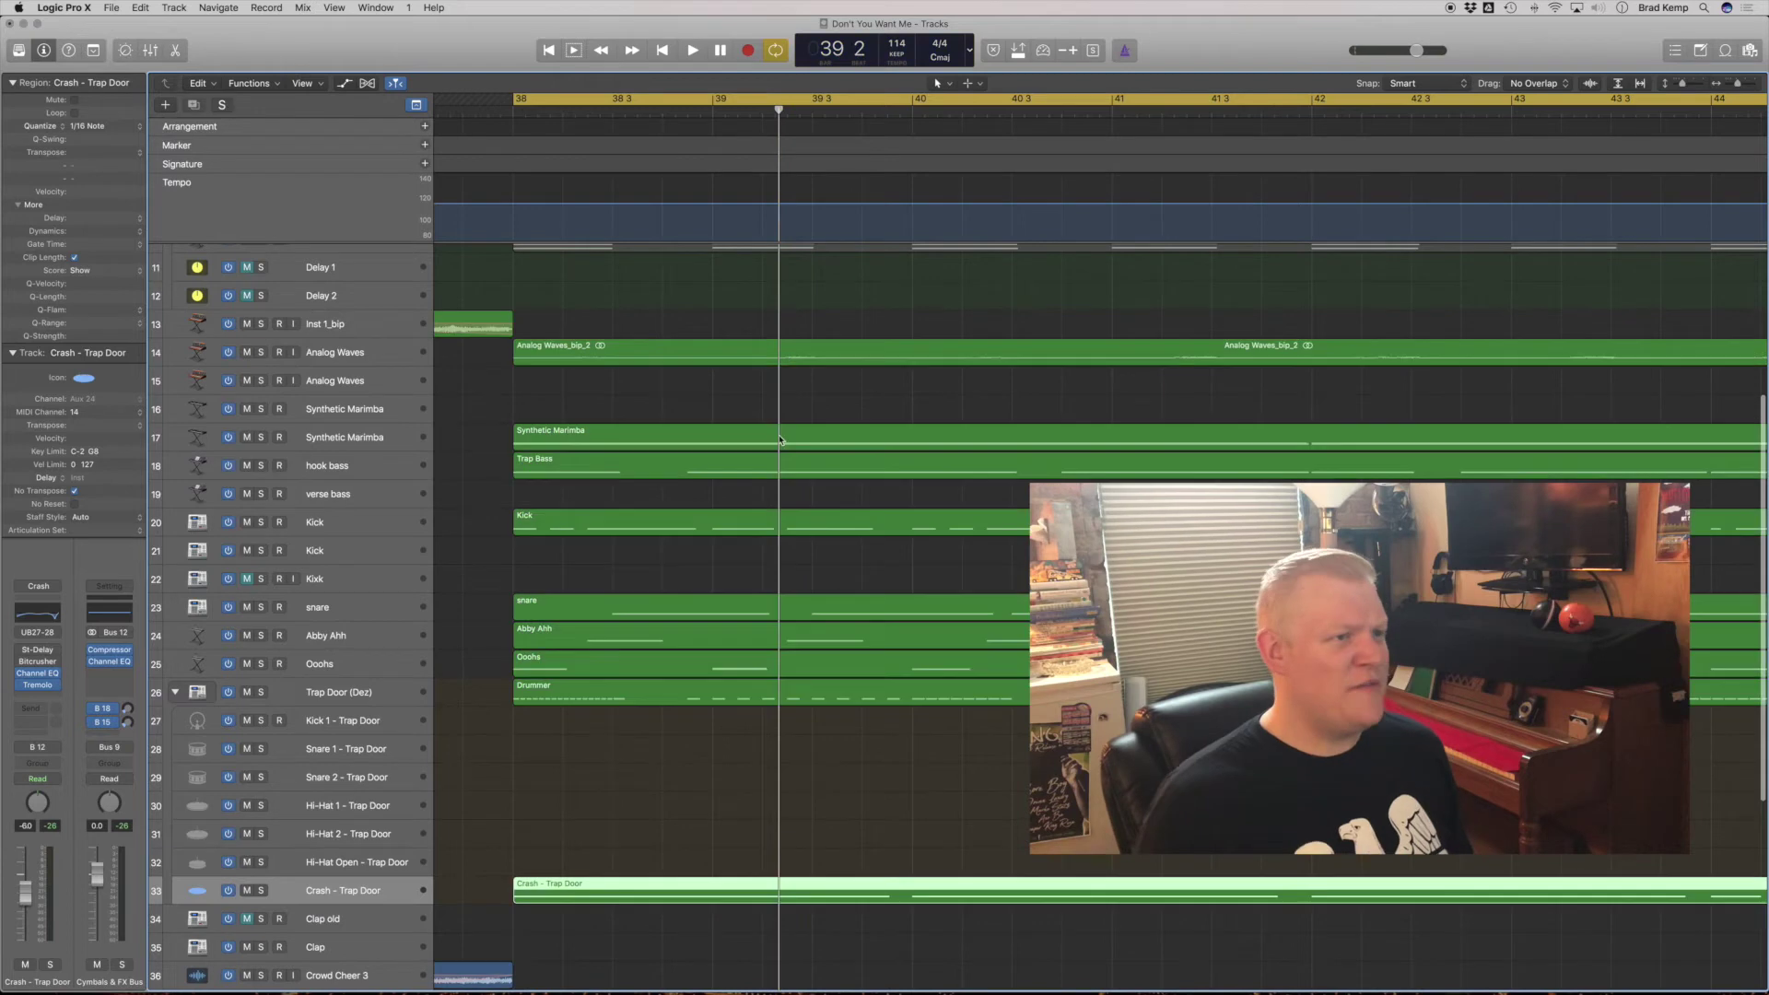
scroll(553, 415, up, 5)
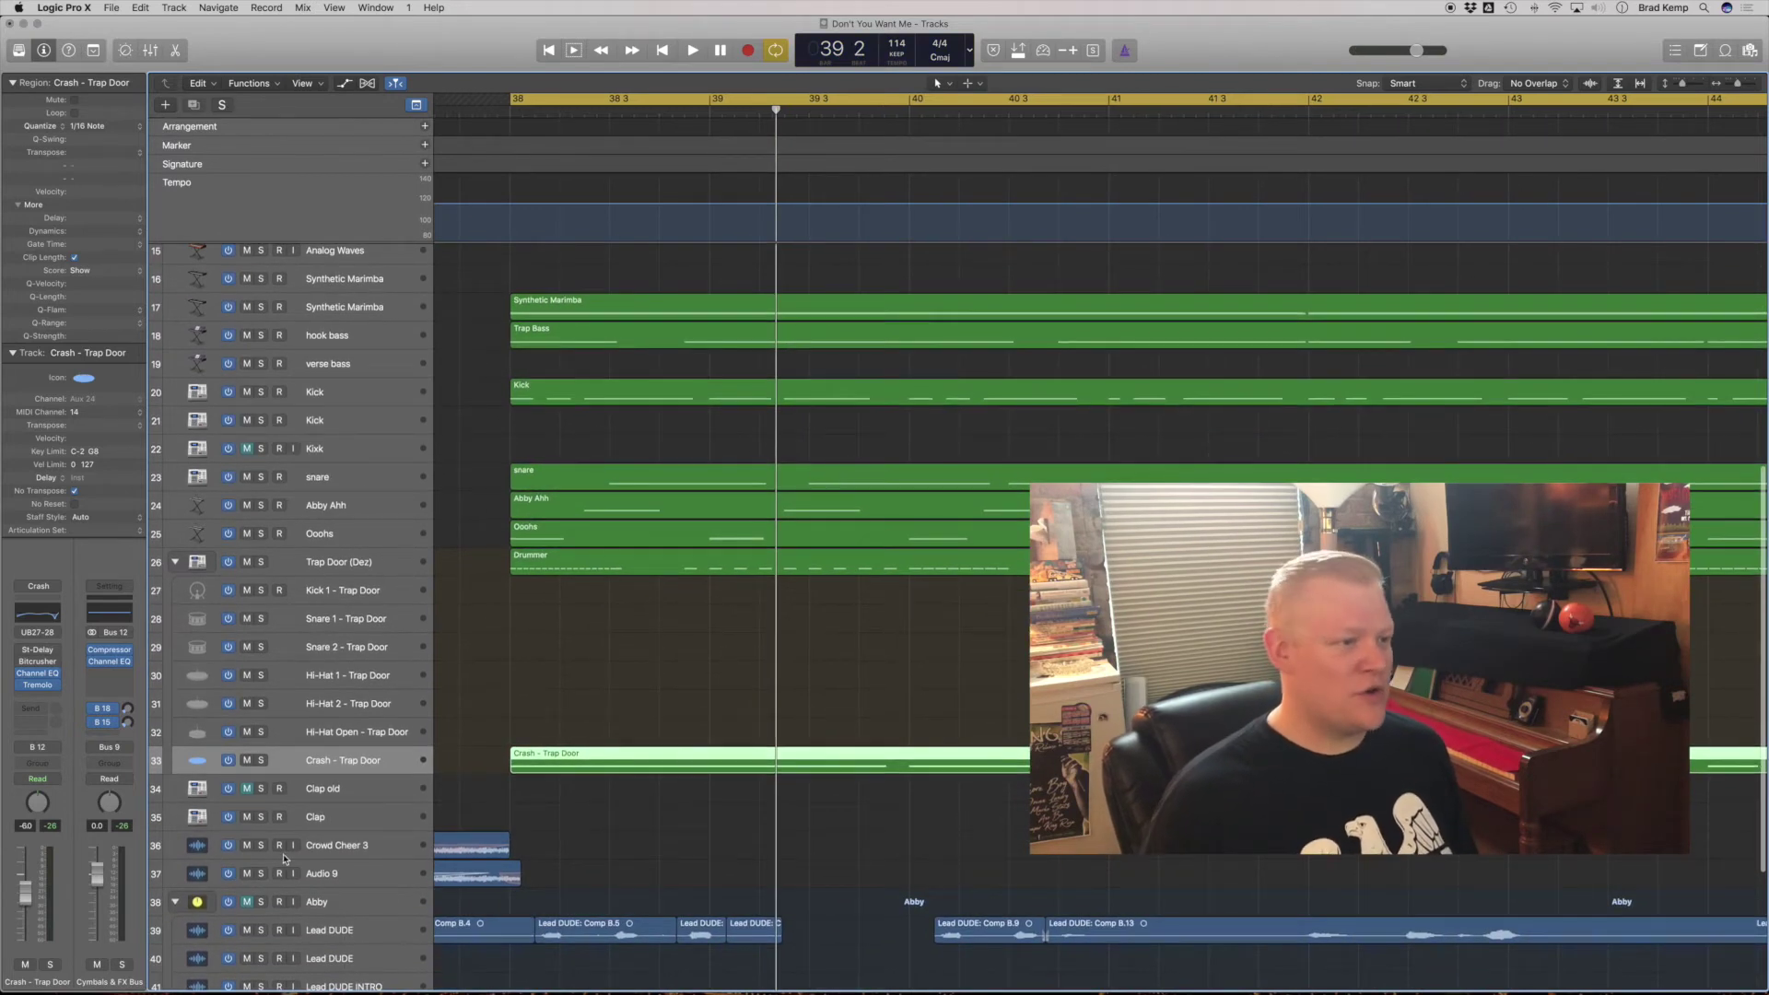
key(space)
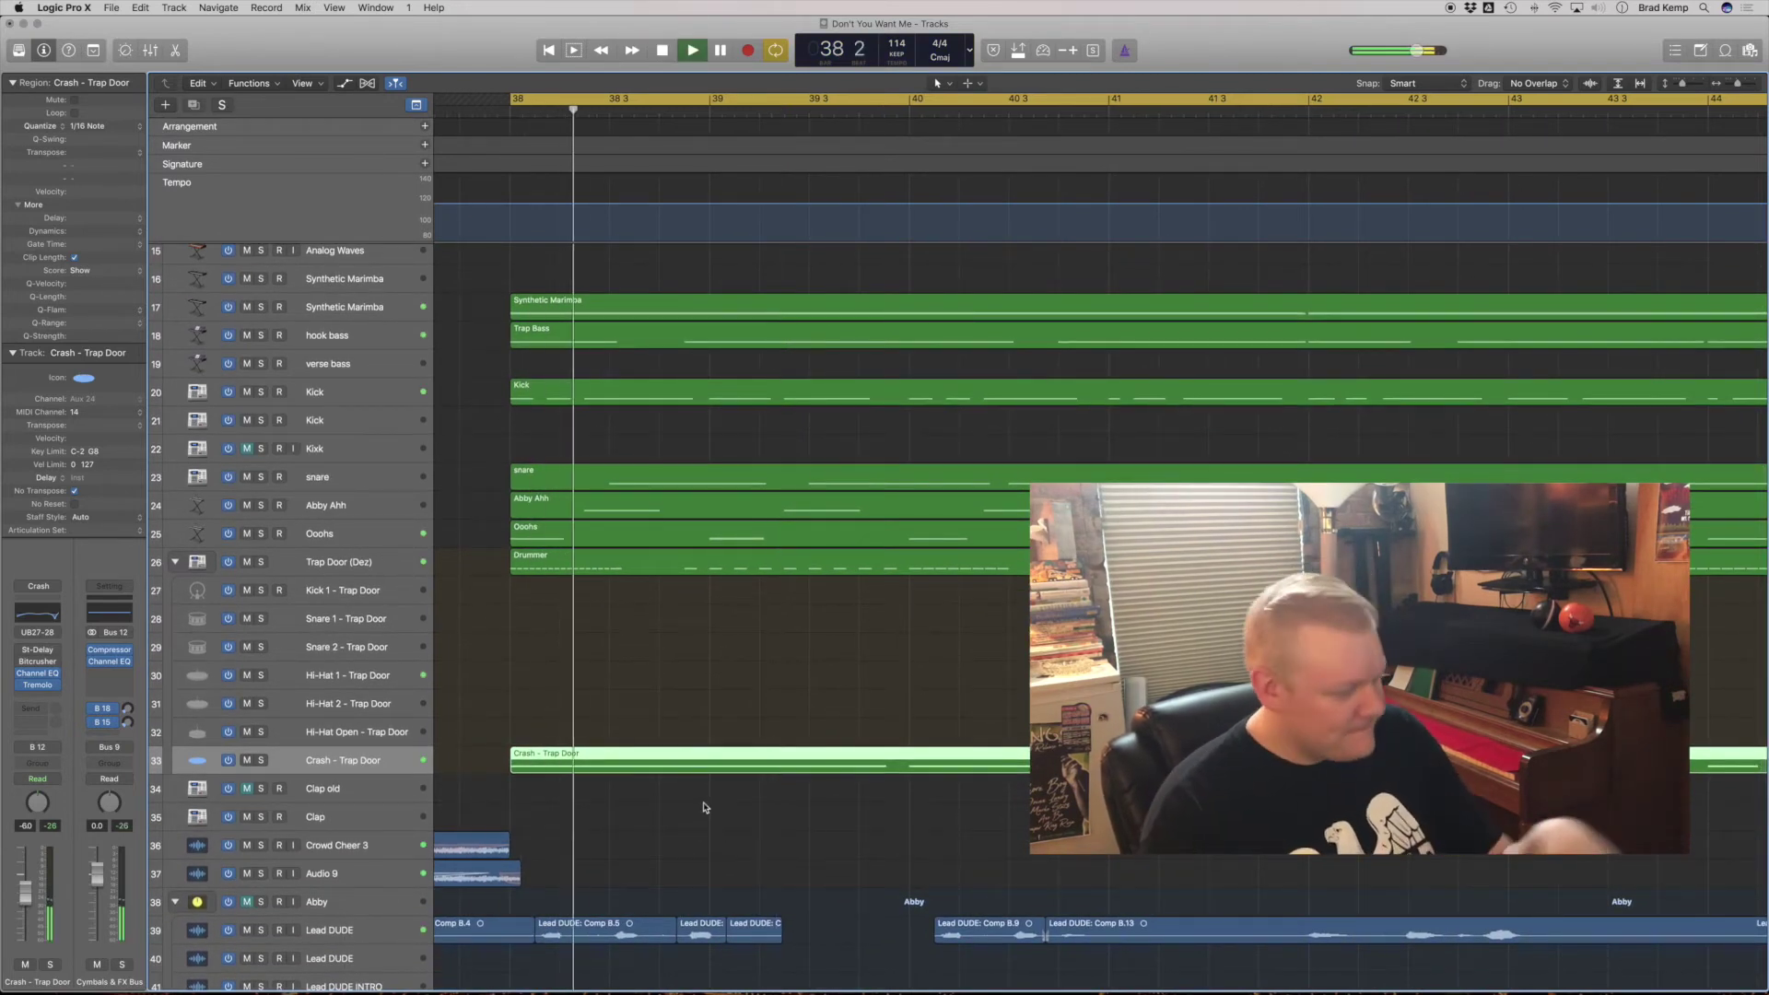